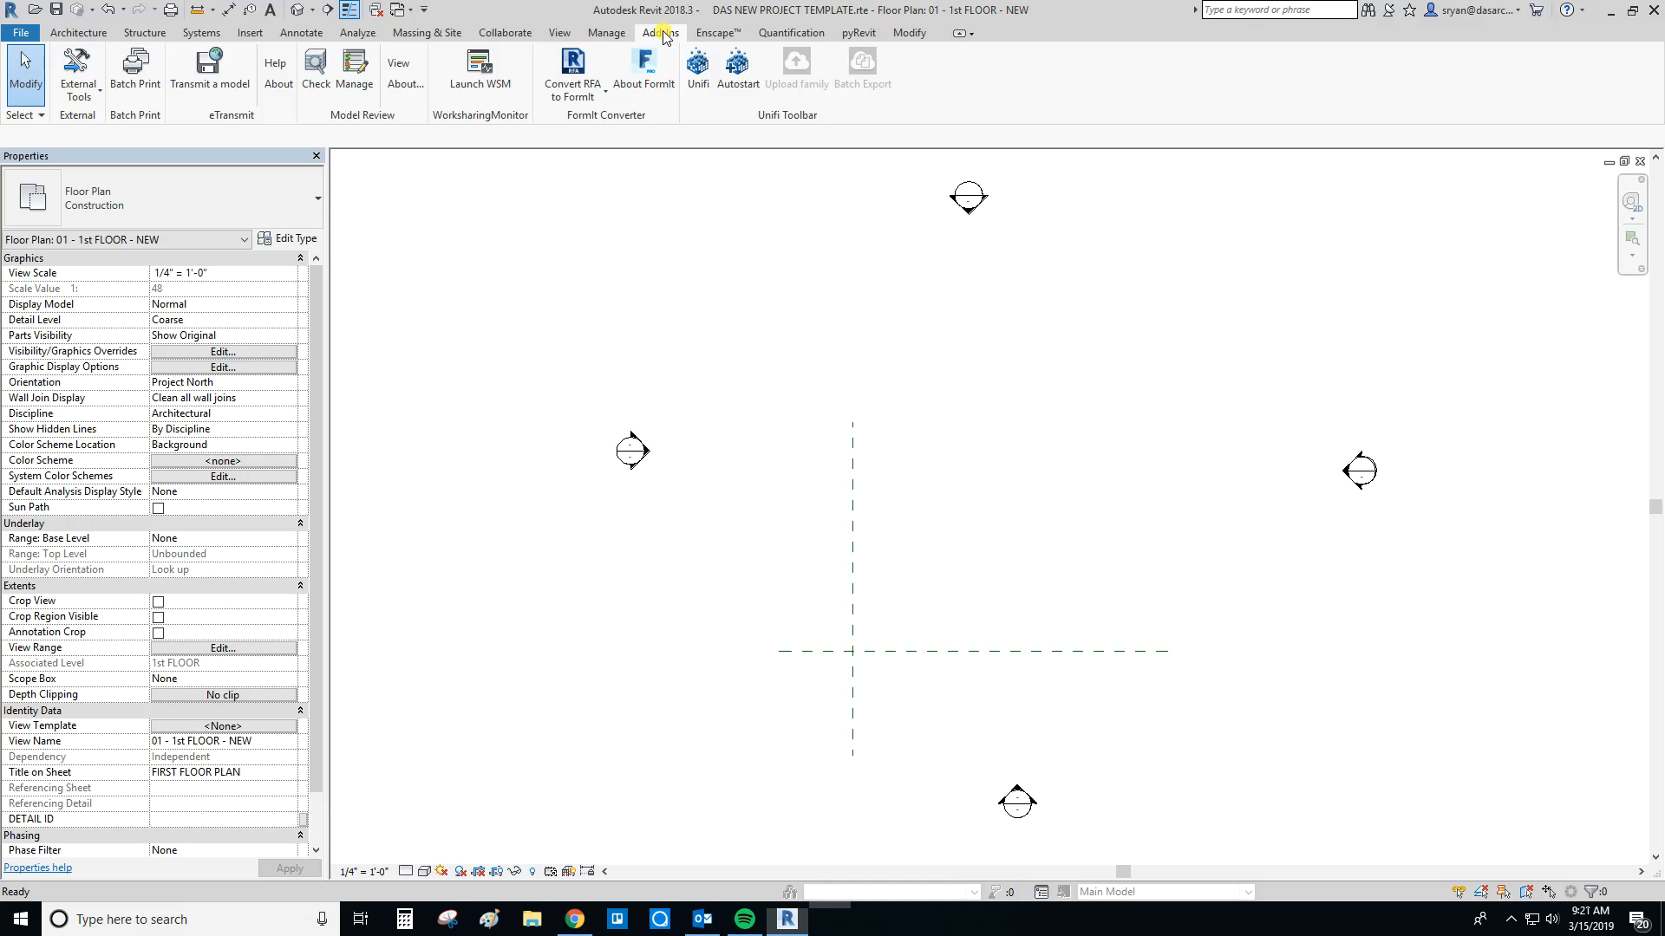
Step: Turn the Unifi autostart setting off and back on, acknowledging each change
left_click(740, 72)
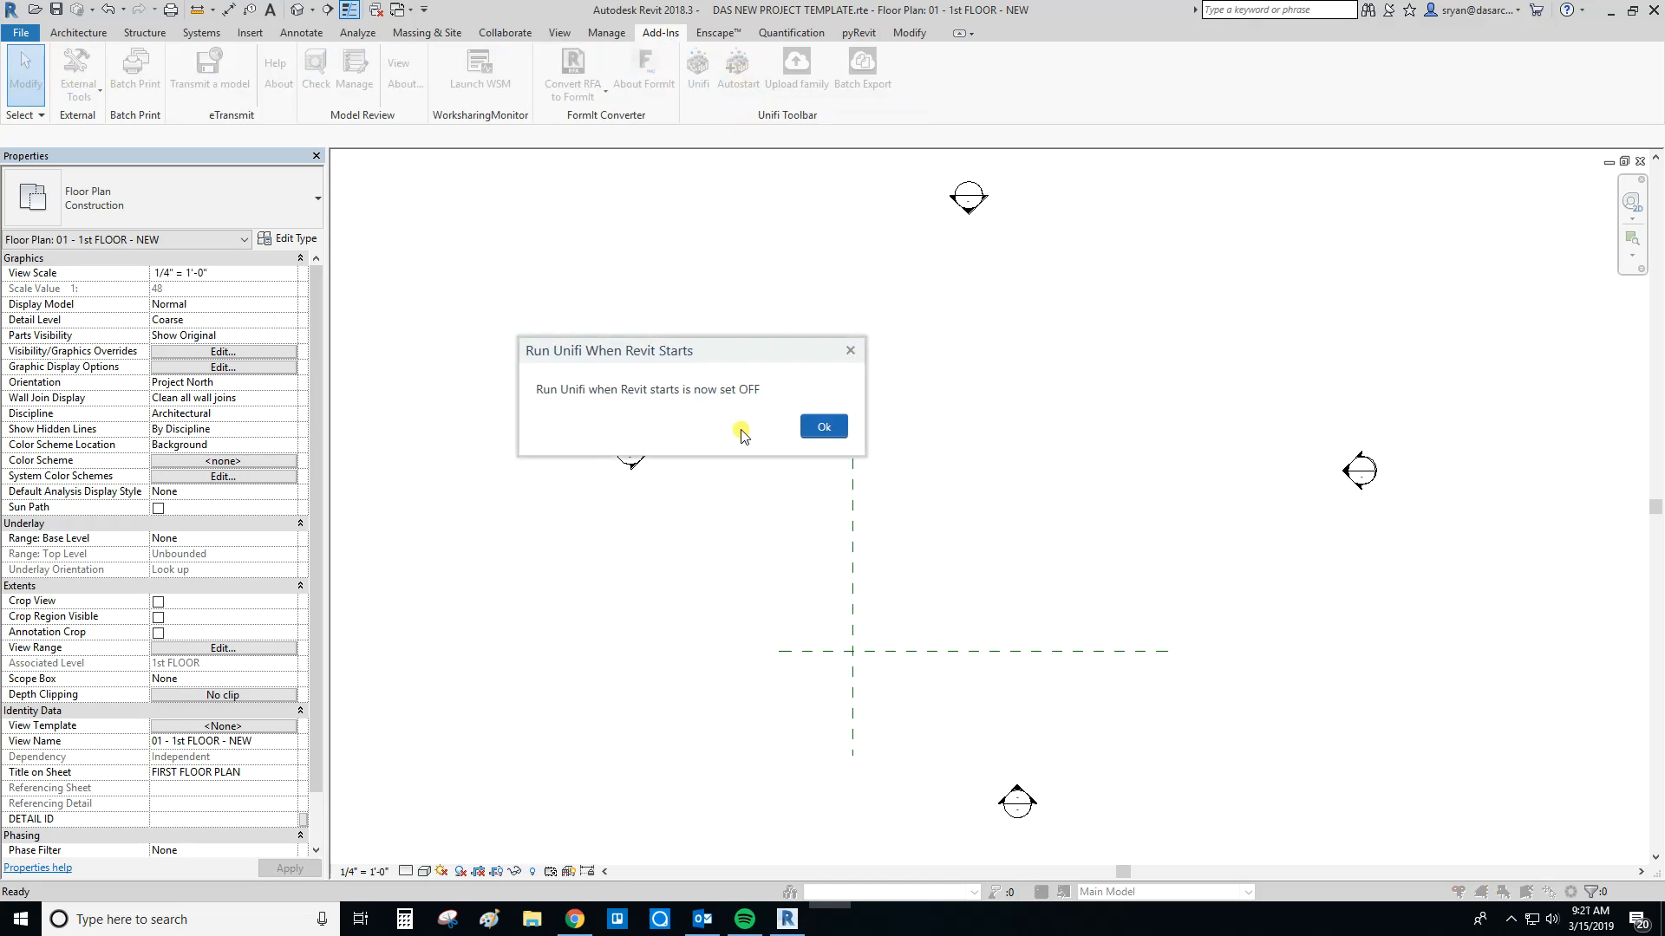
left_click(831, 428)
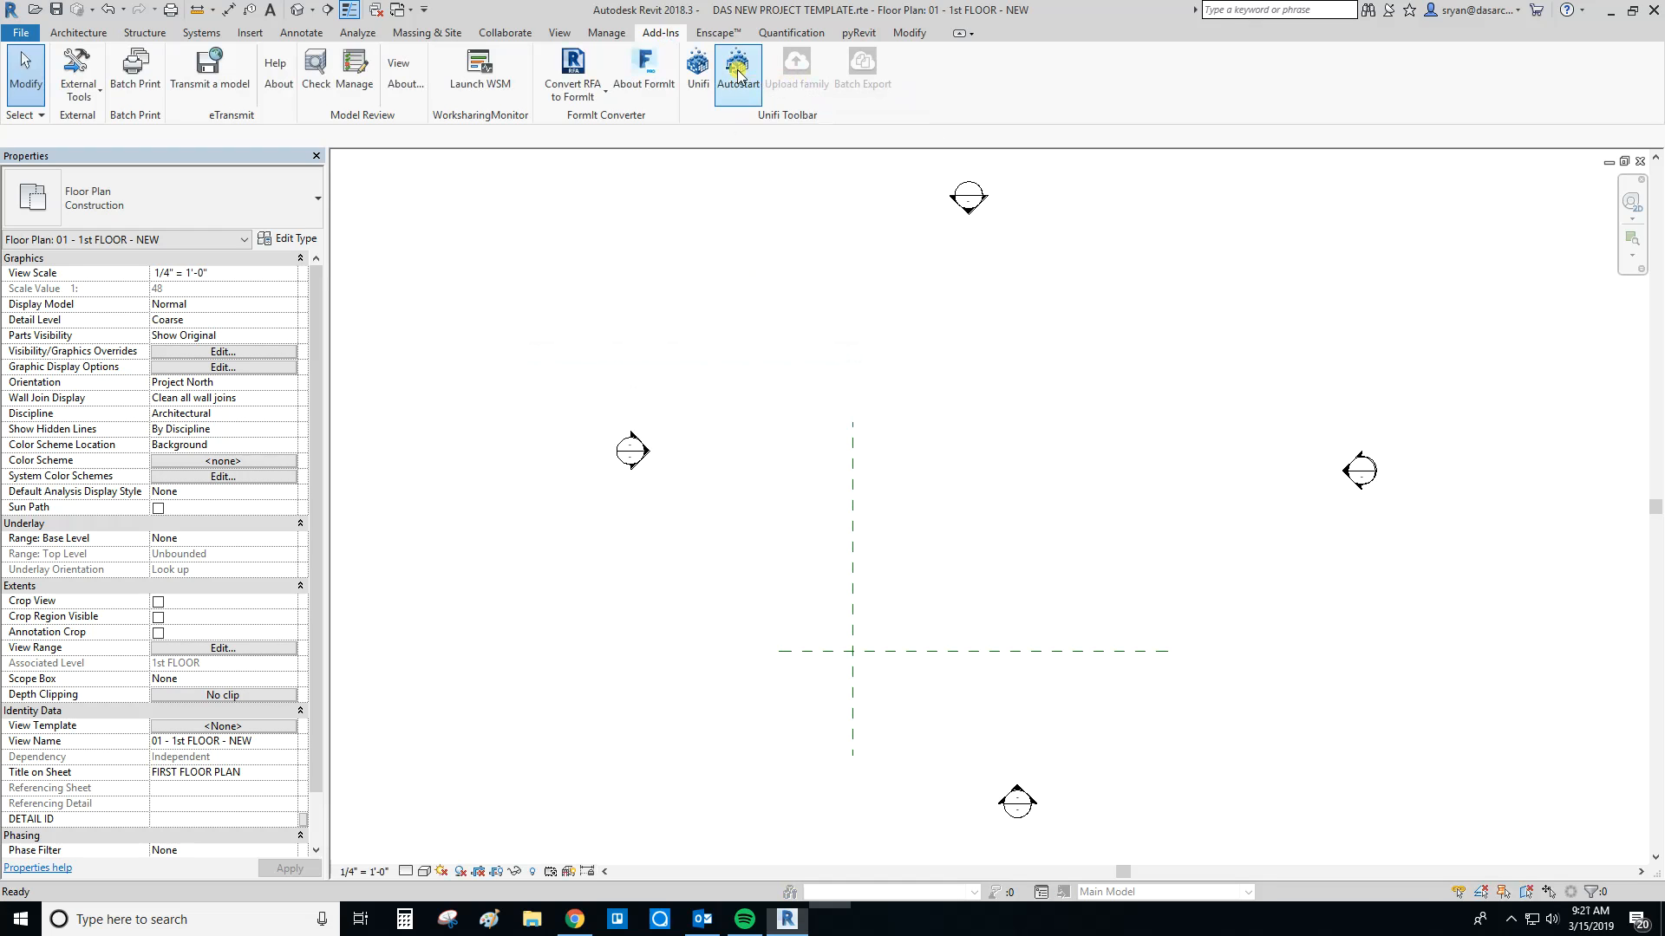
left_click(738, 71)
left_click(959, 562)
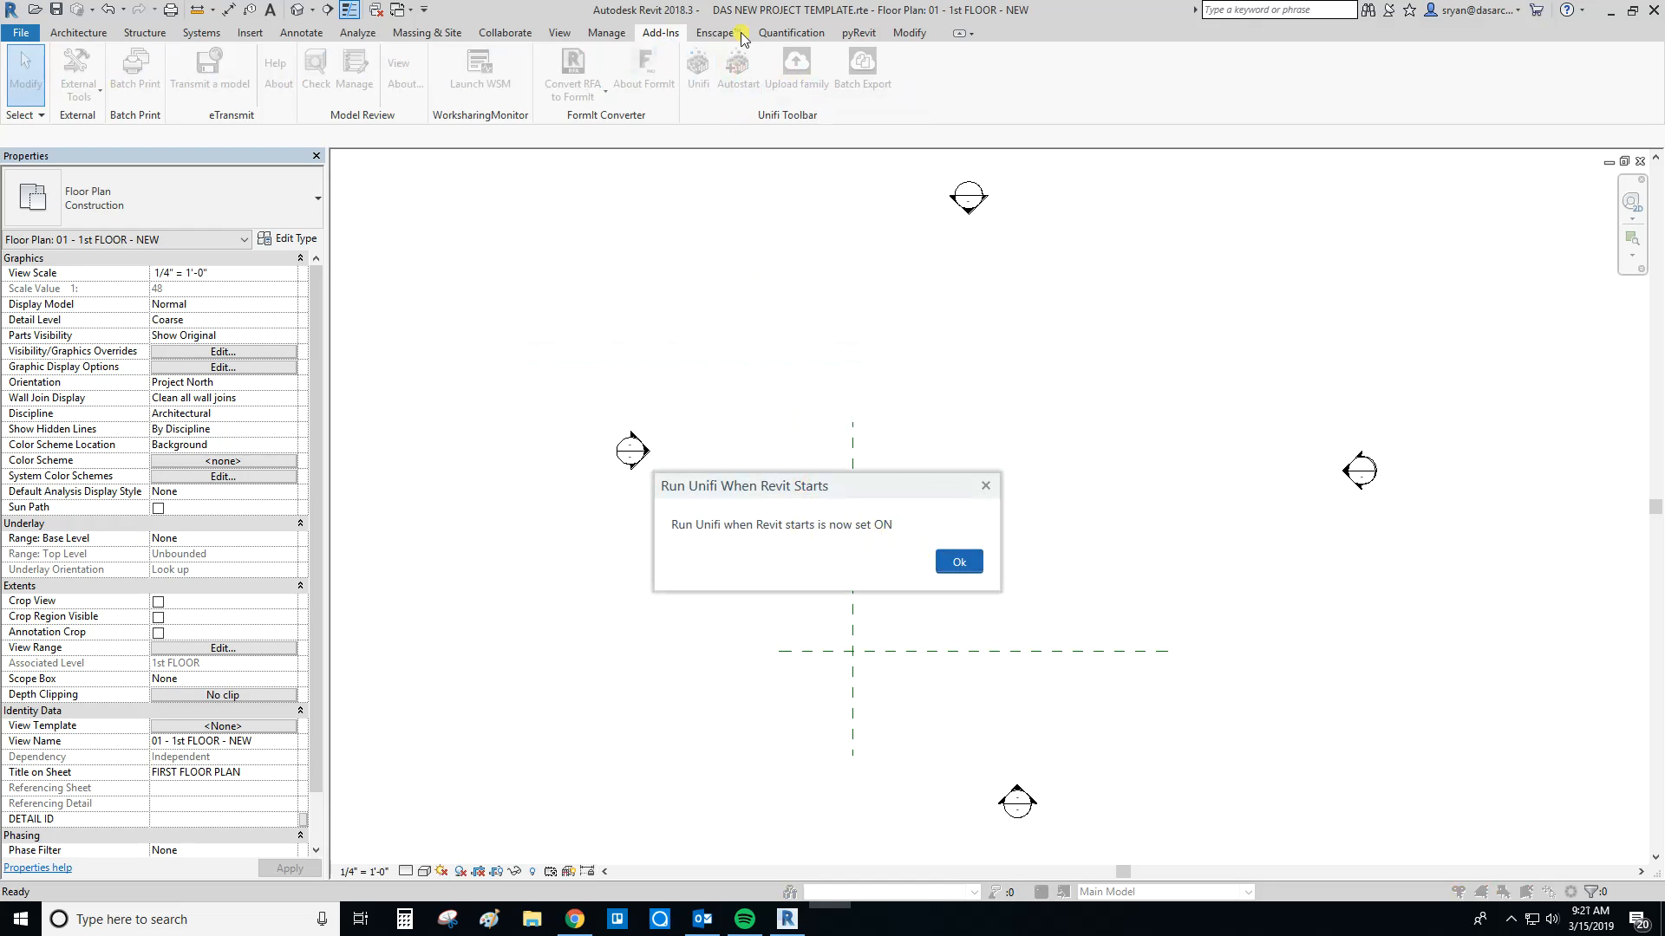
left_click(959, 562)
Step: Launch Unifi and look over the content libraries and channels available for browsing
left_click(697, 66)
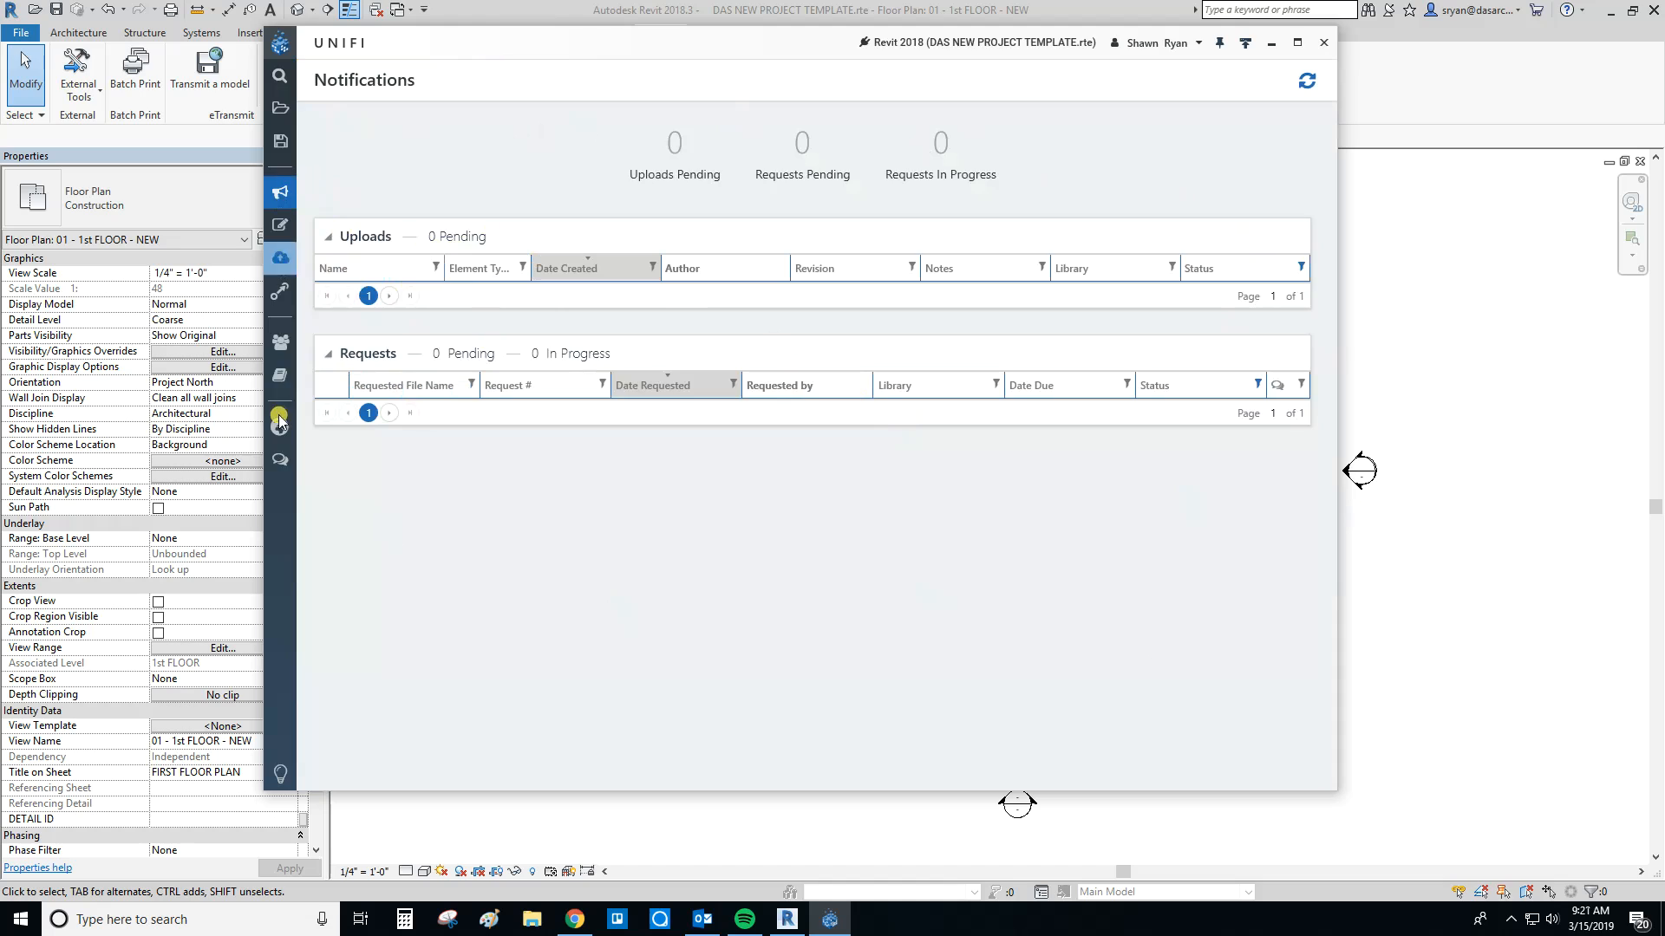
left_click(282, 110)
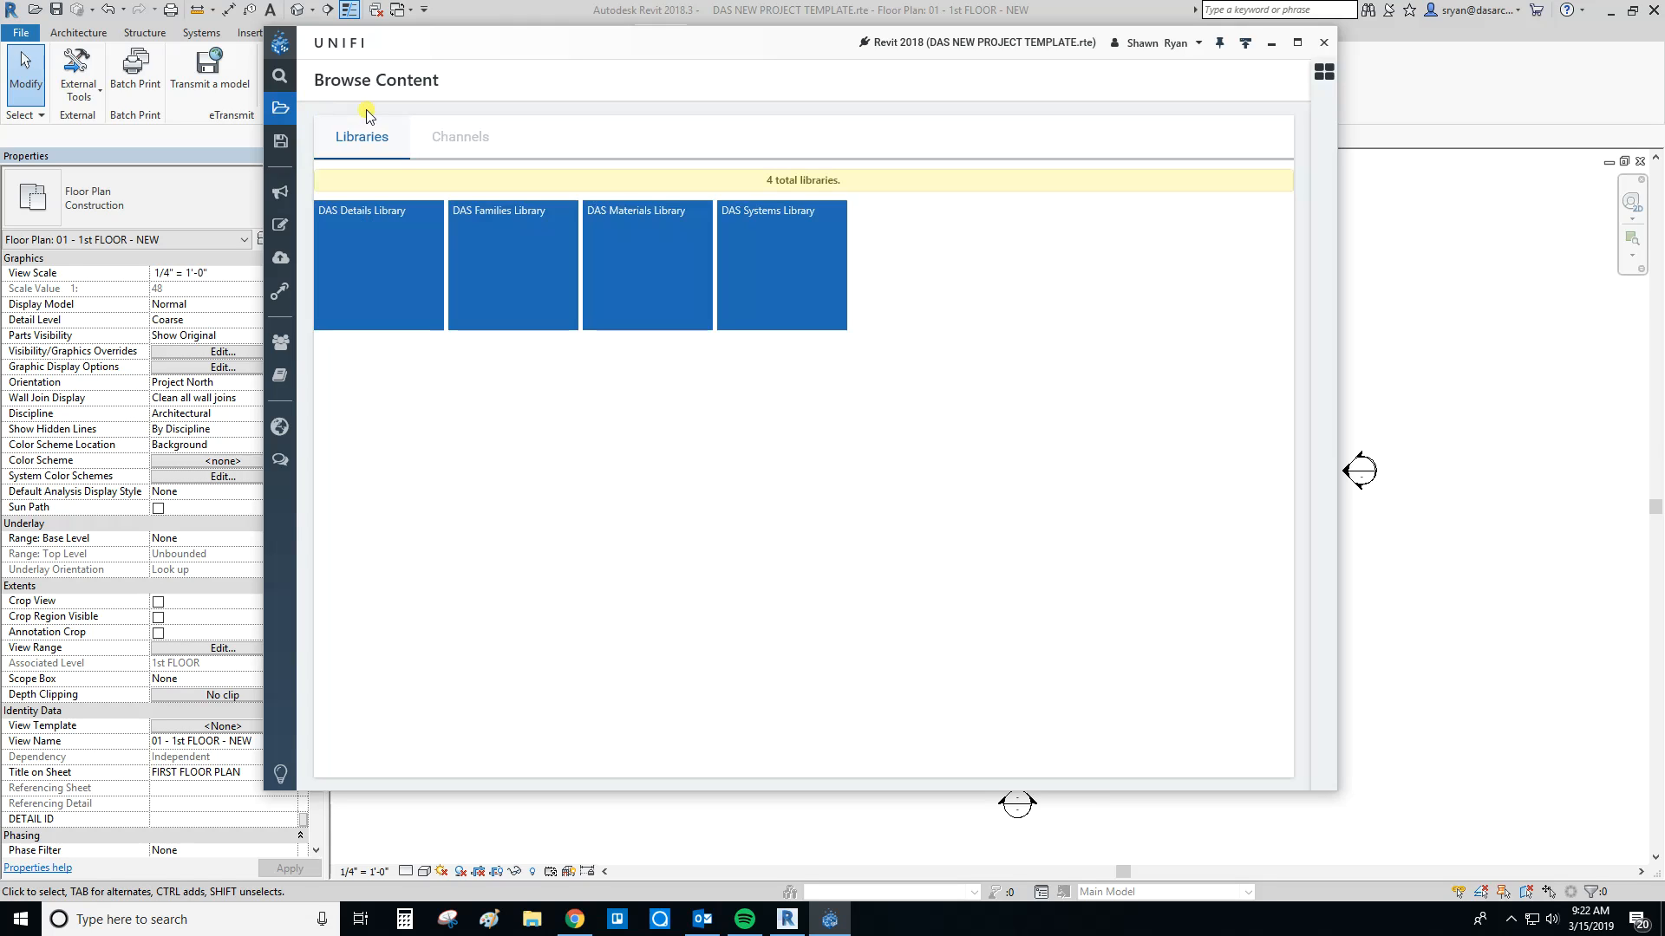
left_click(460, 139)
left_click(362, 139)
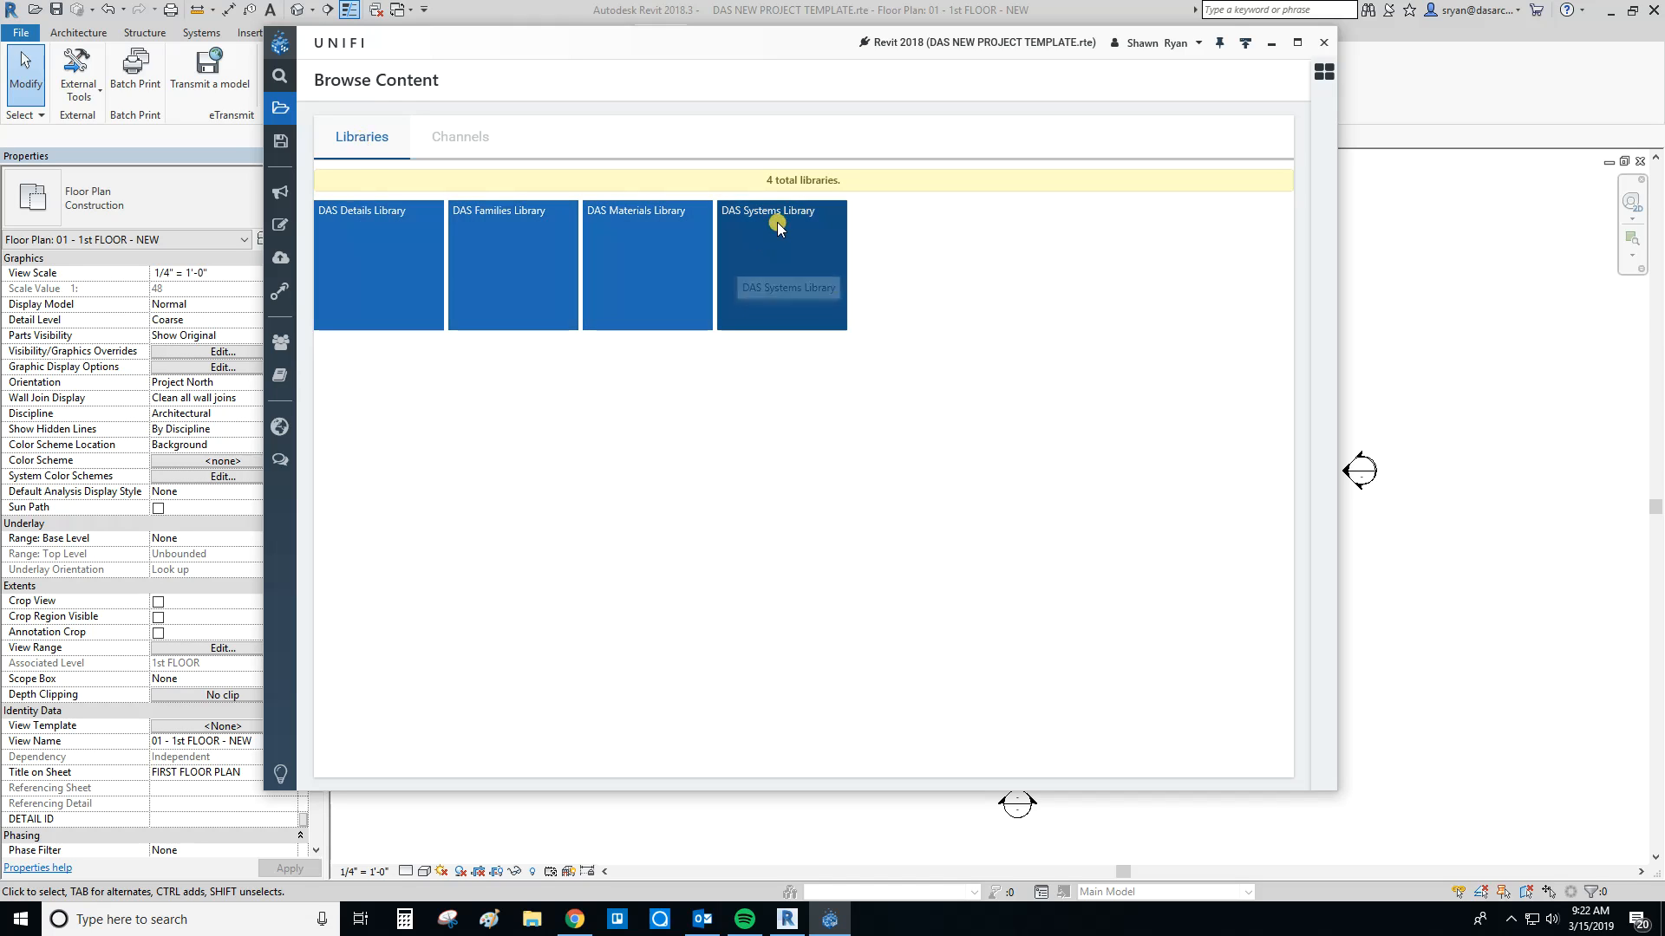
Step: Examine the content categories of the DAS Systems Library and the DAS Families Library
left_click(763, 246)
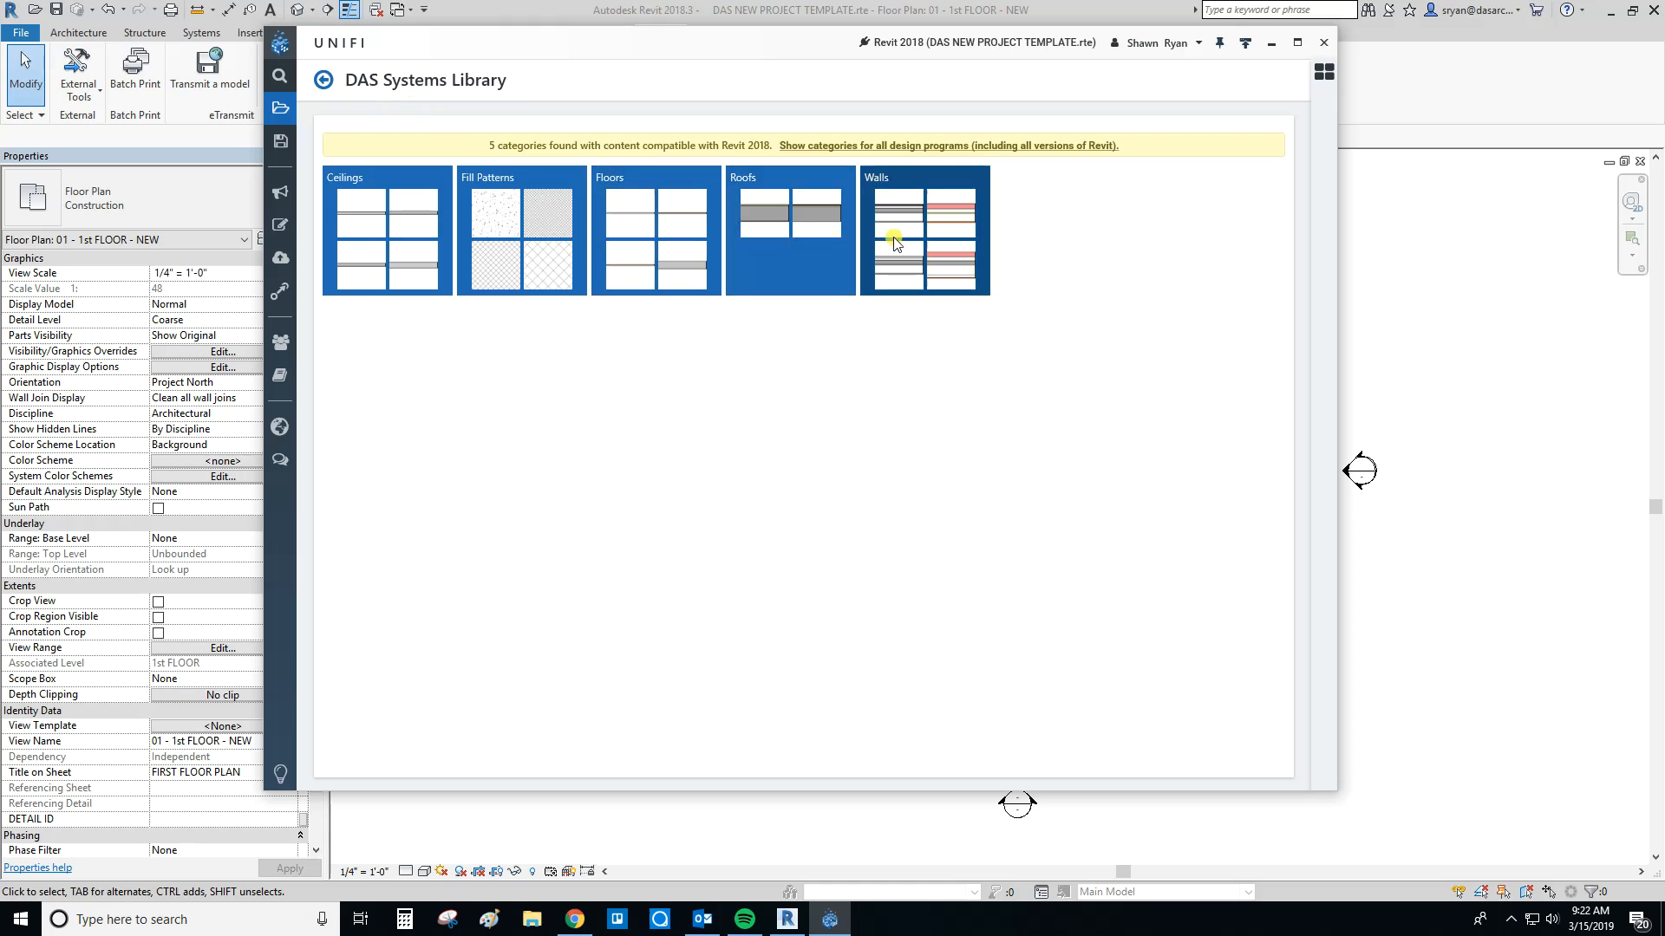
left_click(326, 81)
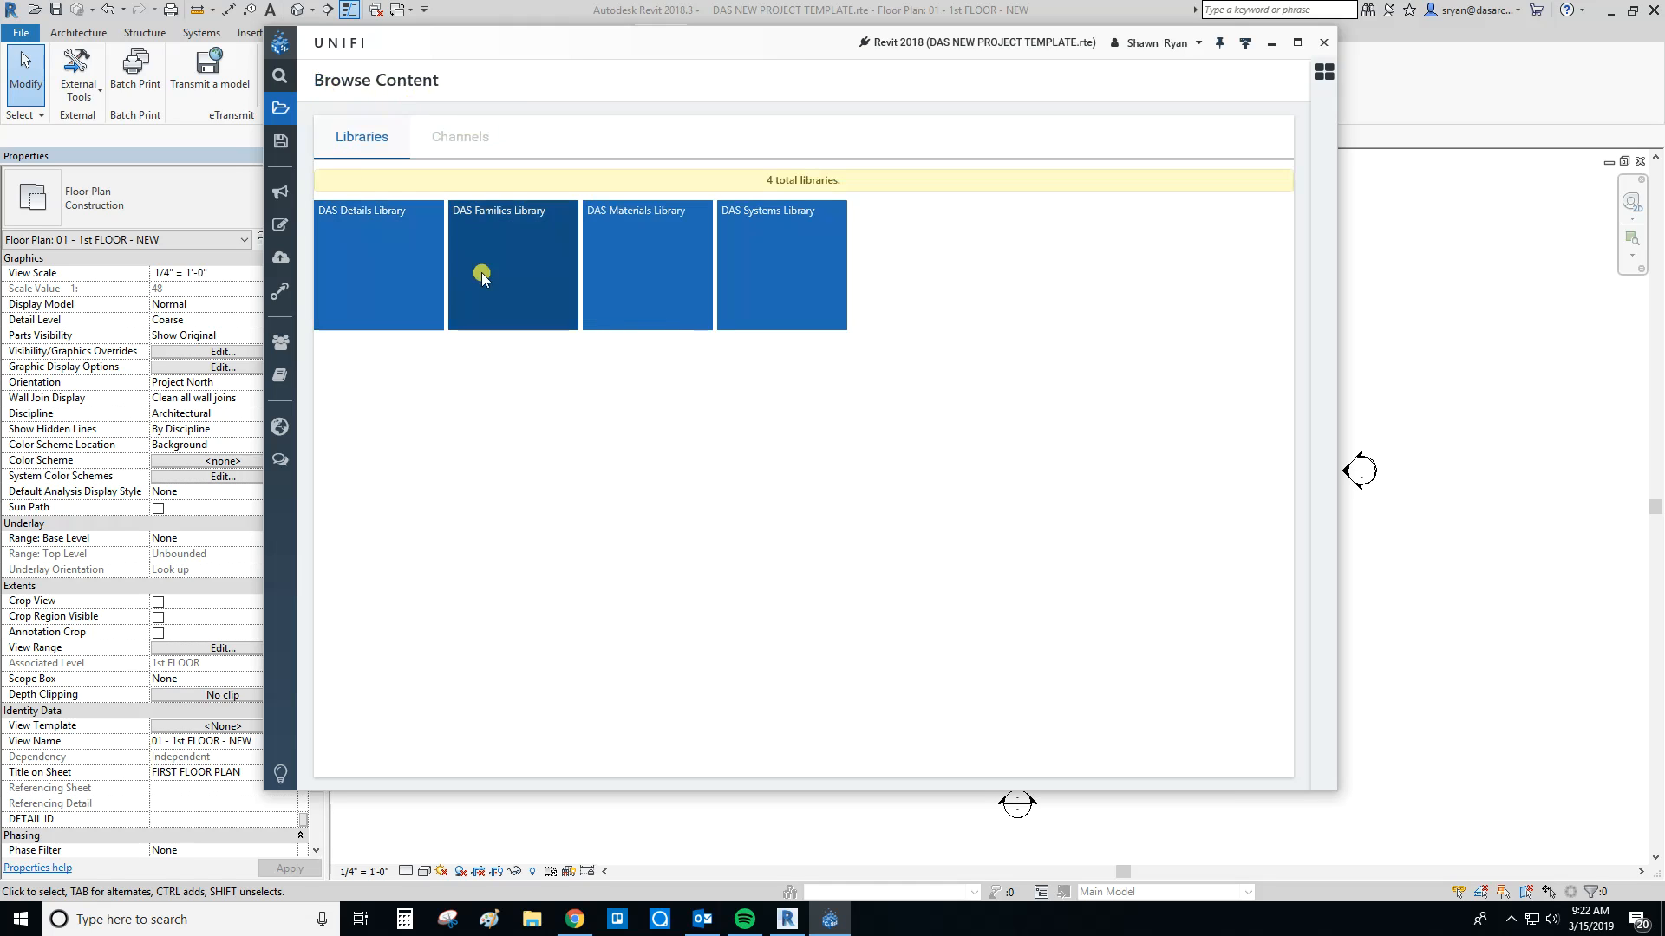
left_click(516, 222)
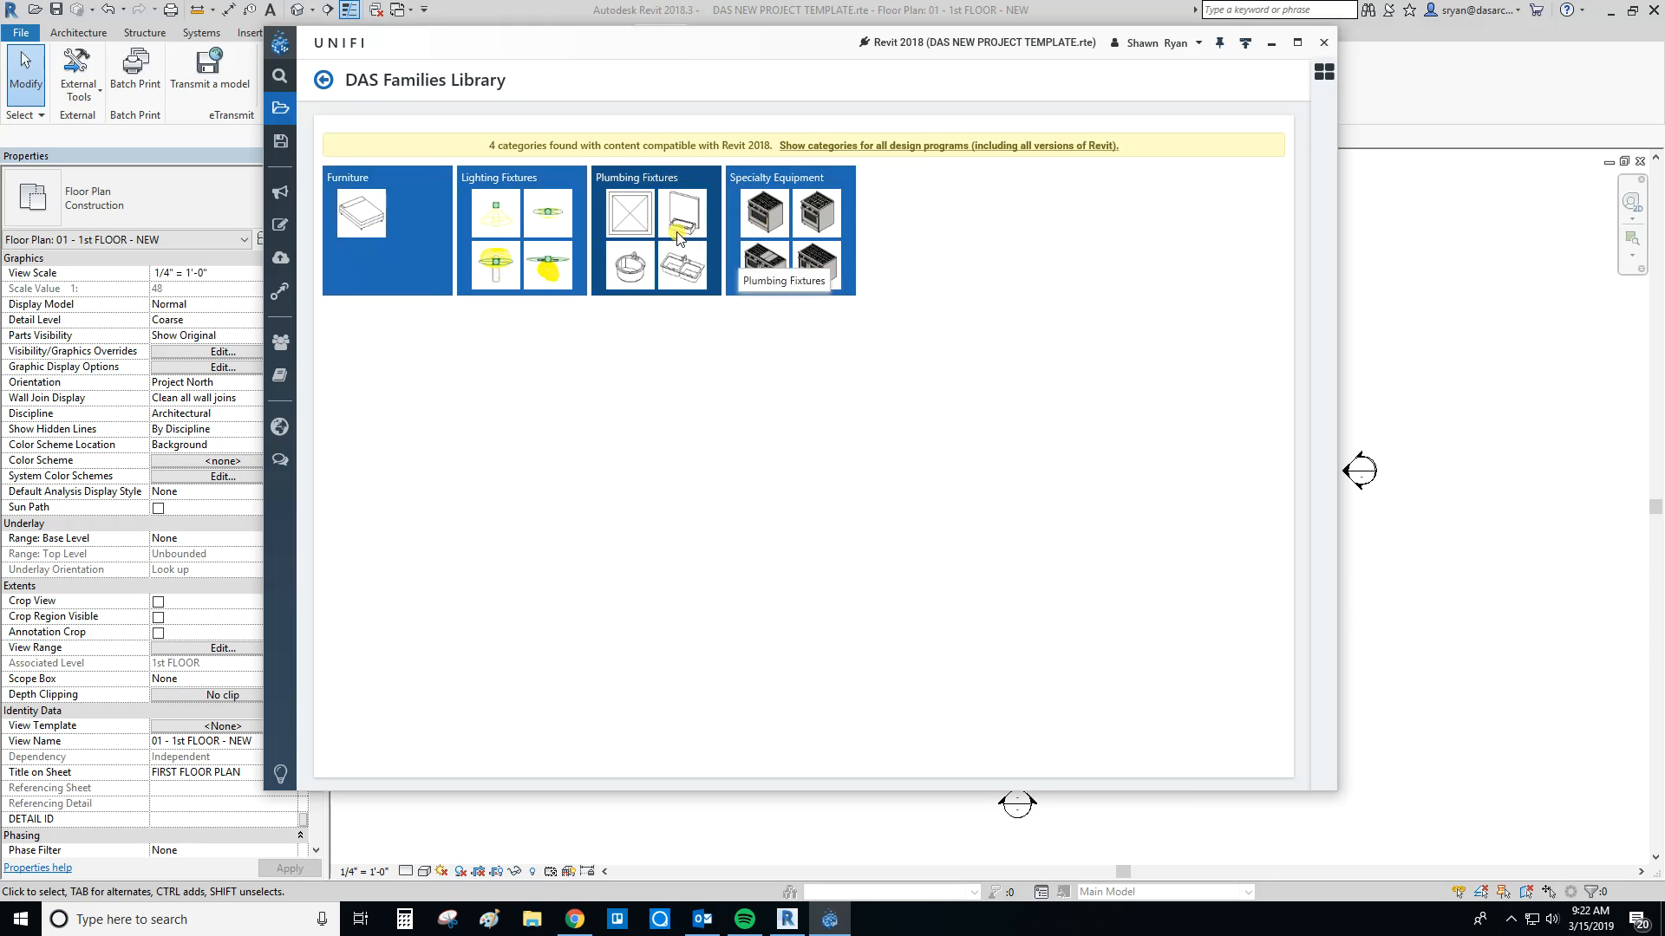
Step: Clear the Unifi window off the floor plan and draw a horizontal Generic- 5" wall about 10' long above the horizontal reference plane
left_click_drag(408, 49, 1664, 173)
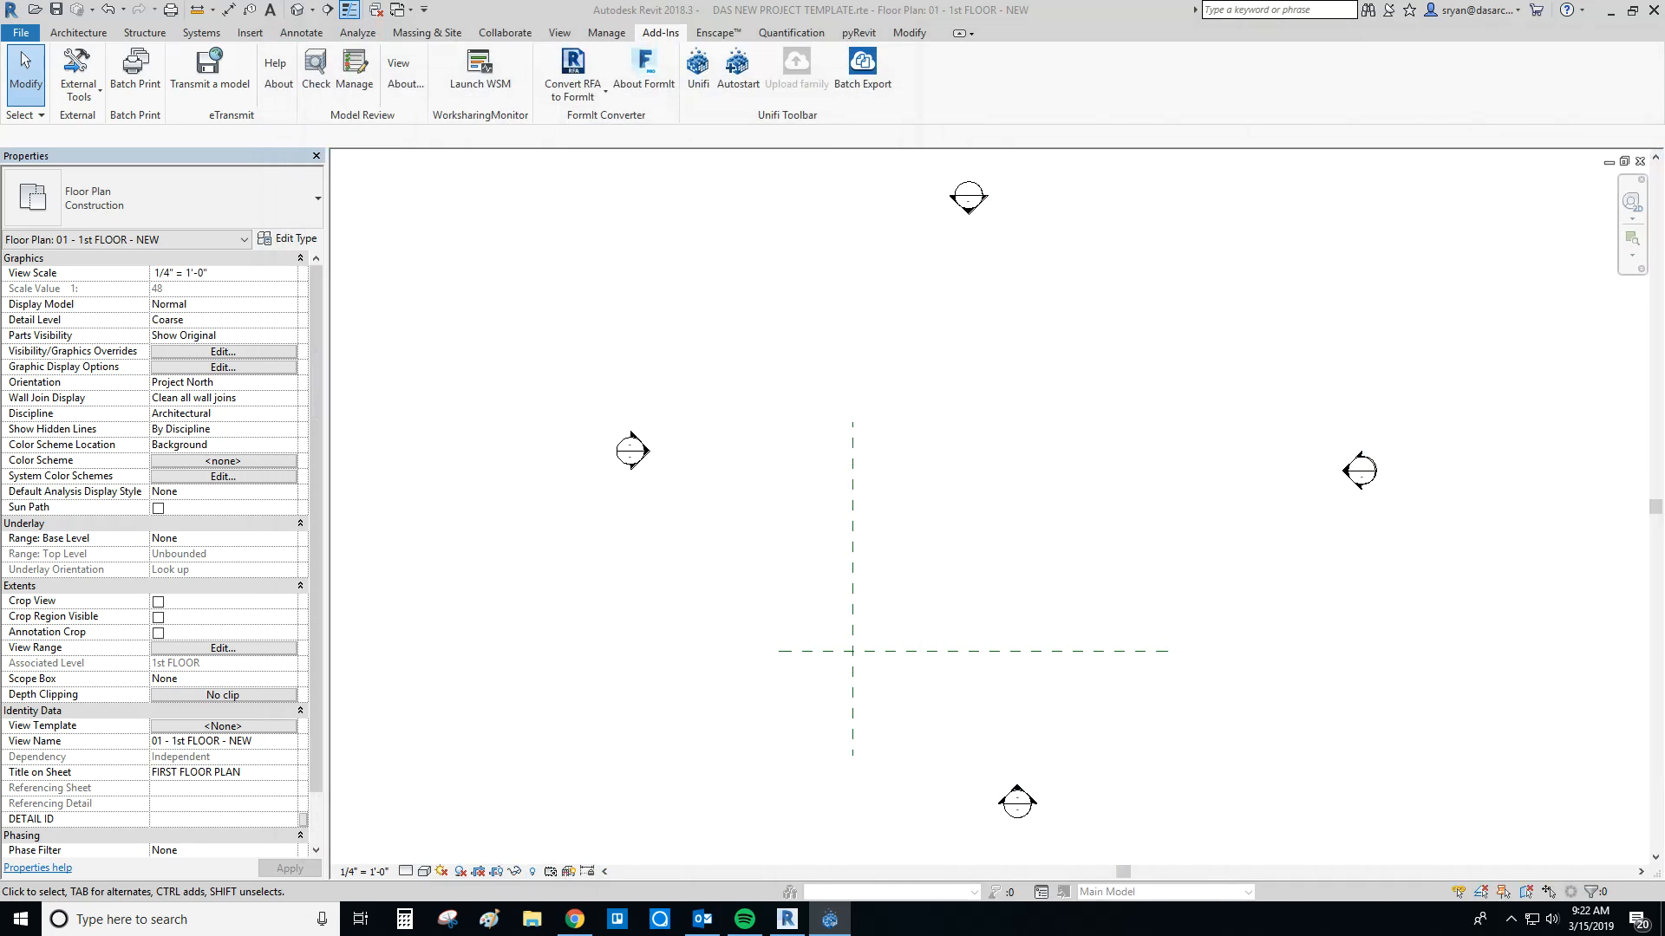
middle_click_drag(966, 401, 858, 399)
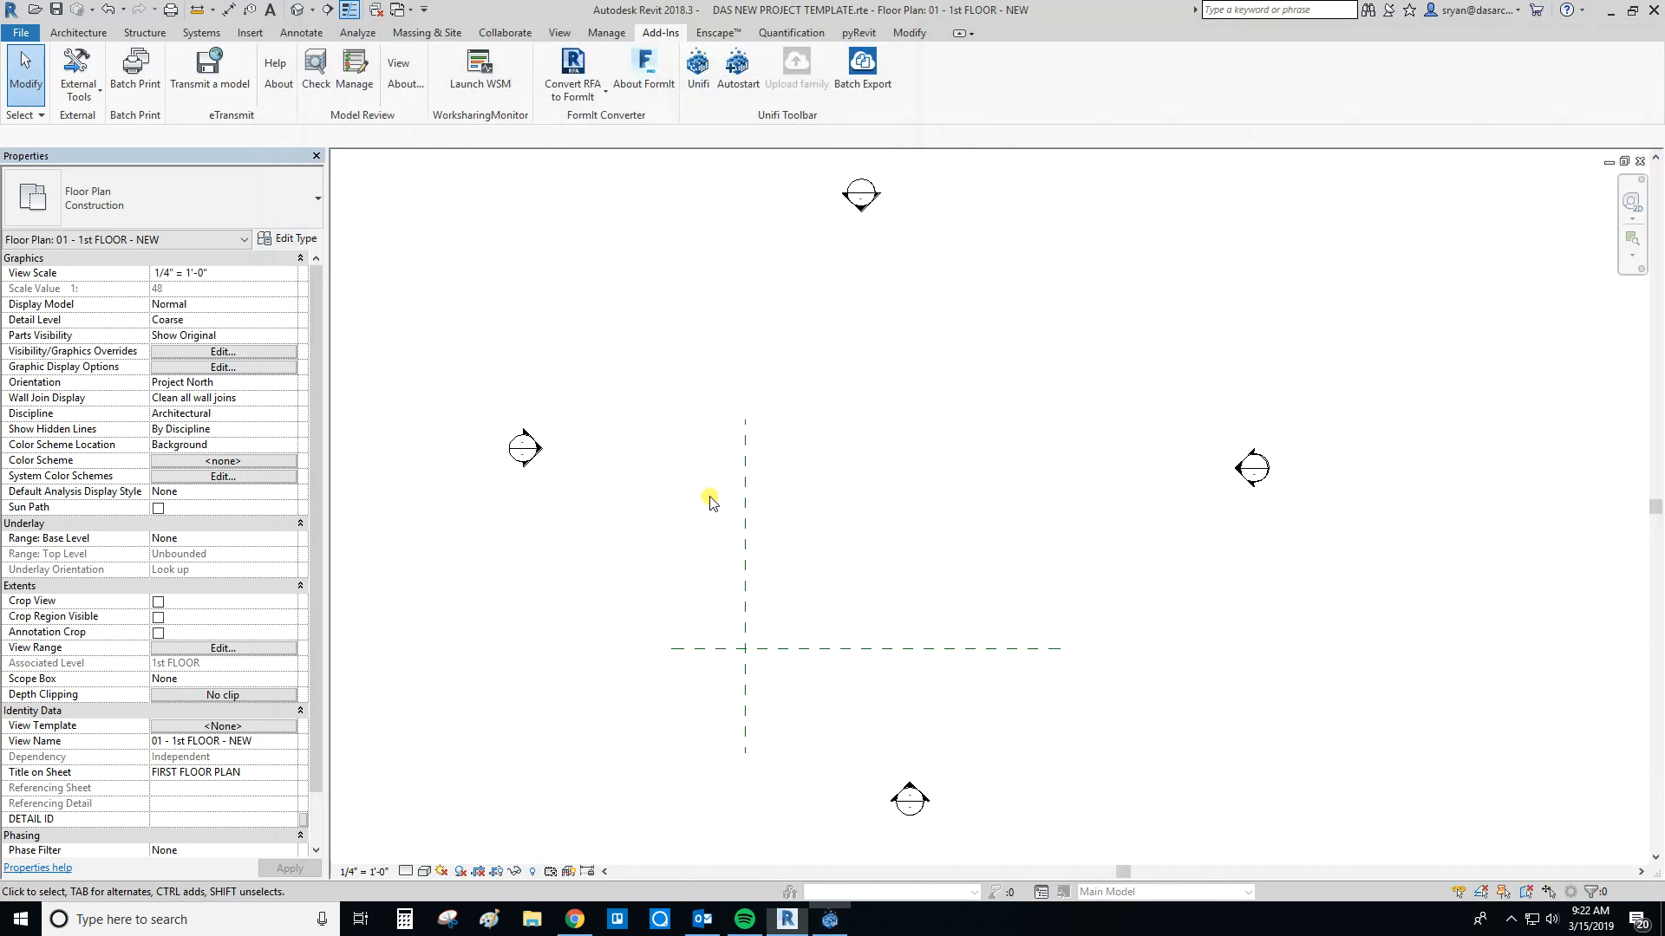
key("w")
key("a")
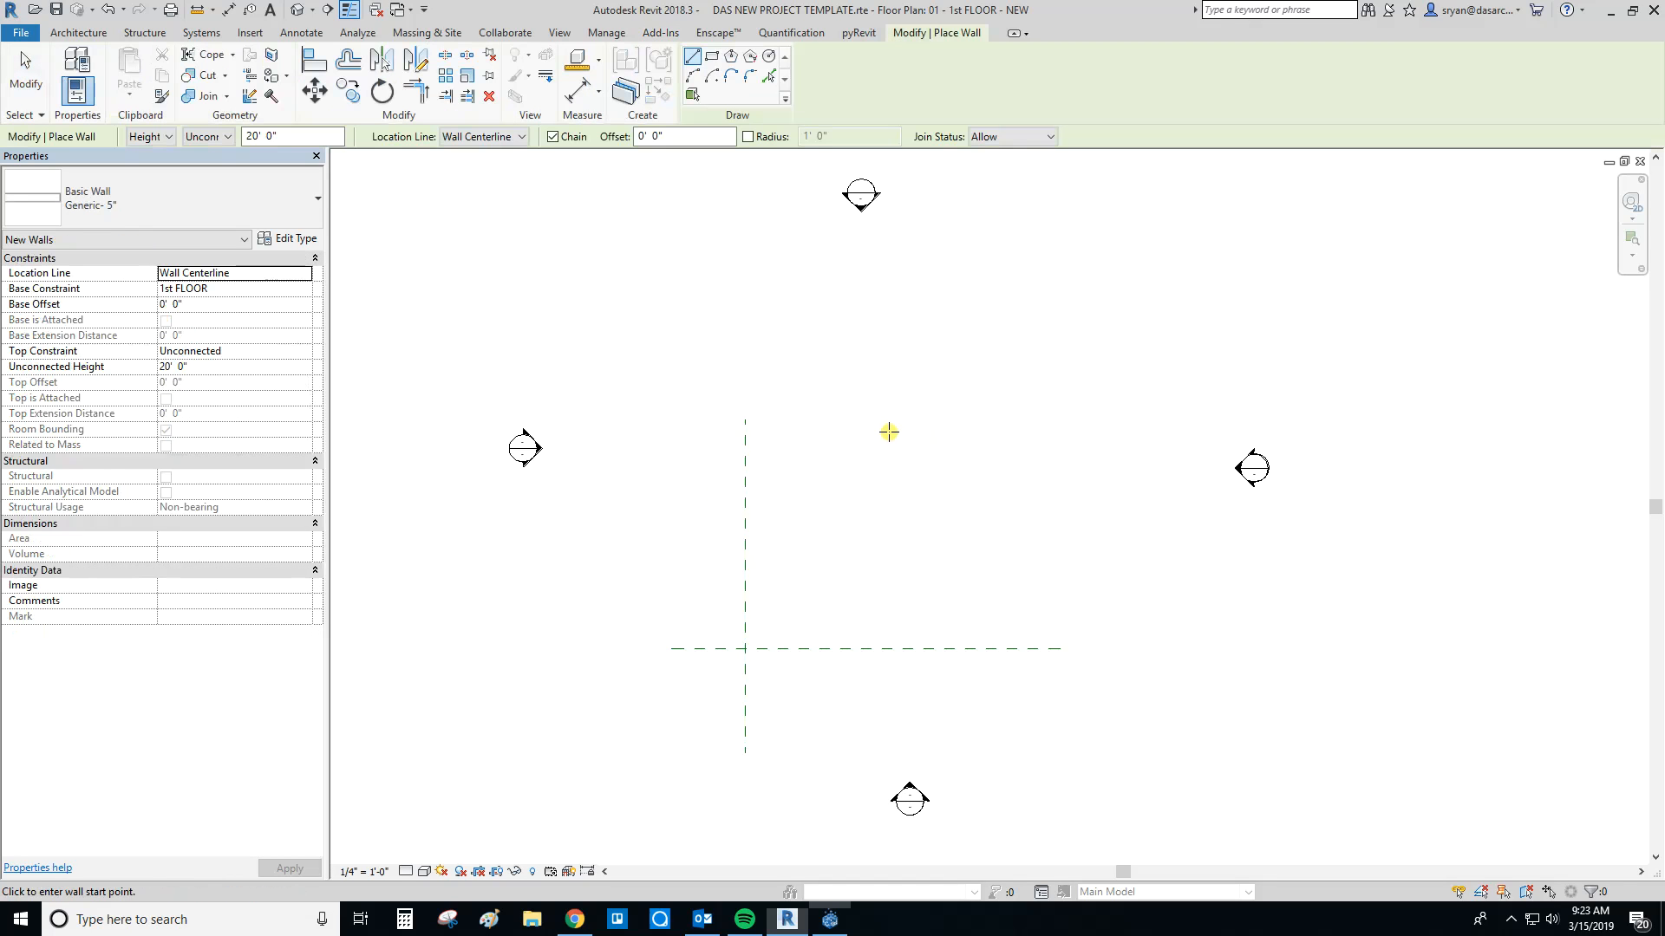
left_click(286, 191)
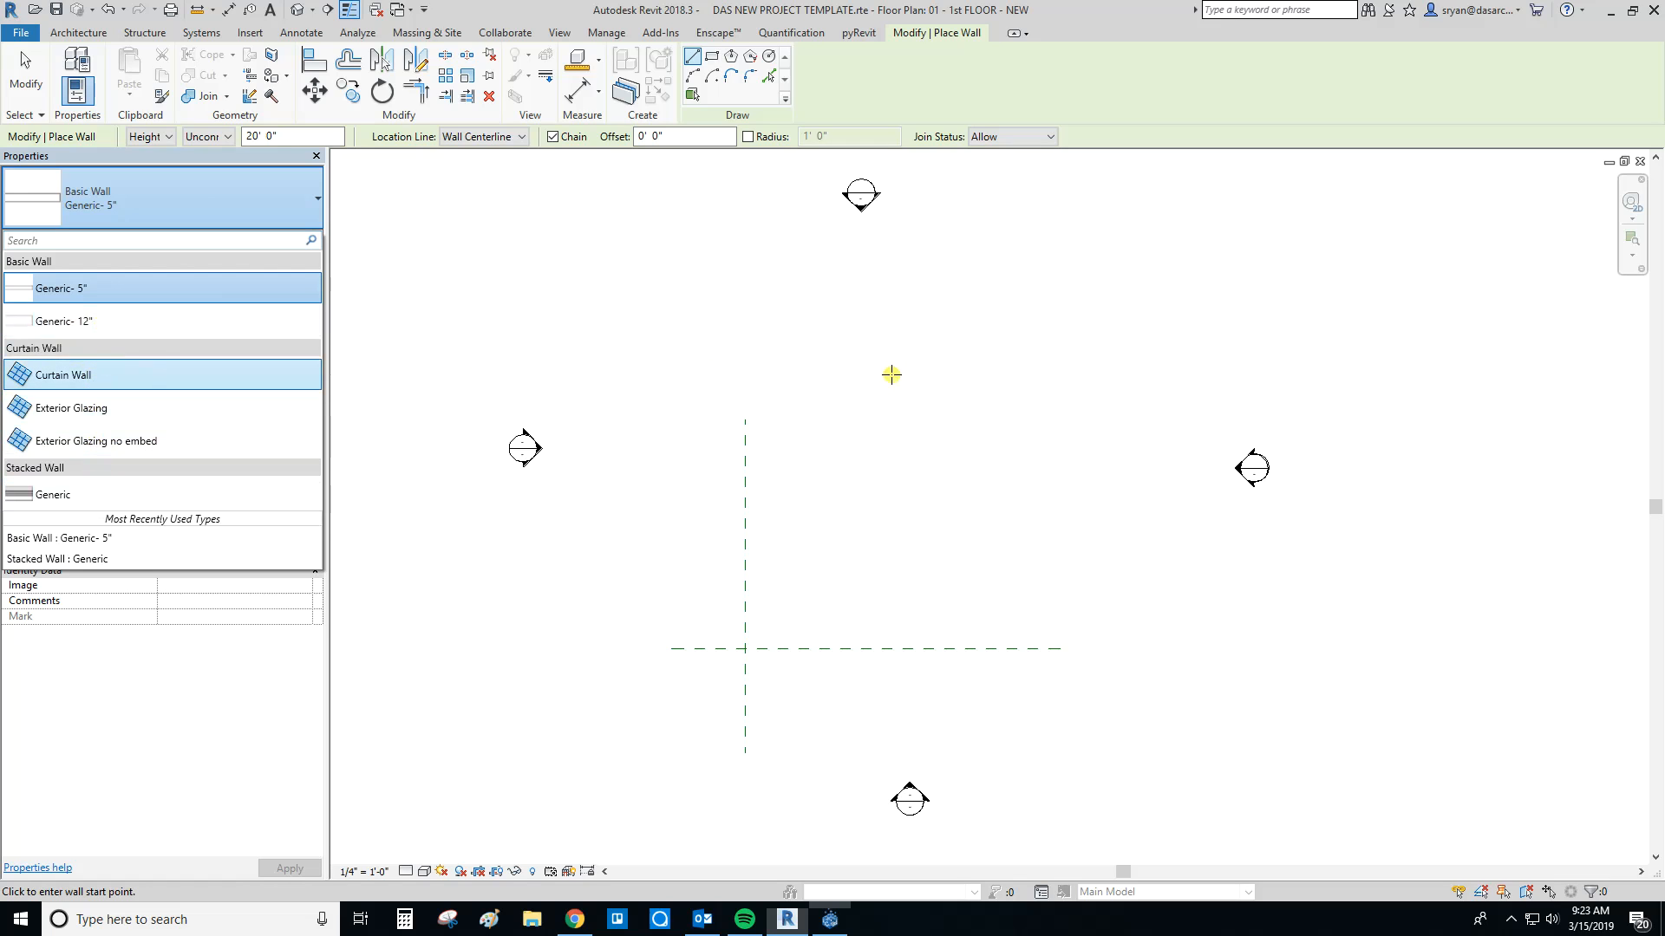
left_click(839, 382)
left_click(839, 382)
left_click(979, 382)
key("Escape")
key("Escape")
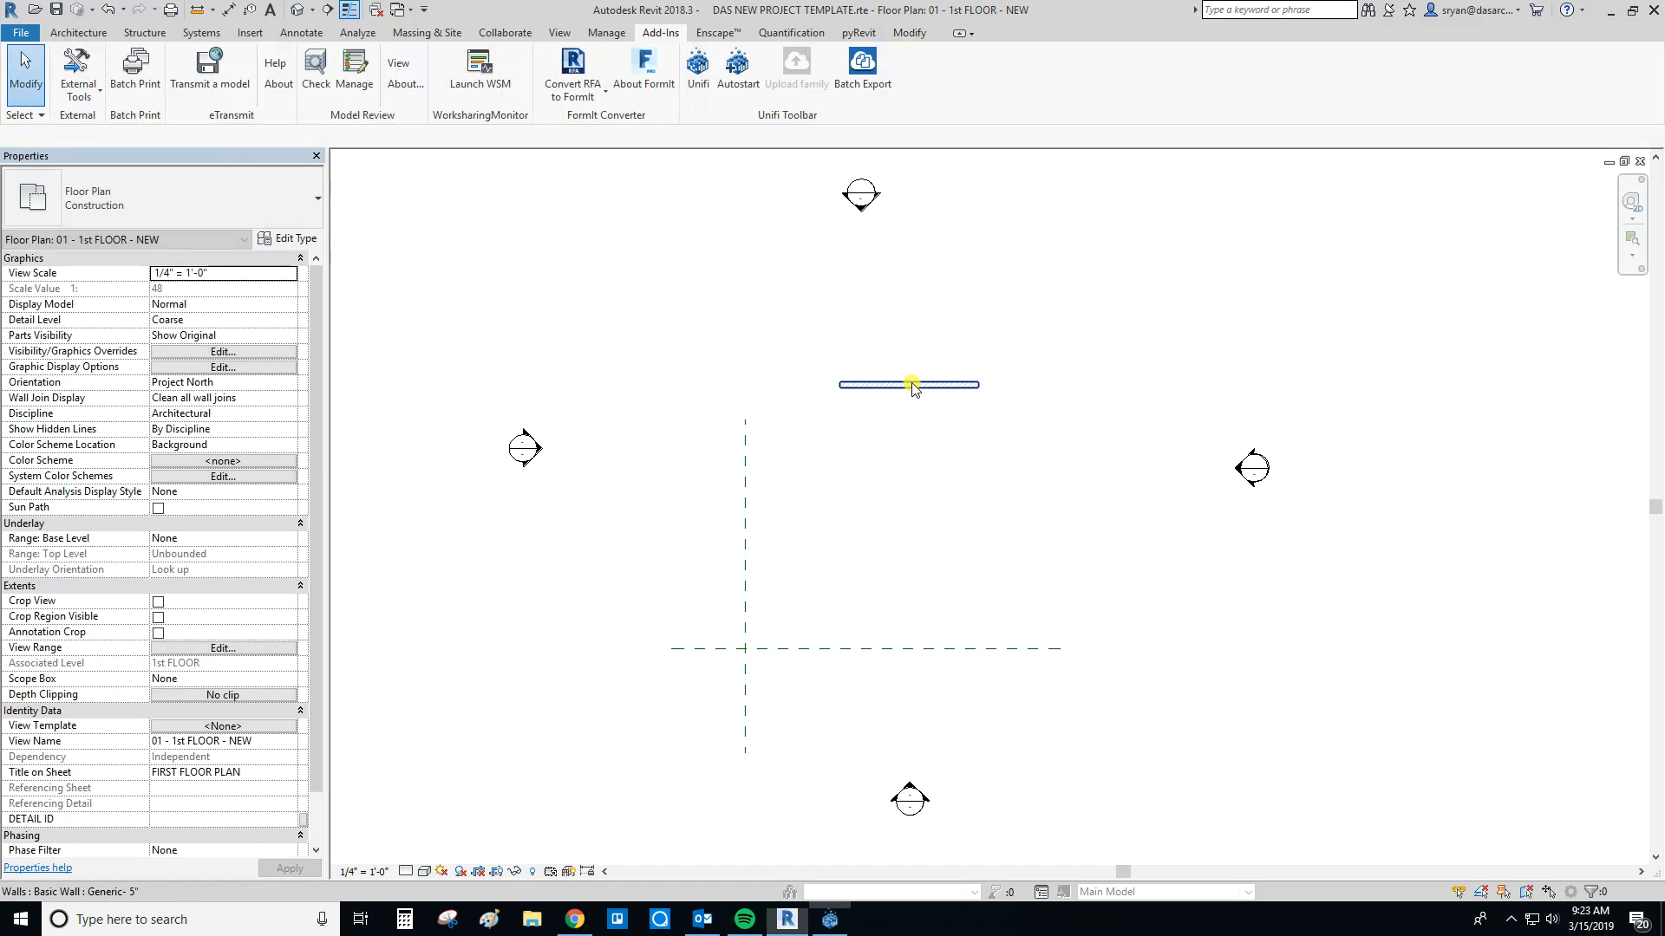
scroll(912, 387, "up", 2)
left_click(912, 384)
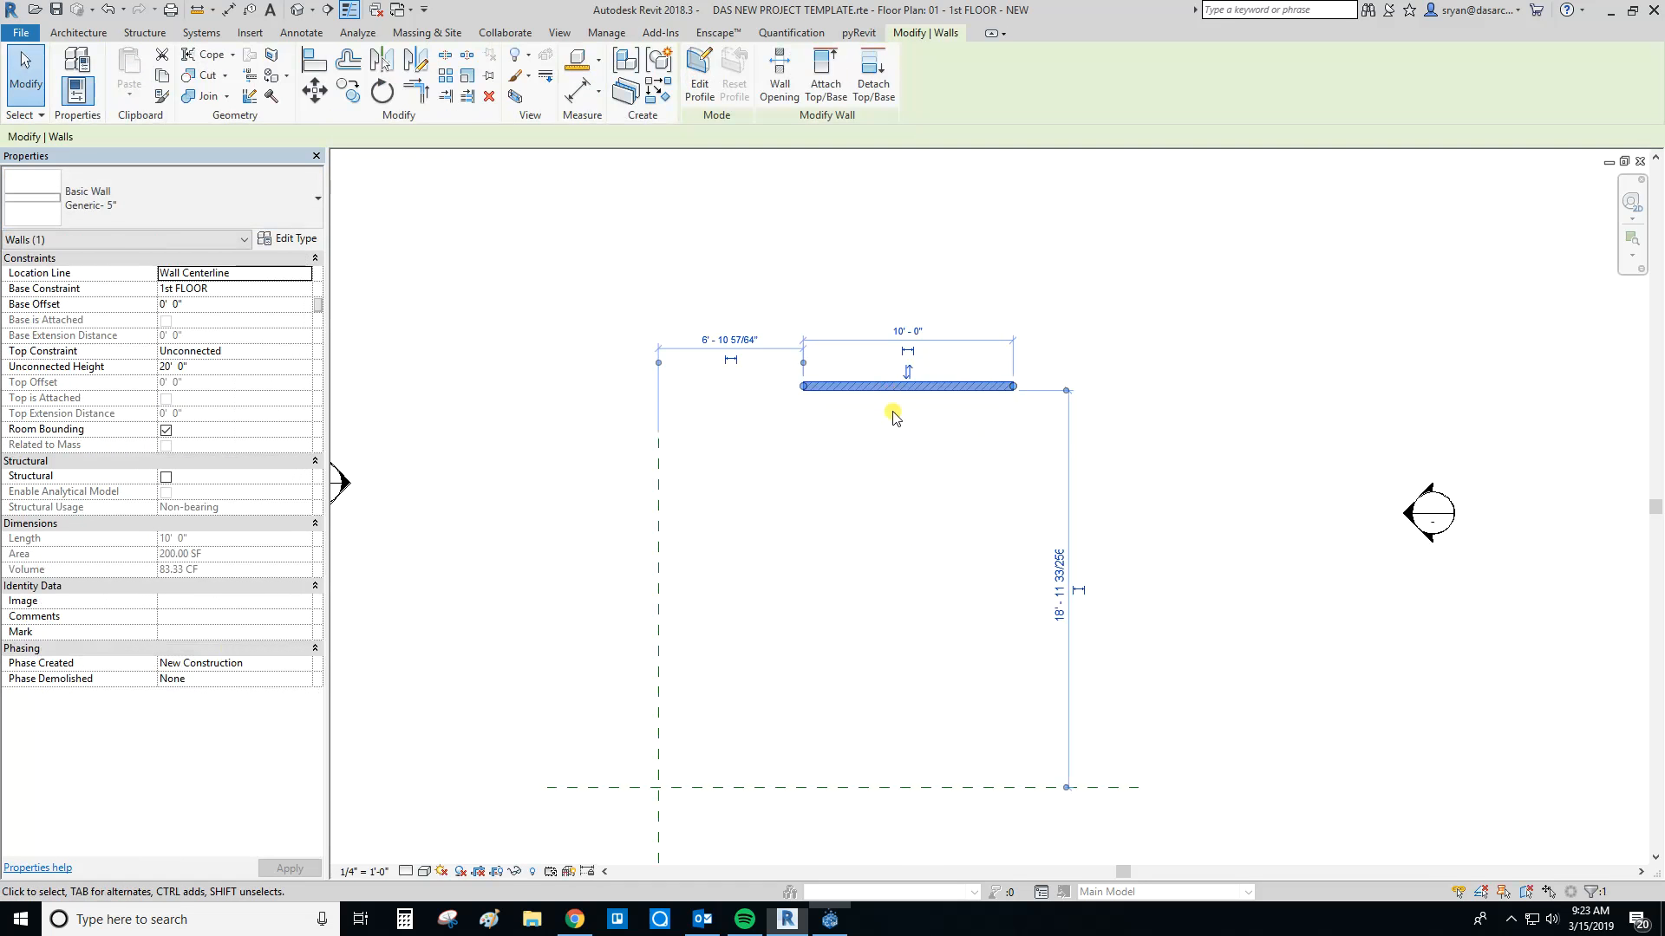
left_click(1106, 442)
Step: Bring the Unifi window back over the drawing and open the Walls category of the DAS Systems Library
left_click_drag(1663, 143, 930, 49)
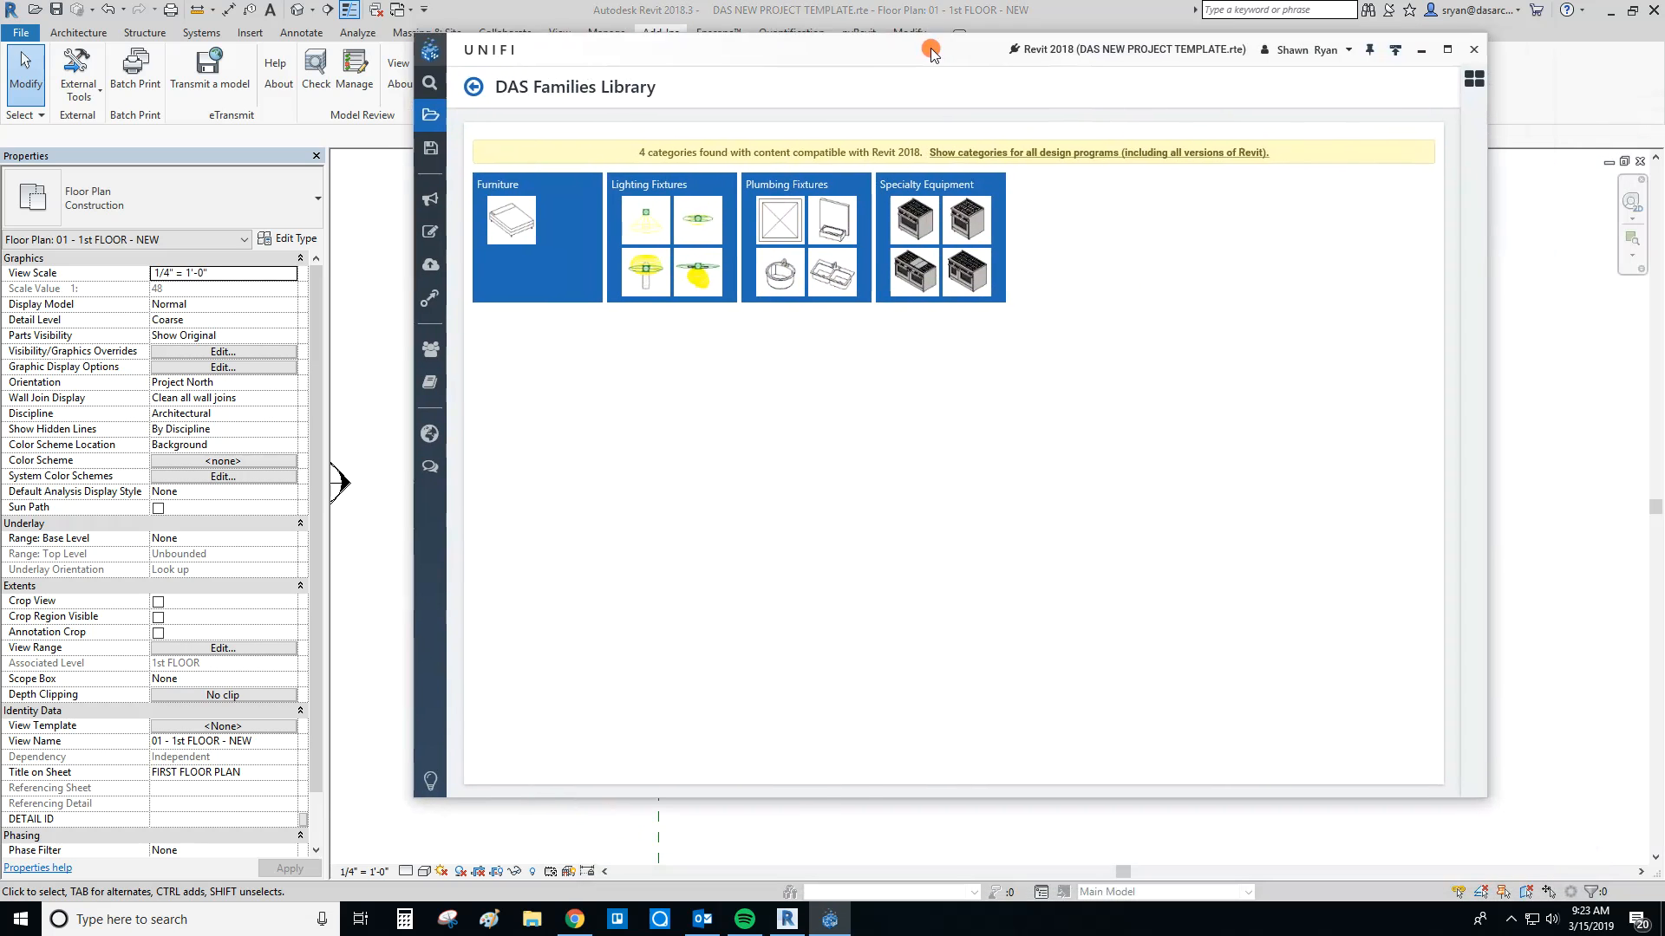
left_click(426, 117)
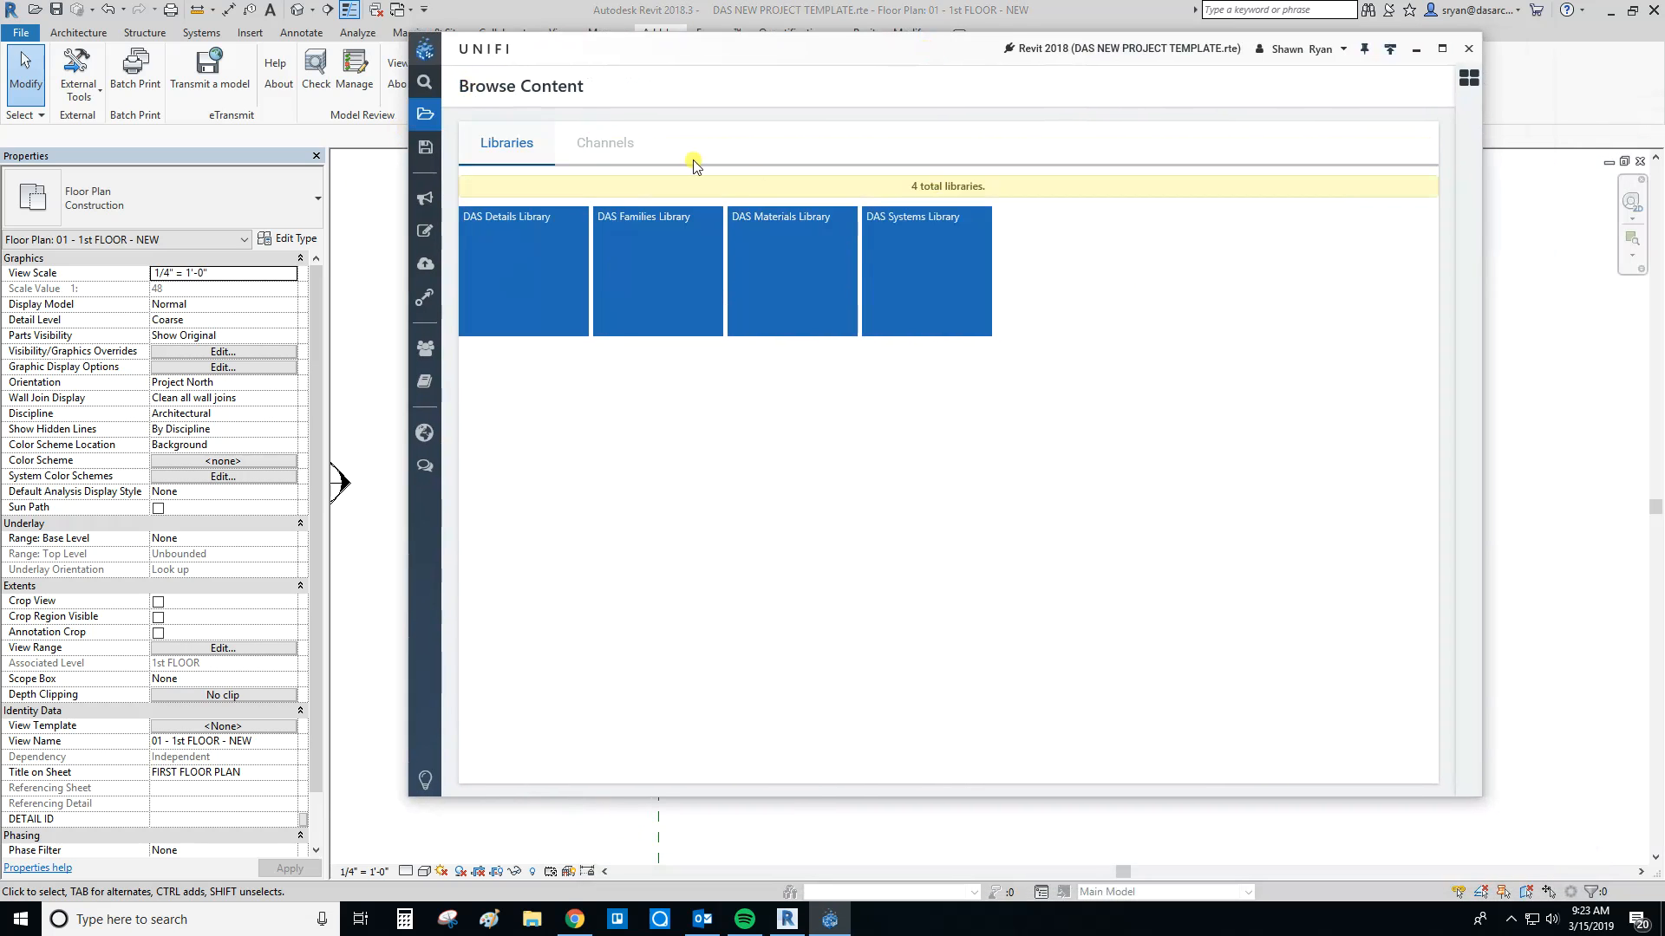
left_click(897, 238)
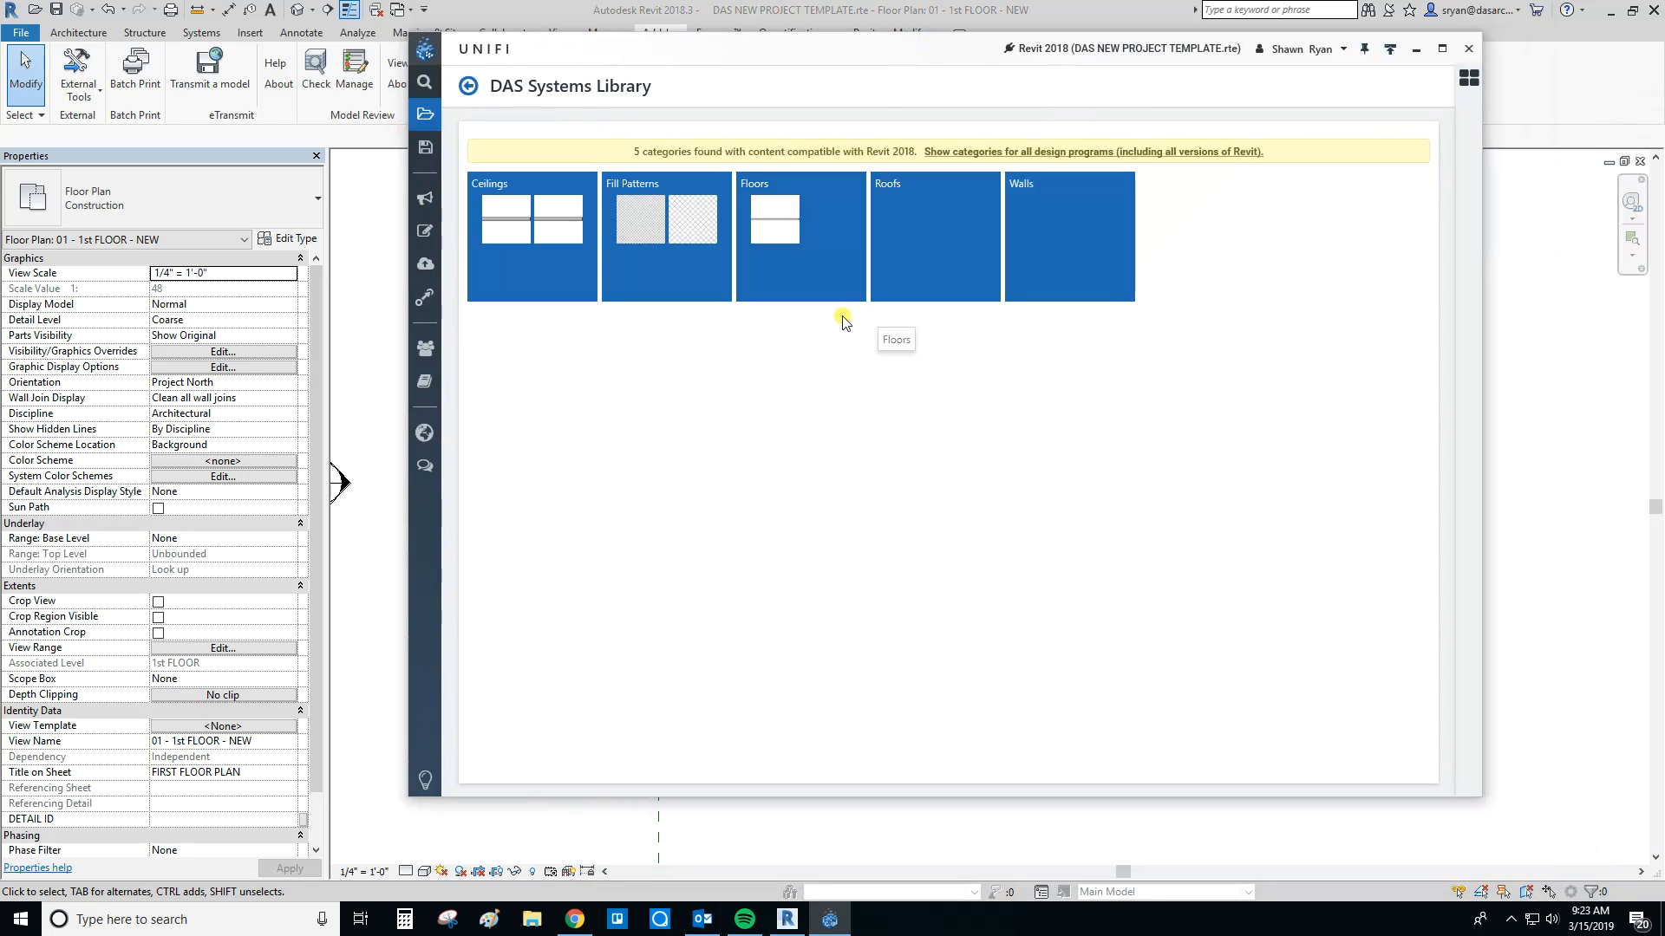
left_click(1024, 244)
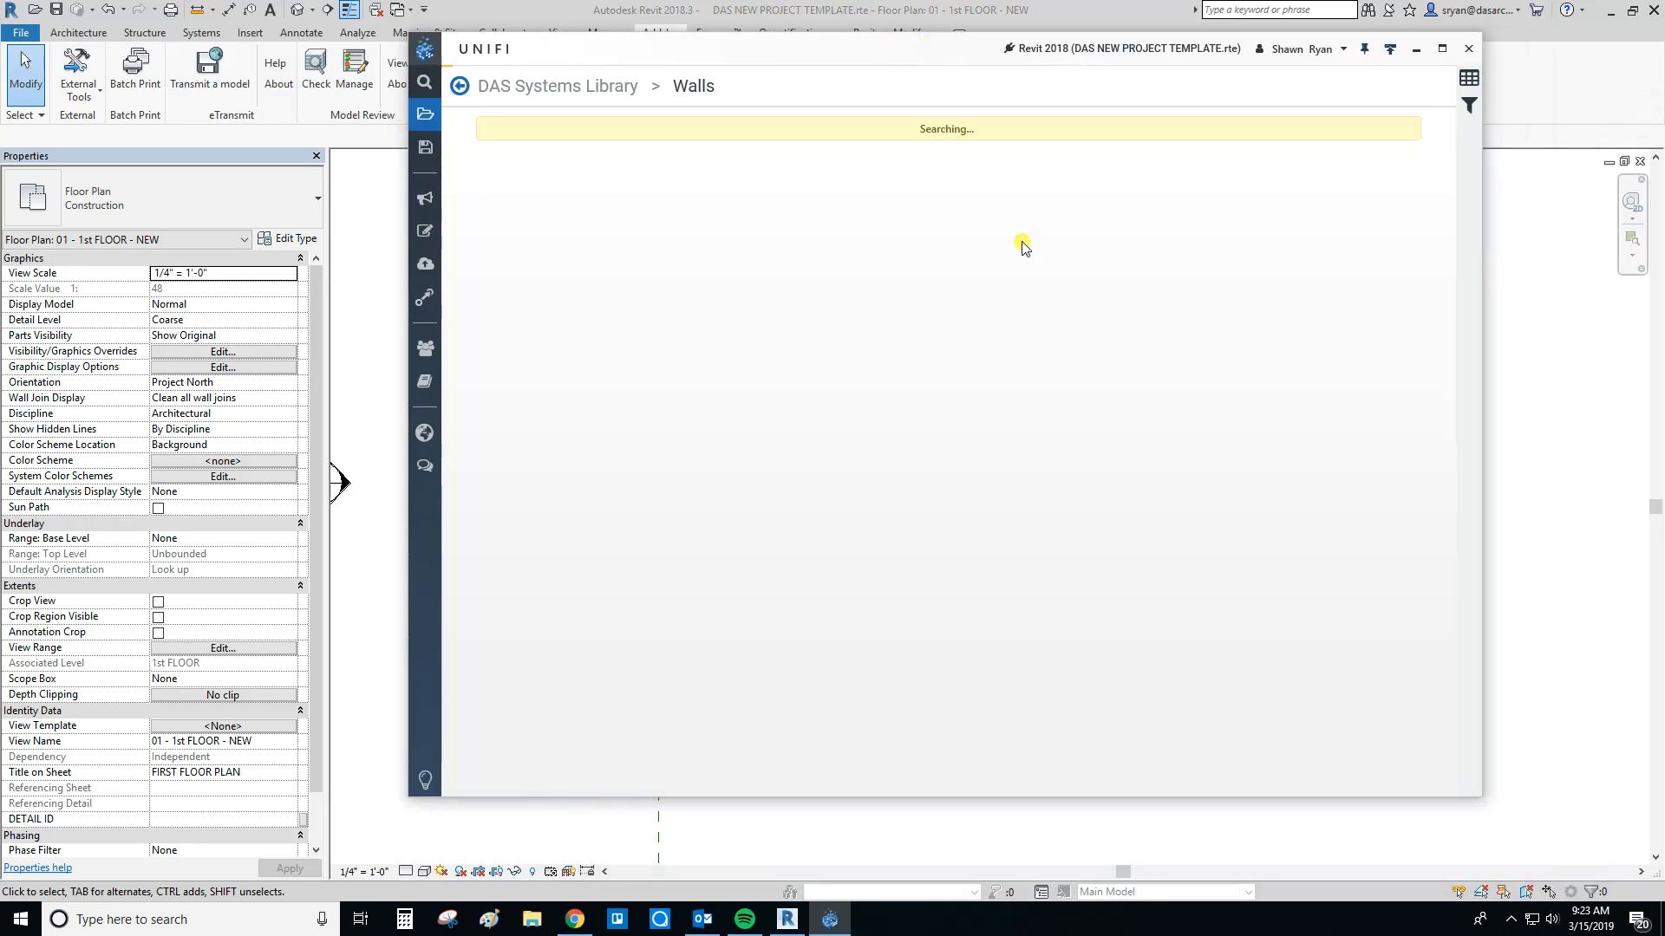
Step: Compare the row, tile and details displays of the wall results and look through the list in row display
left_click(1470, 79)
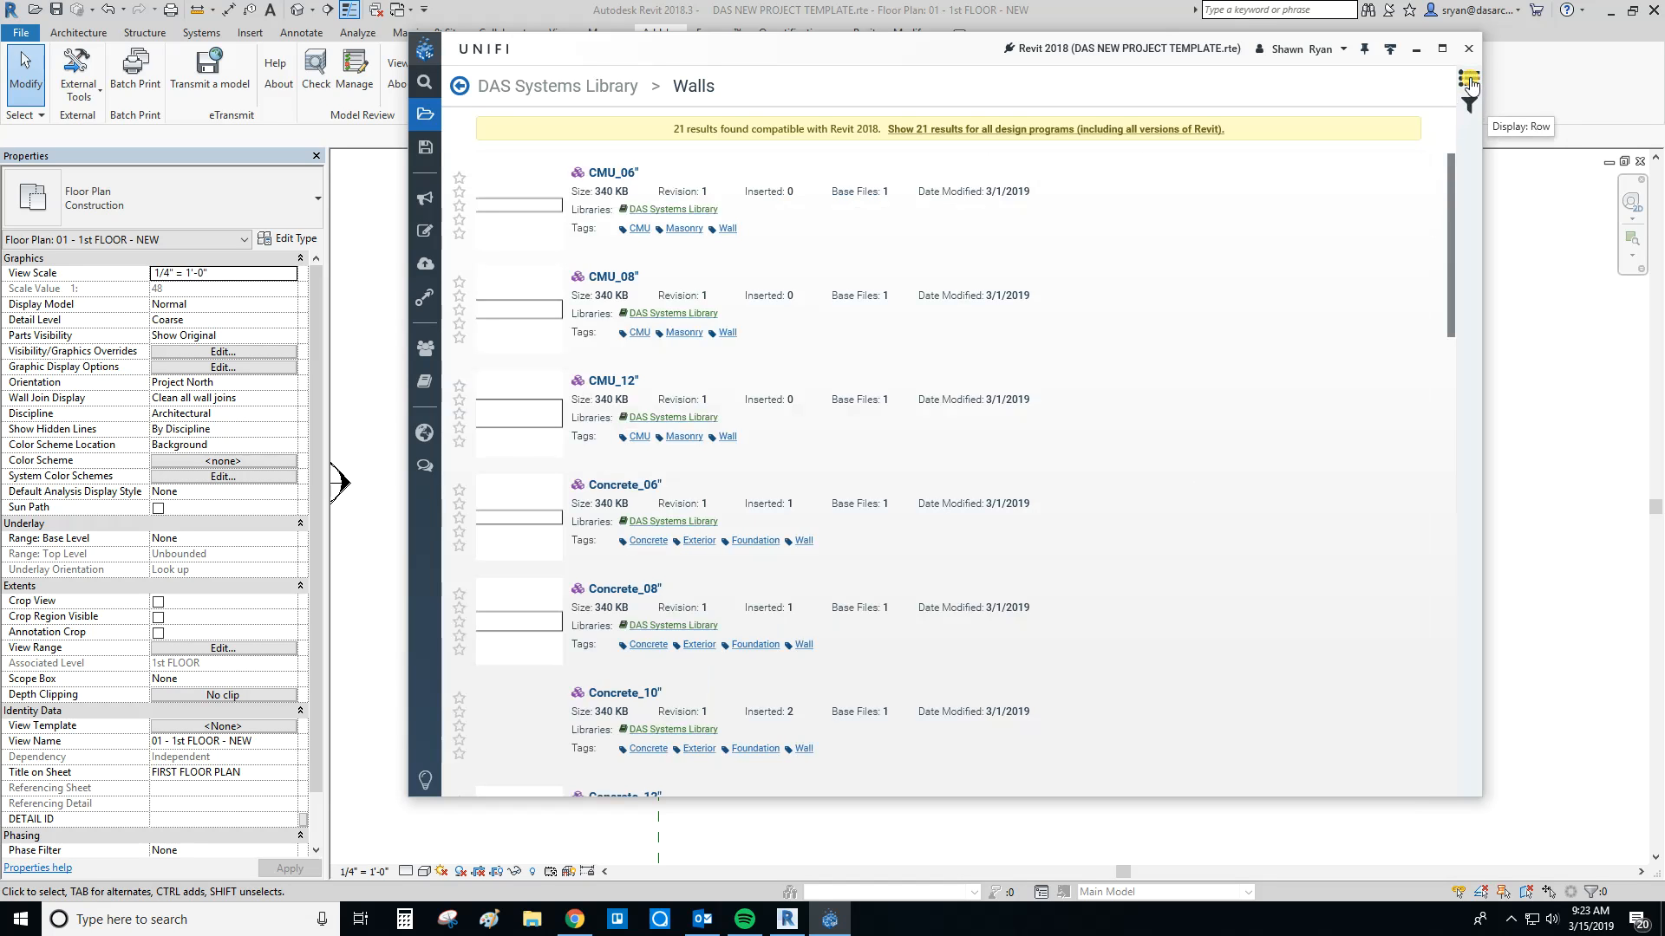
left_click(1470, 82)
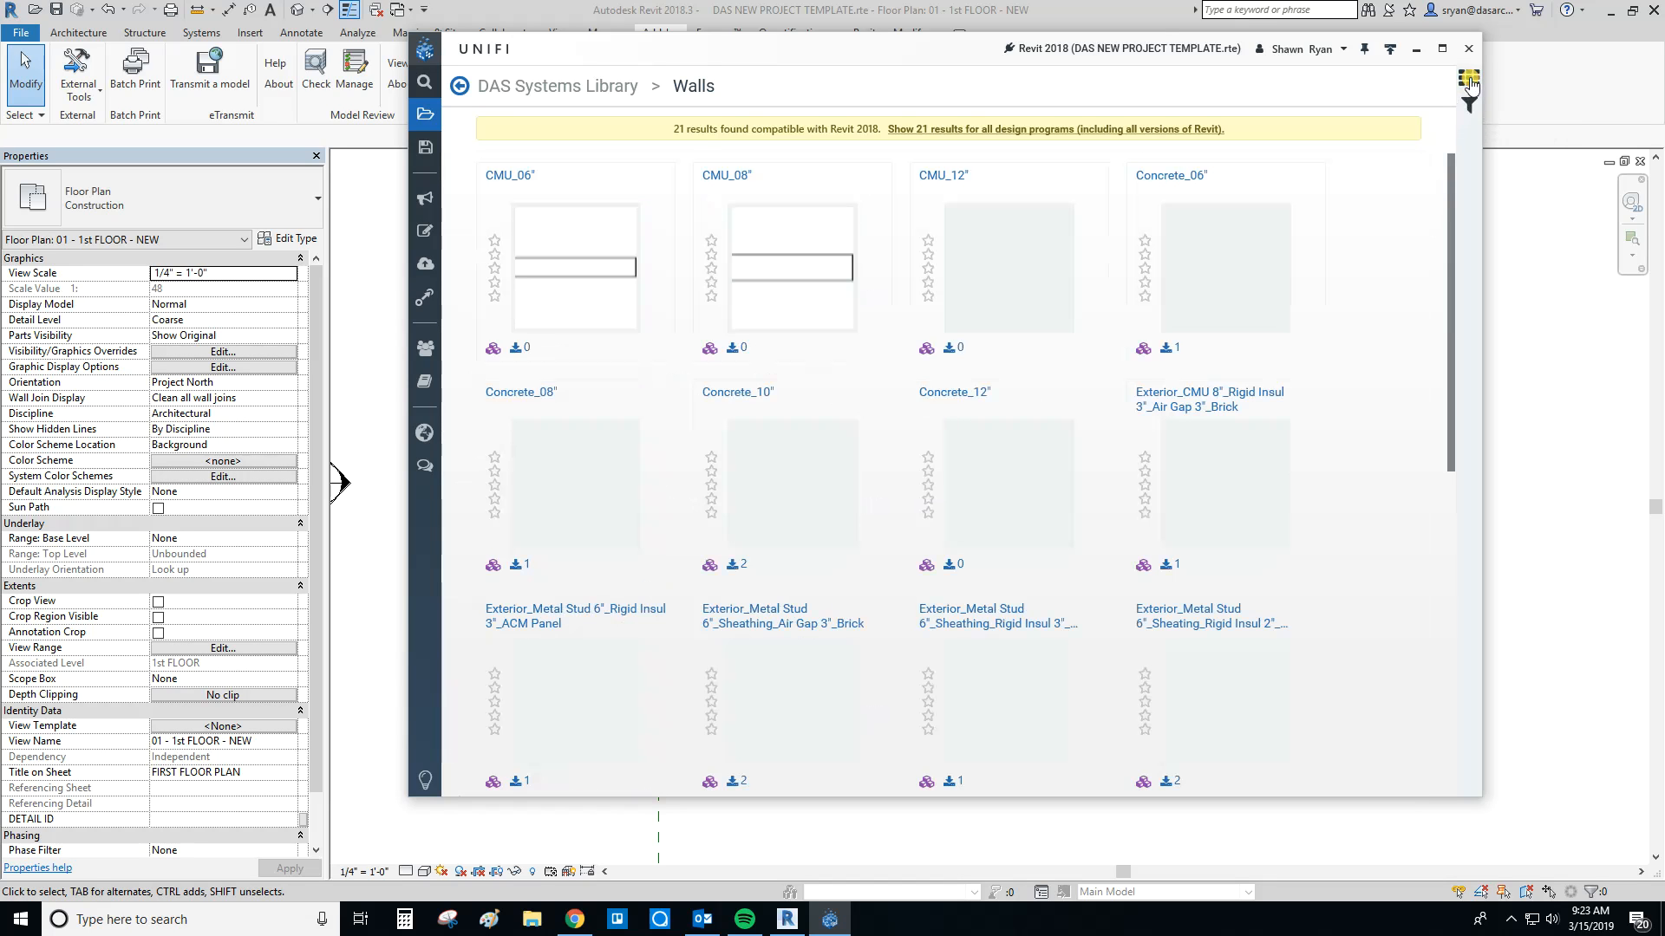
left_click(1470, 81)
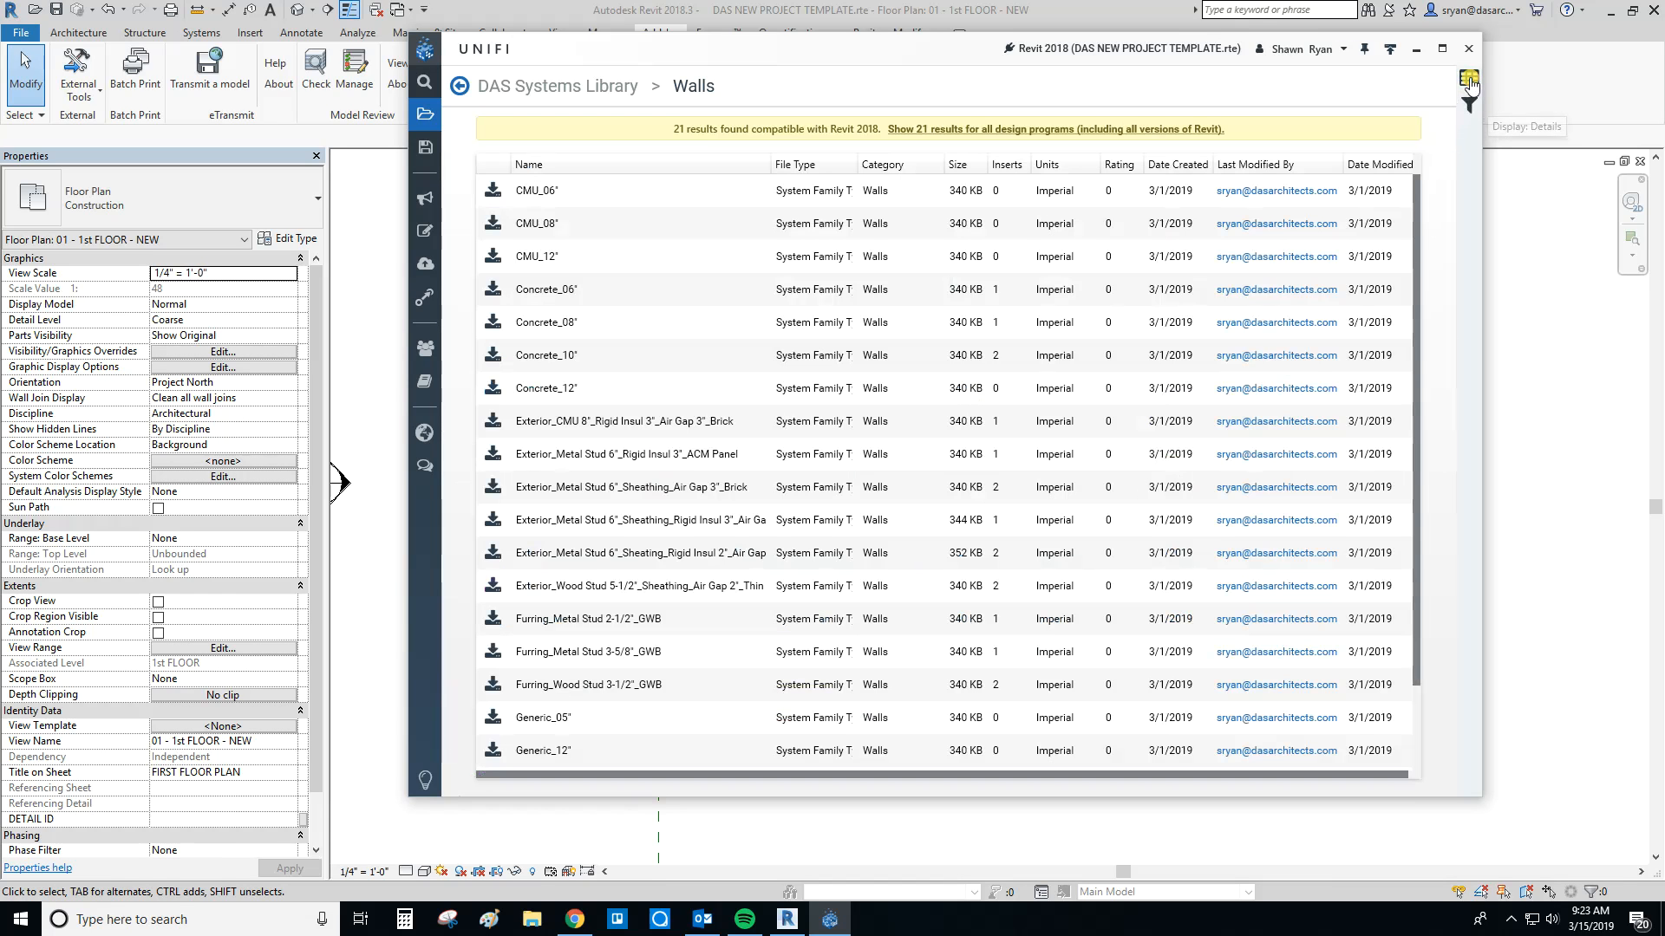
left_click(1470, 81)
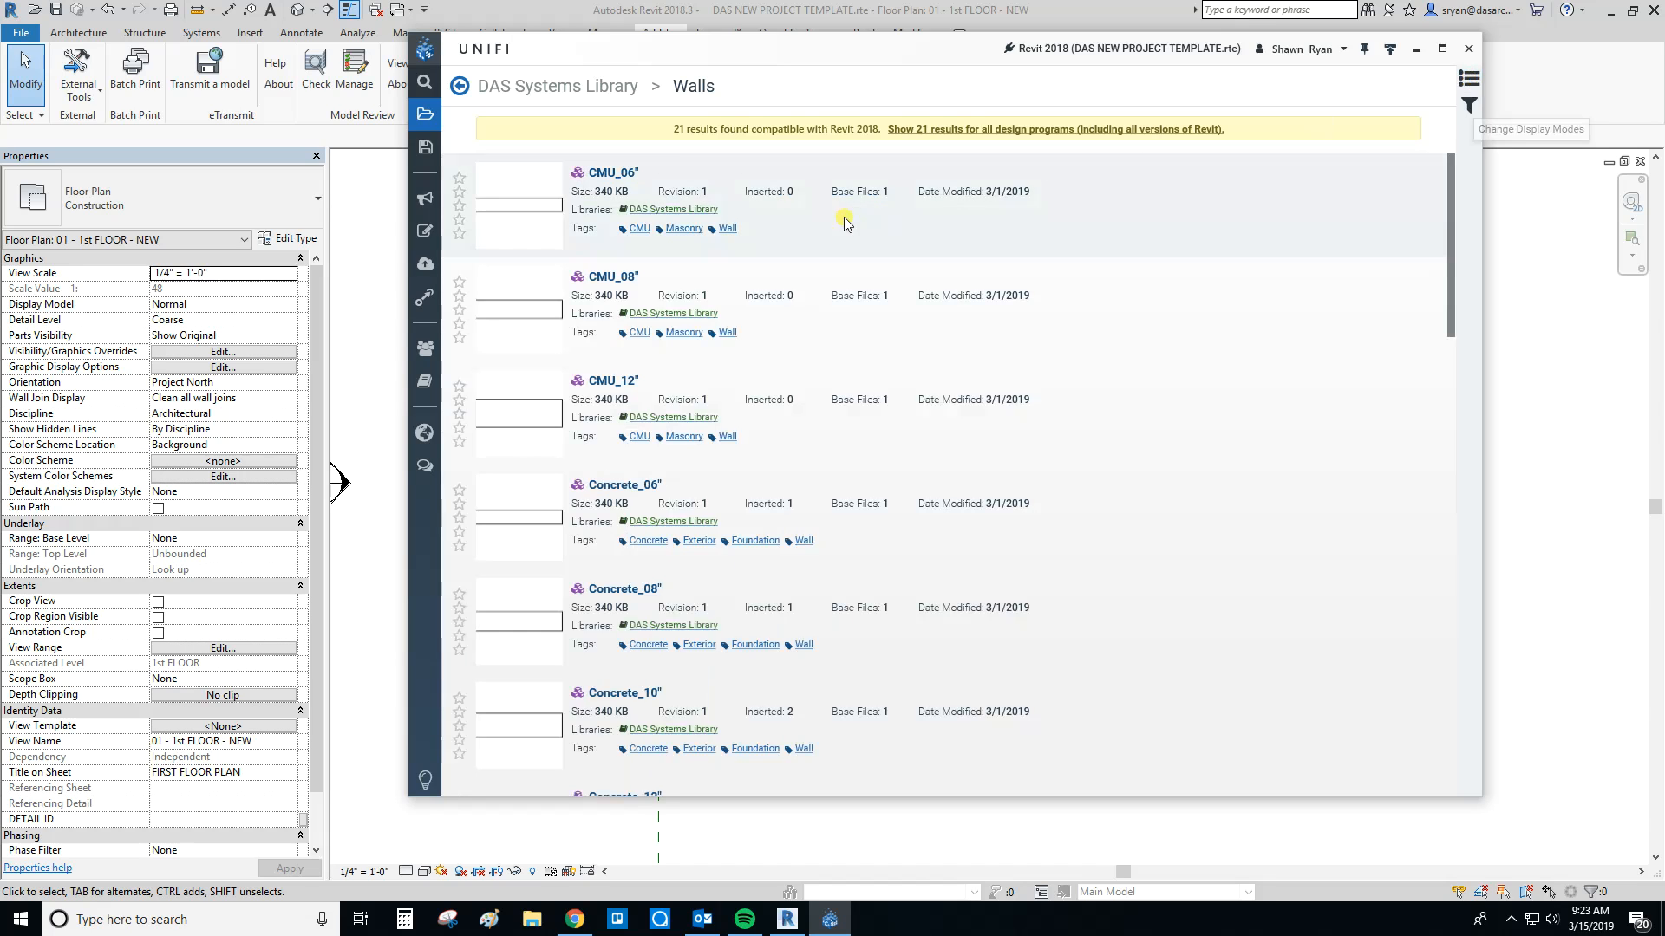
scroll(657, 518, "down", 10)
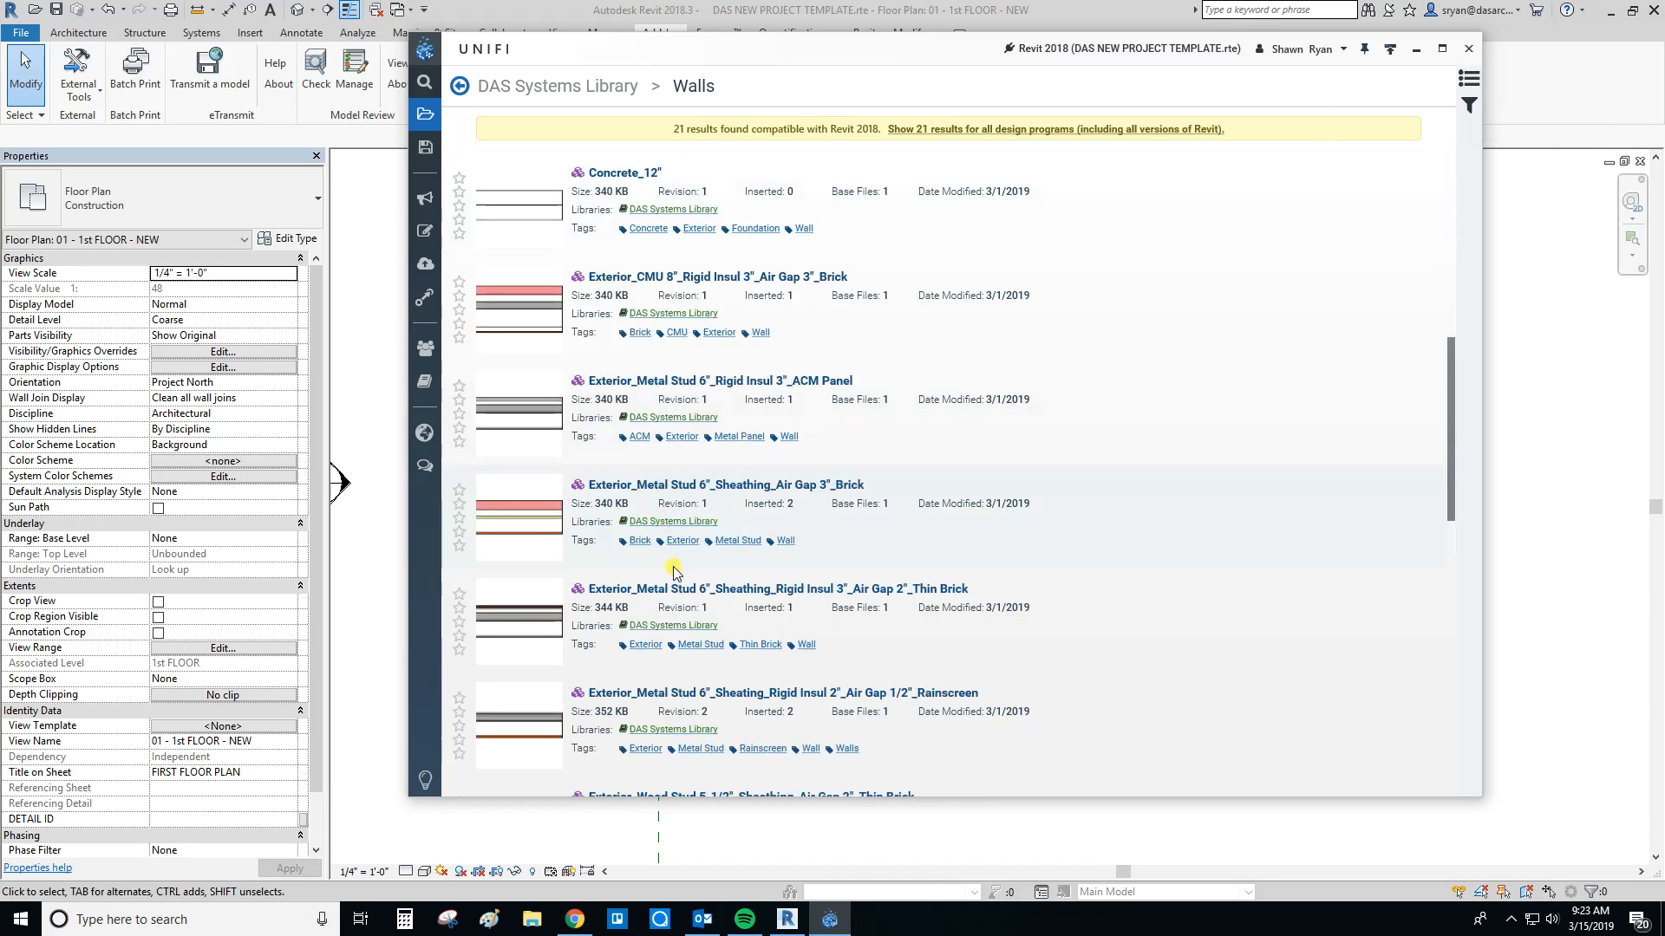
scroll(674, 570, "down", 5)
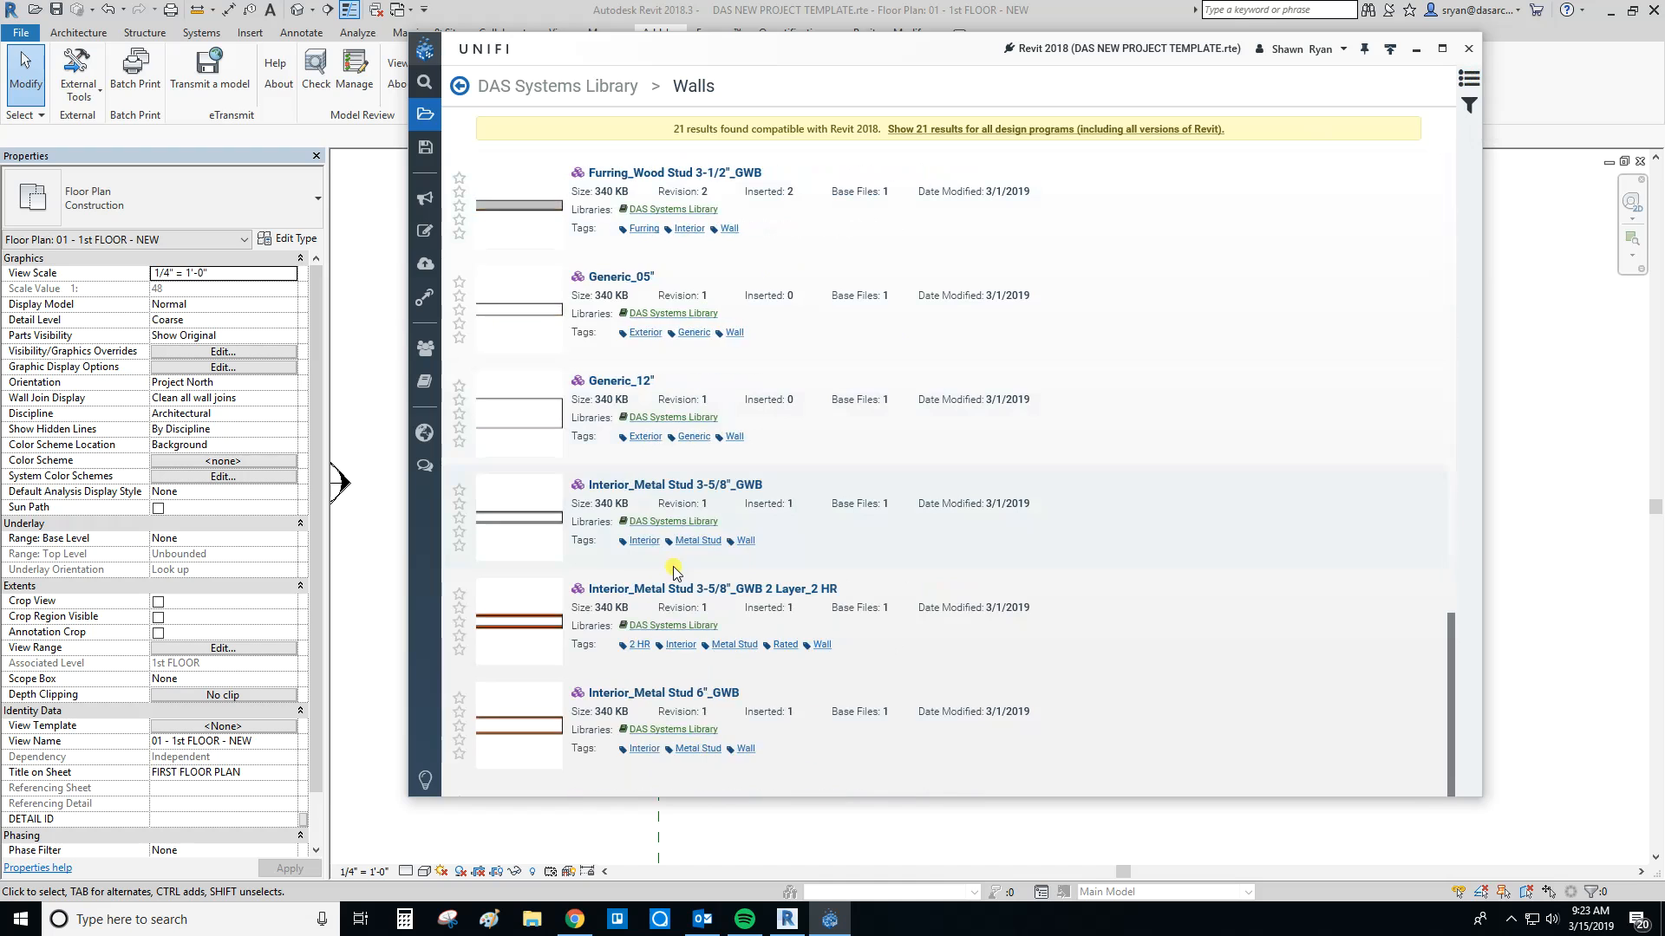
scroll(693, 681, "up", 15)
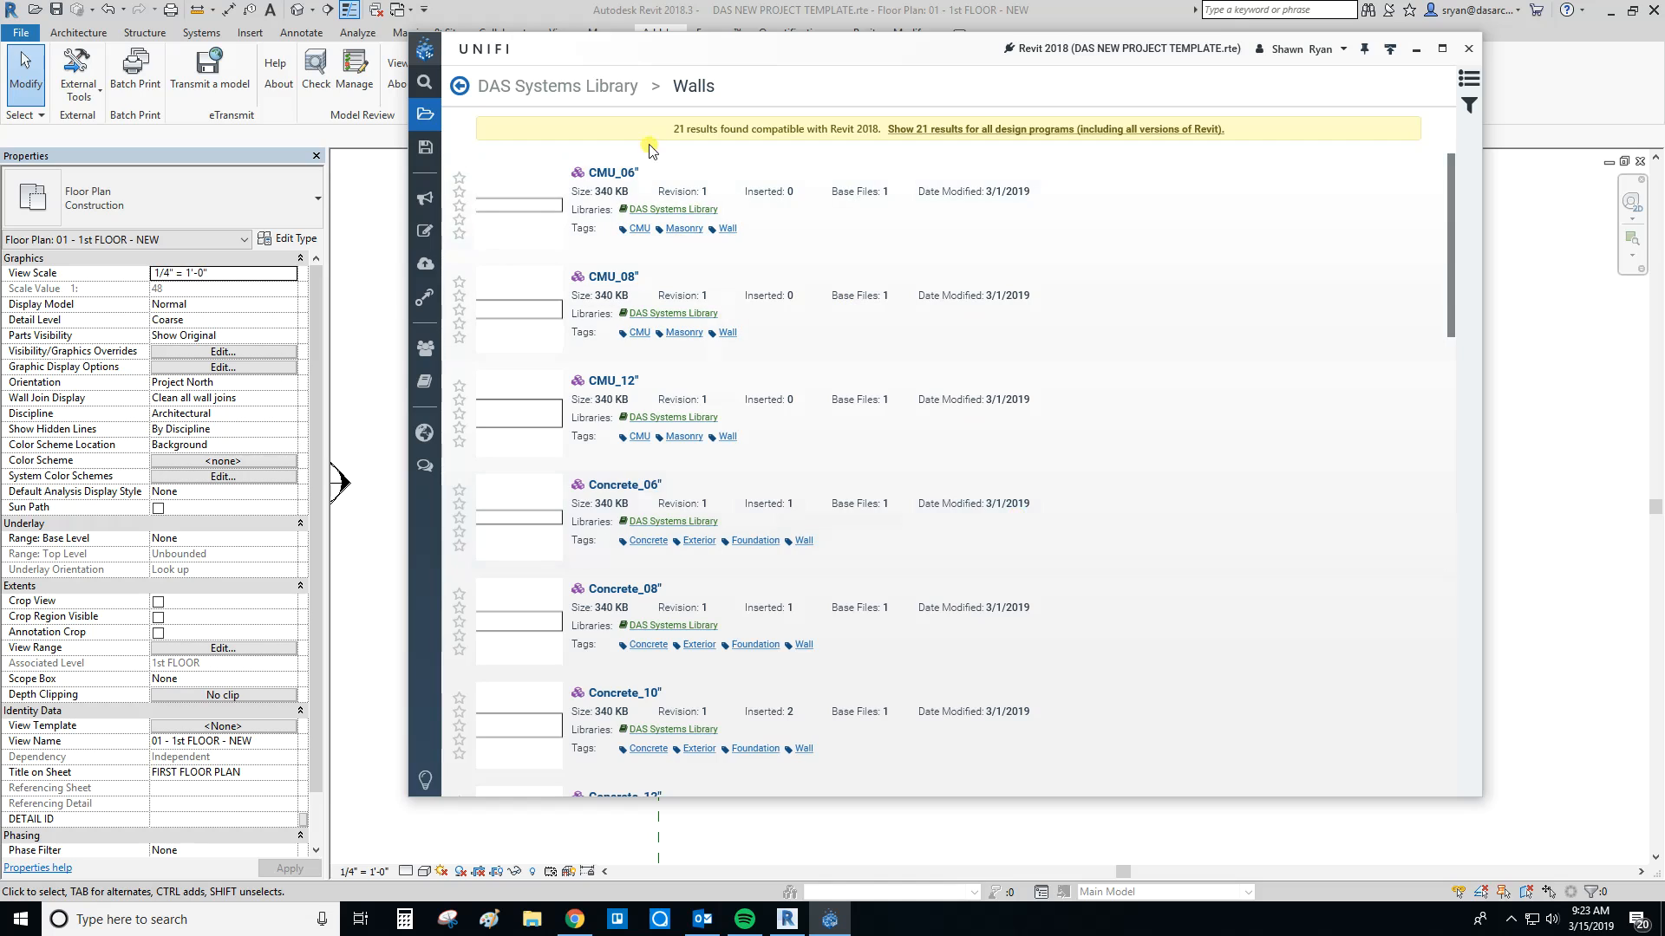
Step: Filter the wall results by the name "brick"
left_click(1471, 105)
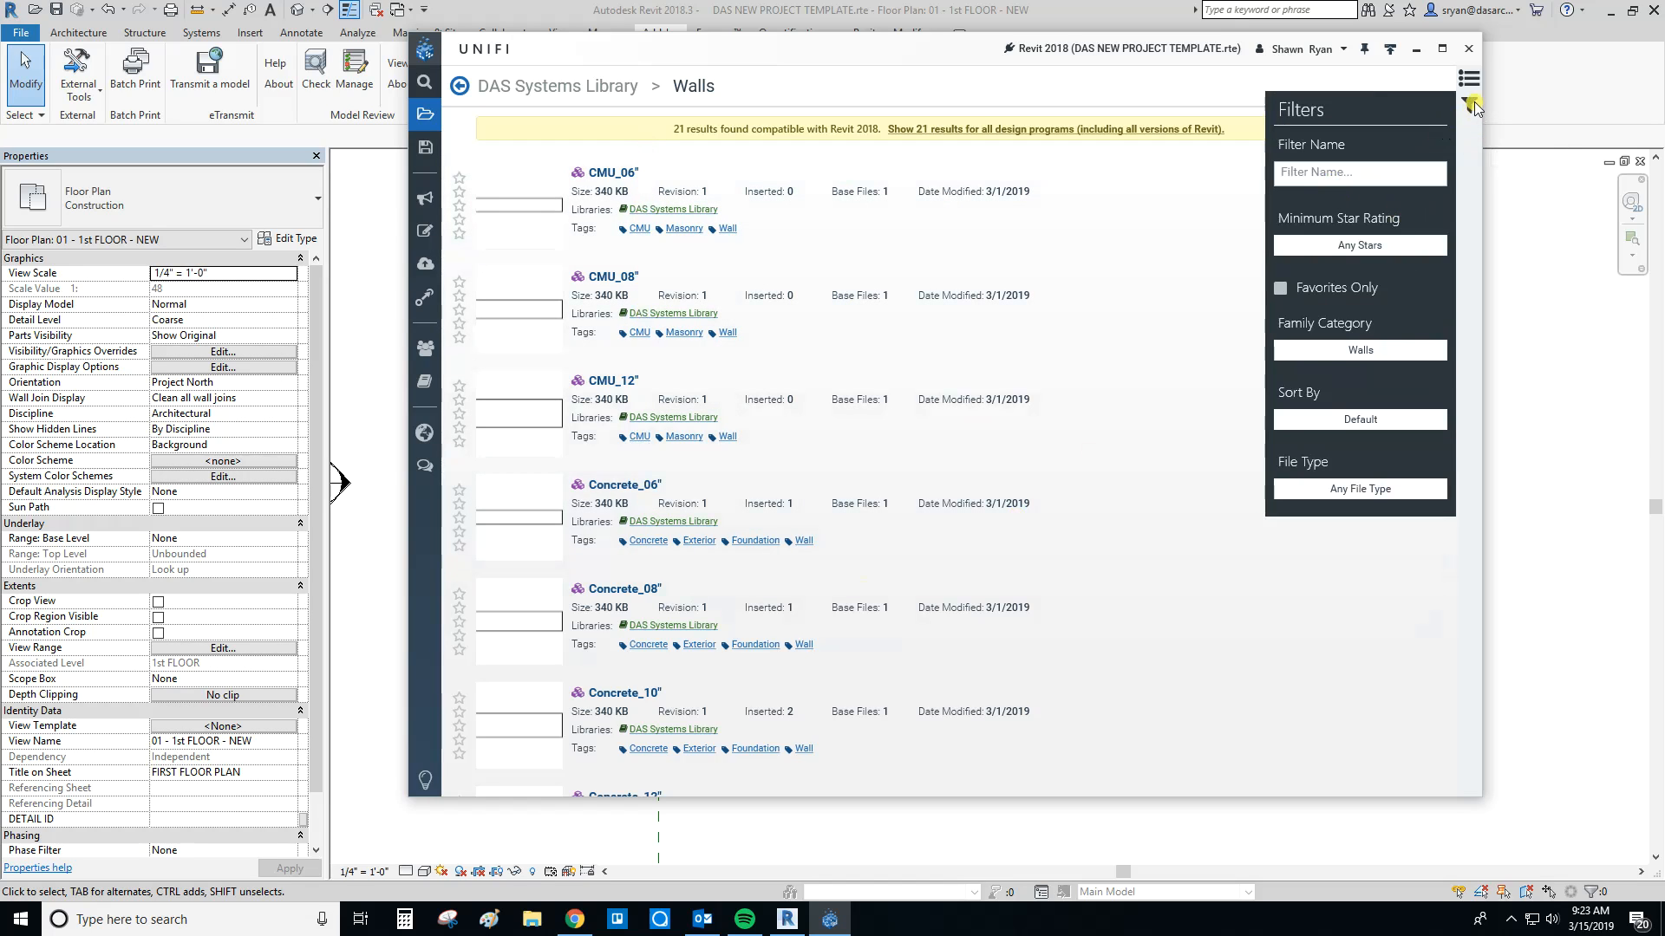
left_click(1331, 173)
type("brick")
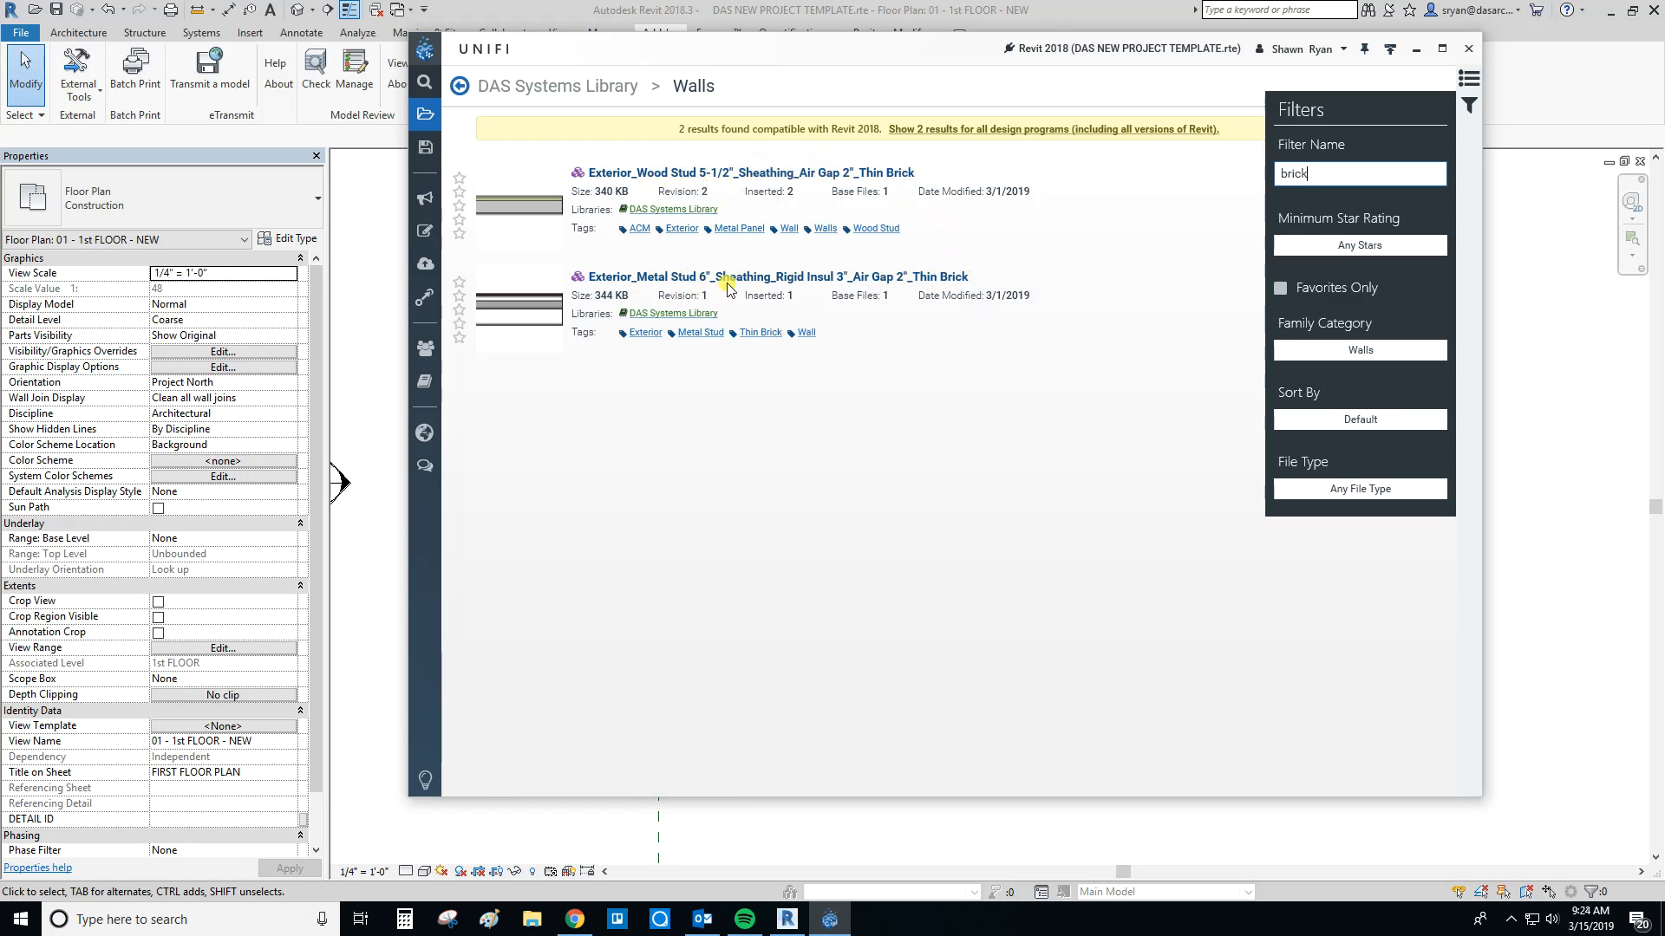
Step: Insert the Exterior_Metal Stud 6"_Sheathing_Rigid Insul 3"_Air Gap 2"_Thin Brick wall type and draw a horizontal wall with it below the first wall
left_click(532, 314)
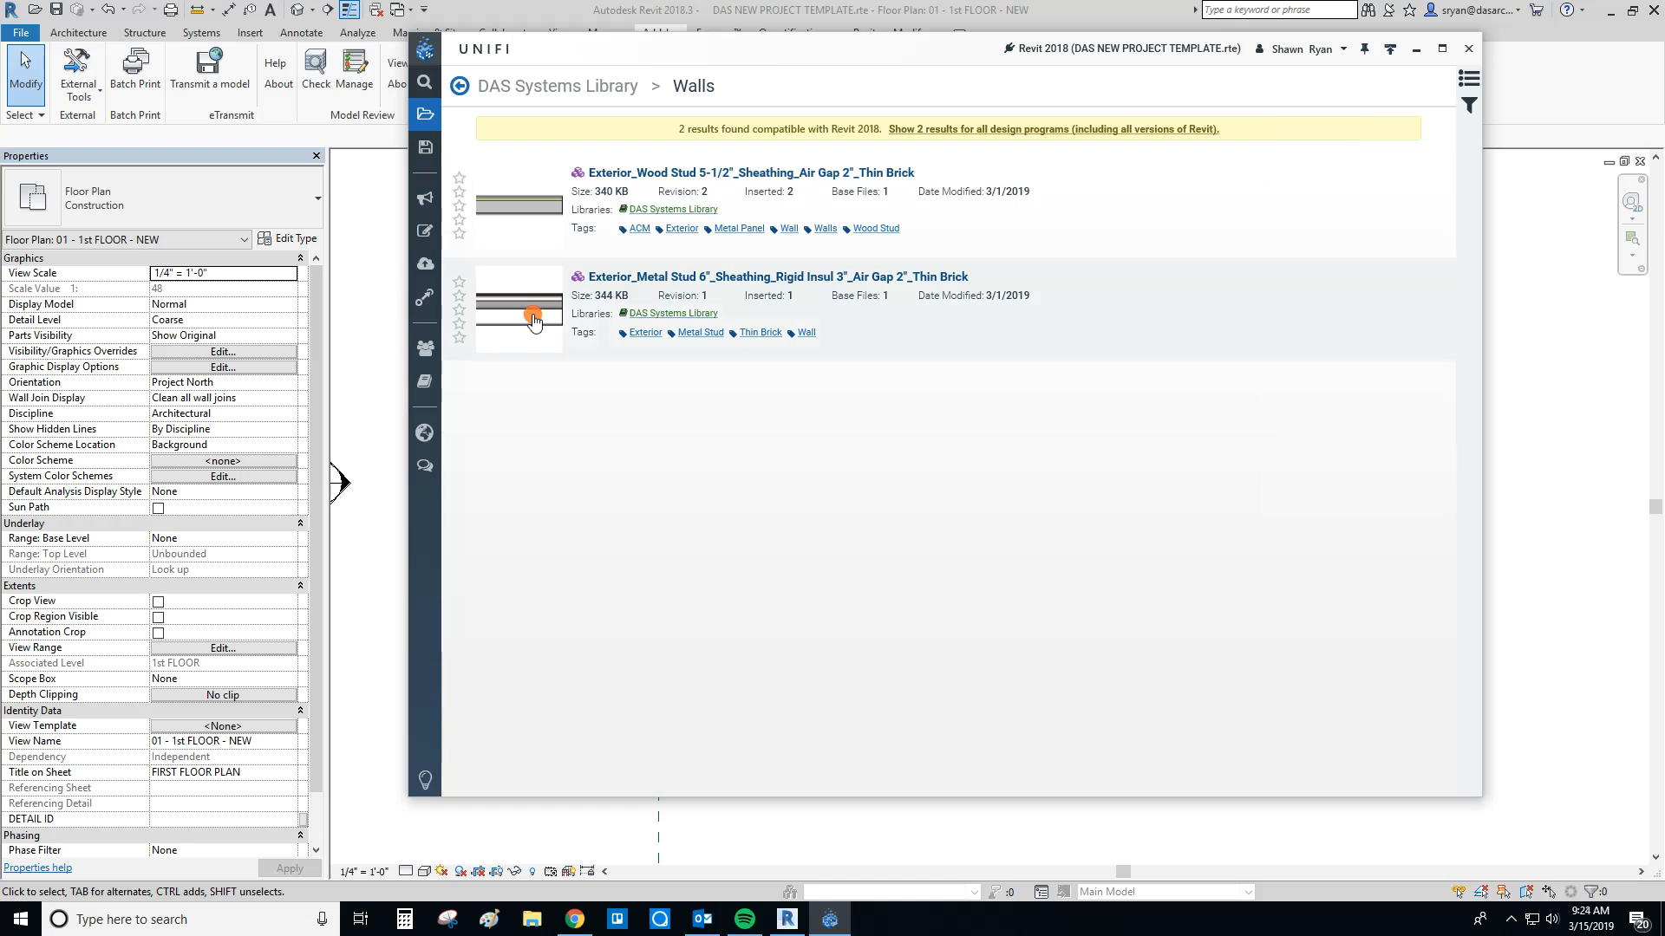
left_click(652, 279)
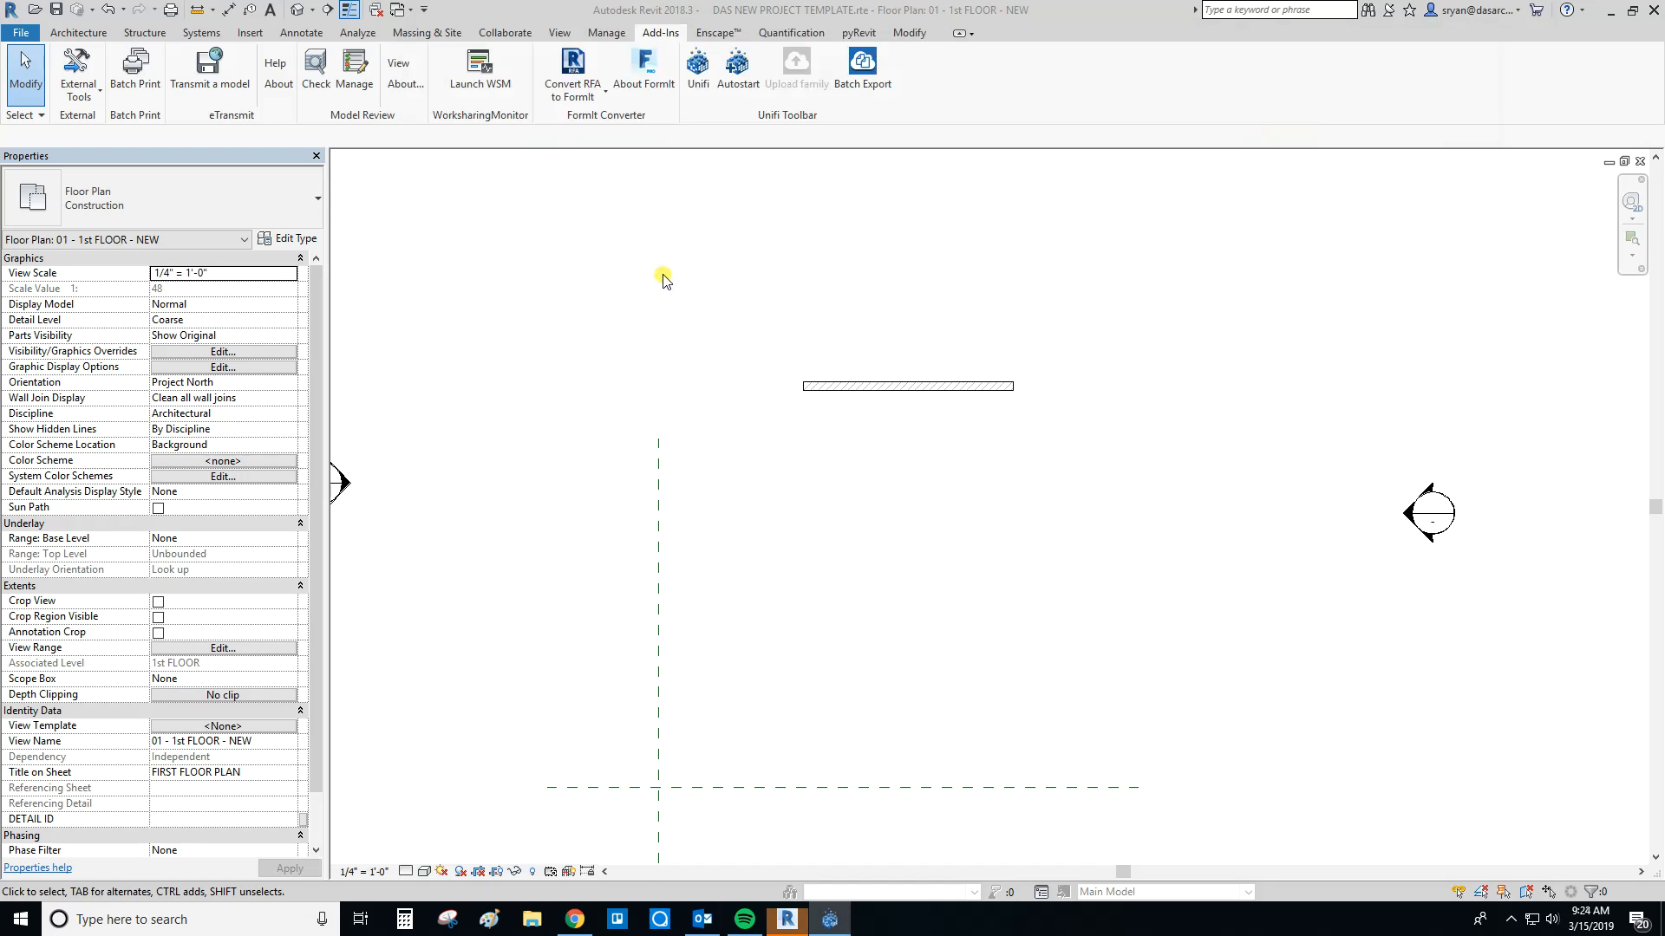
left_click(751, 473)
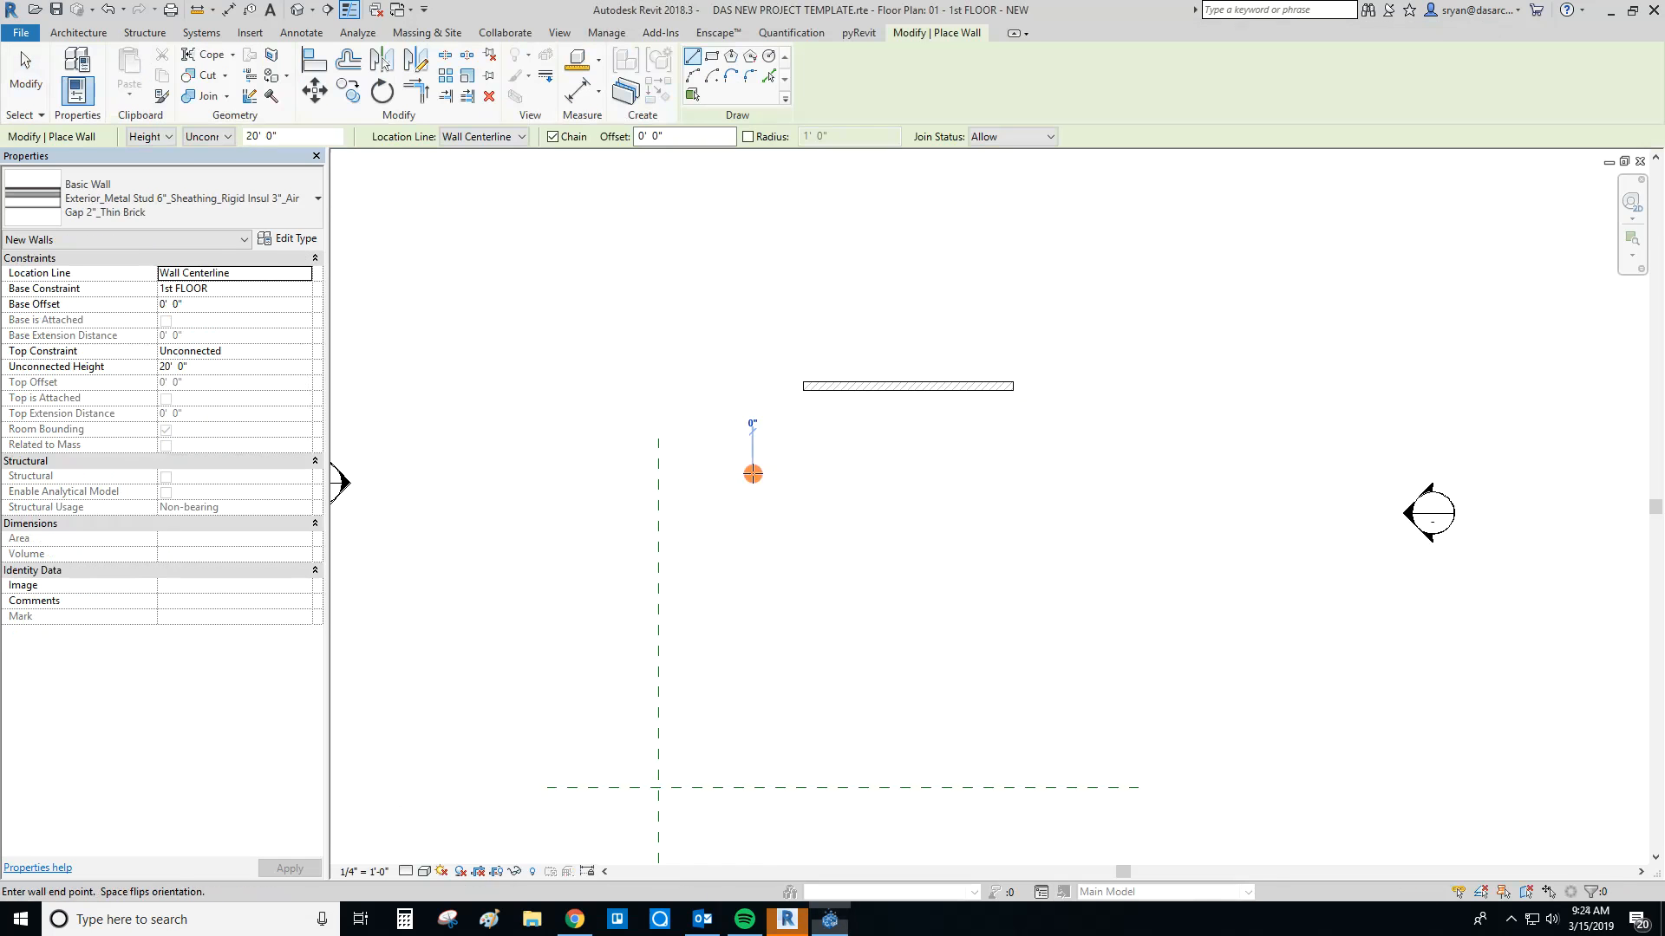
key("Escape")
key("Escape")
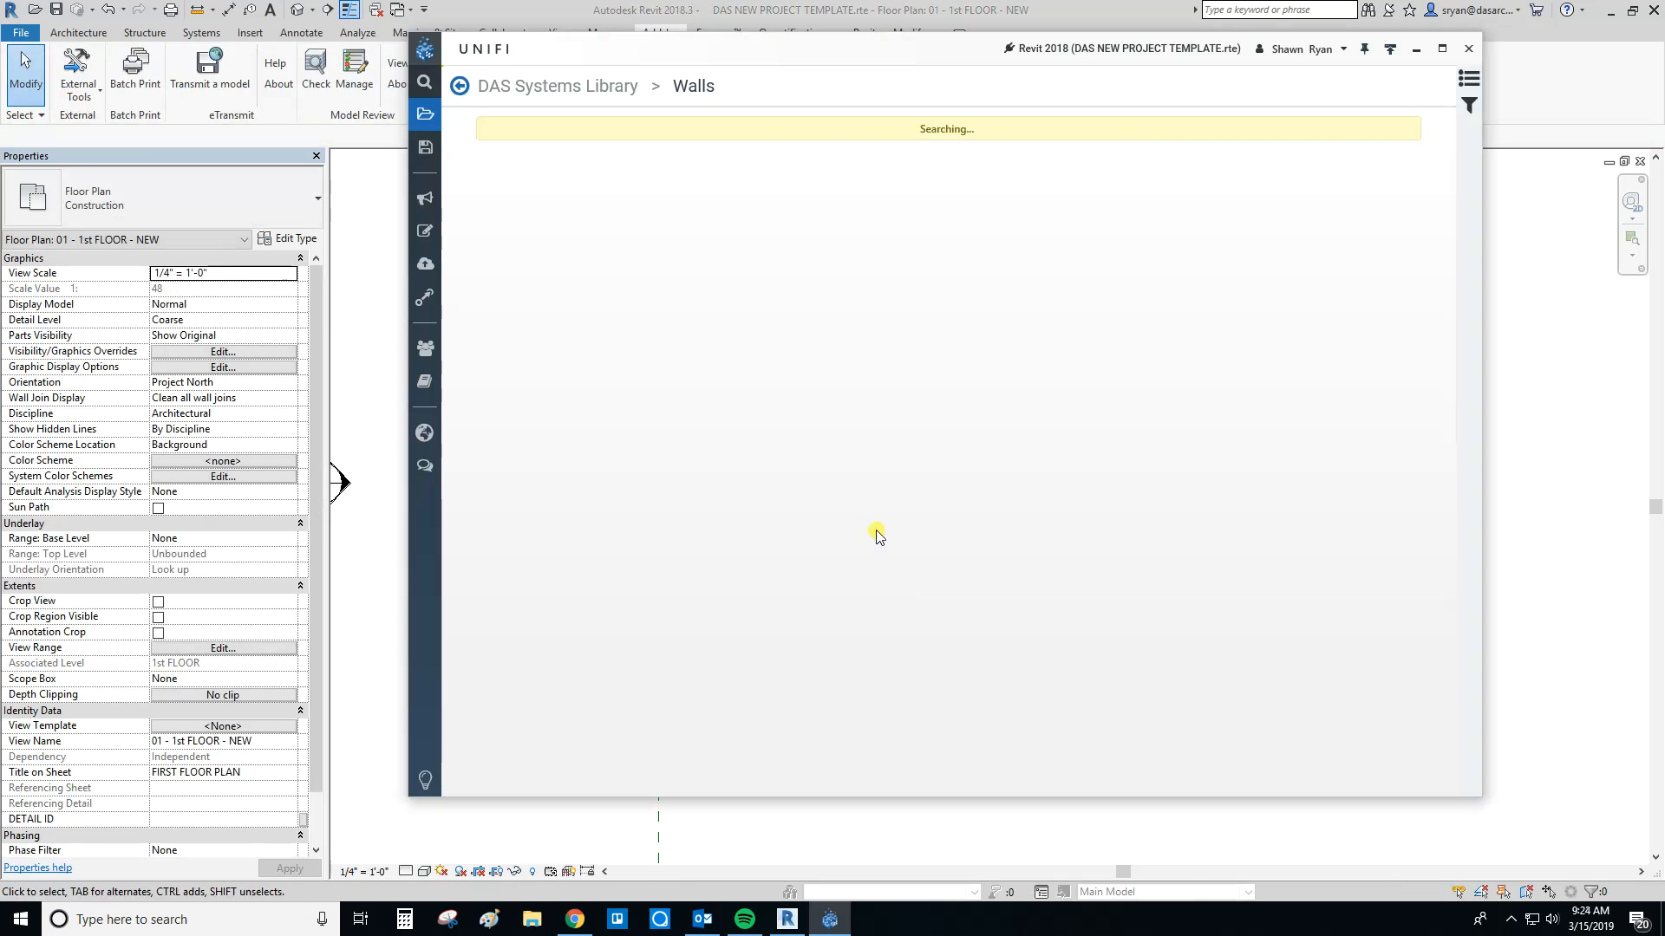
Step: Return to Unifi and insert the Exterior_Wood Stud 5-1/2"_Sheathing_Air Gap 2"_Thin Brick wall type into the Revit project
left_click_drag(797, 52, 732, 60)
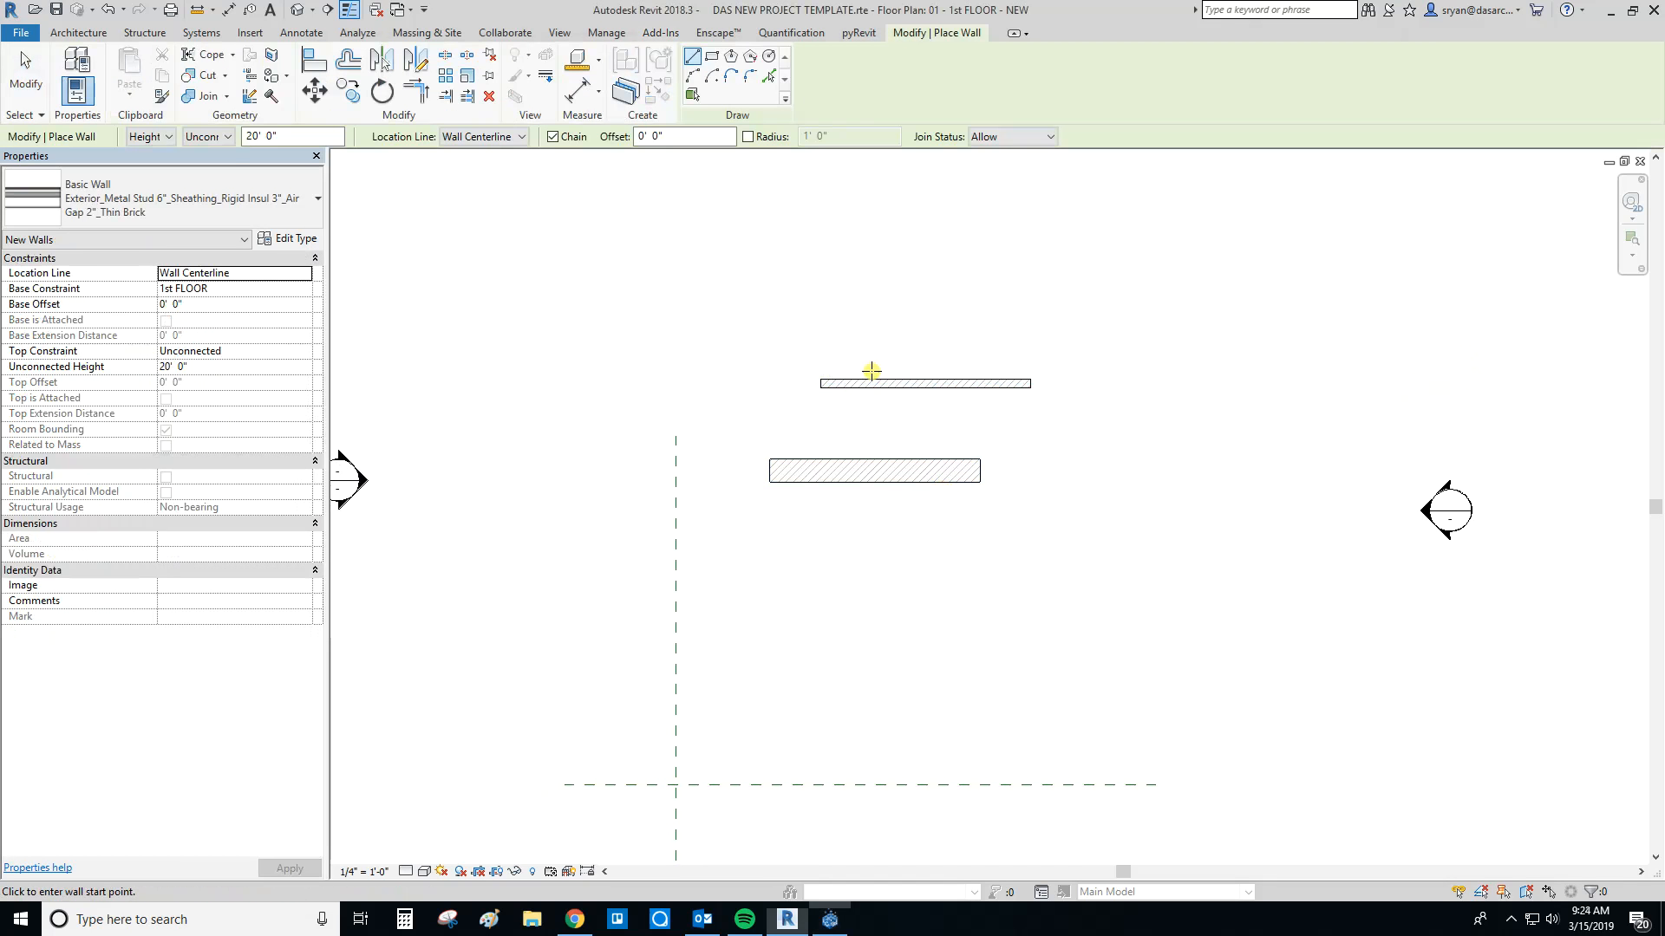
left_click(829, 919)
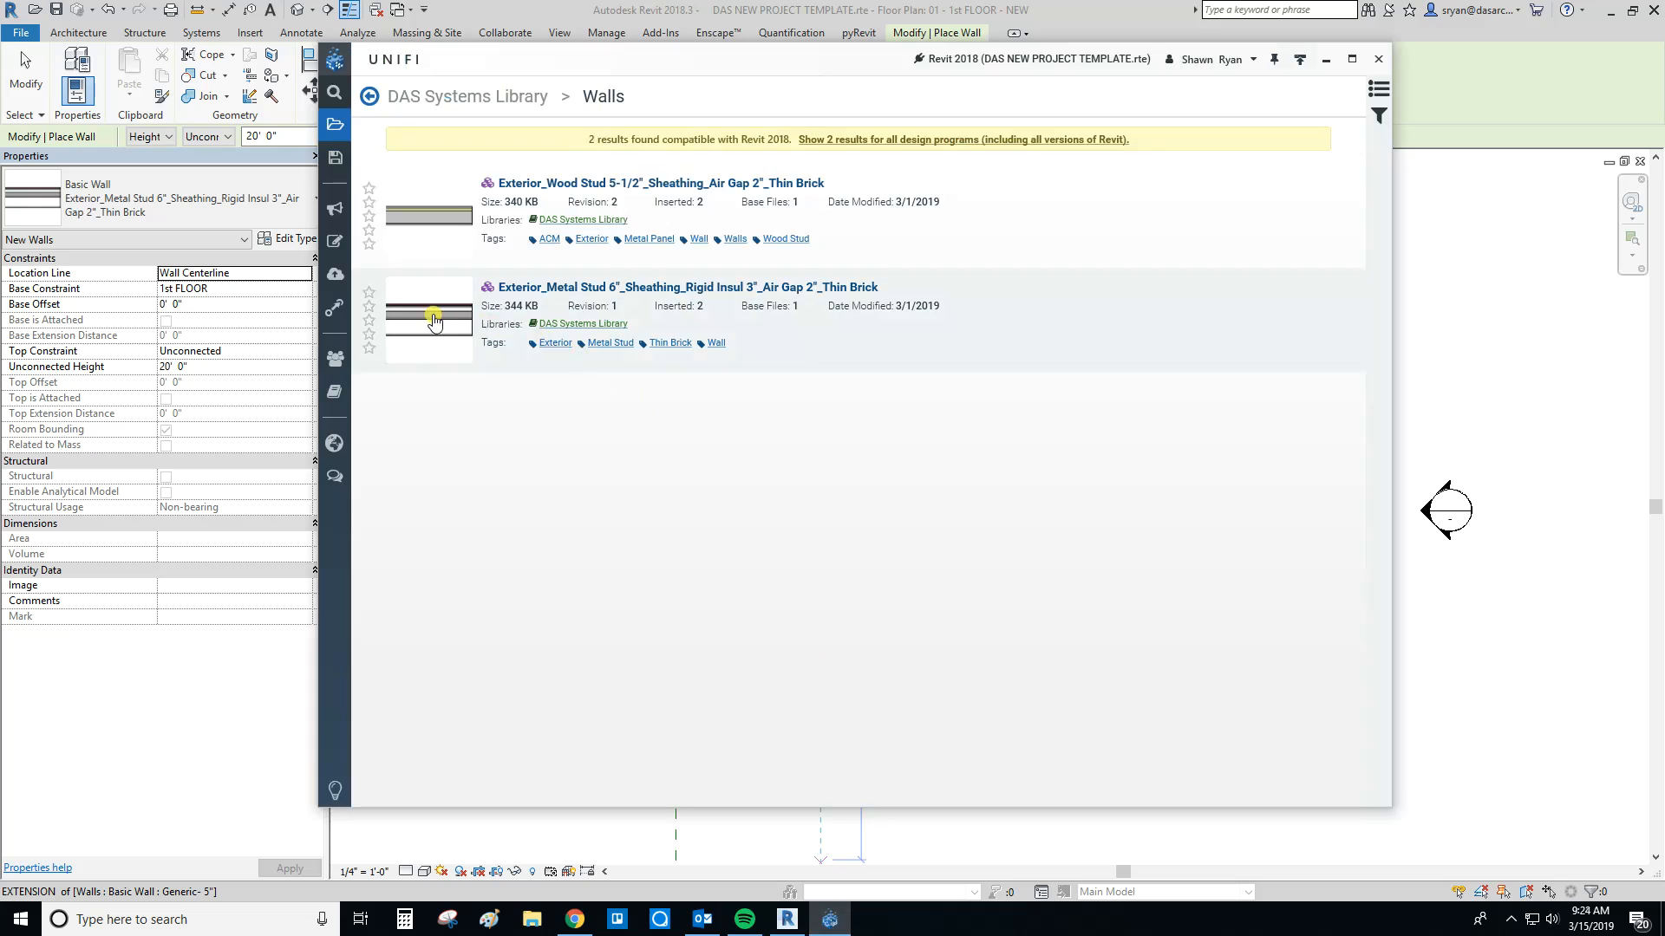
left_click(440, 224)
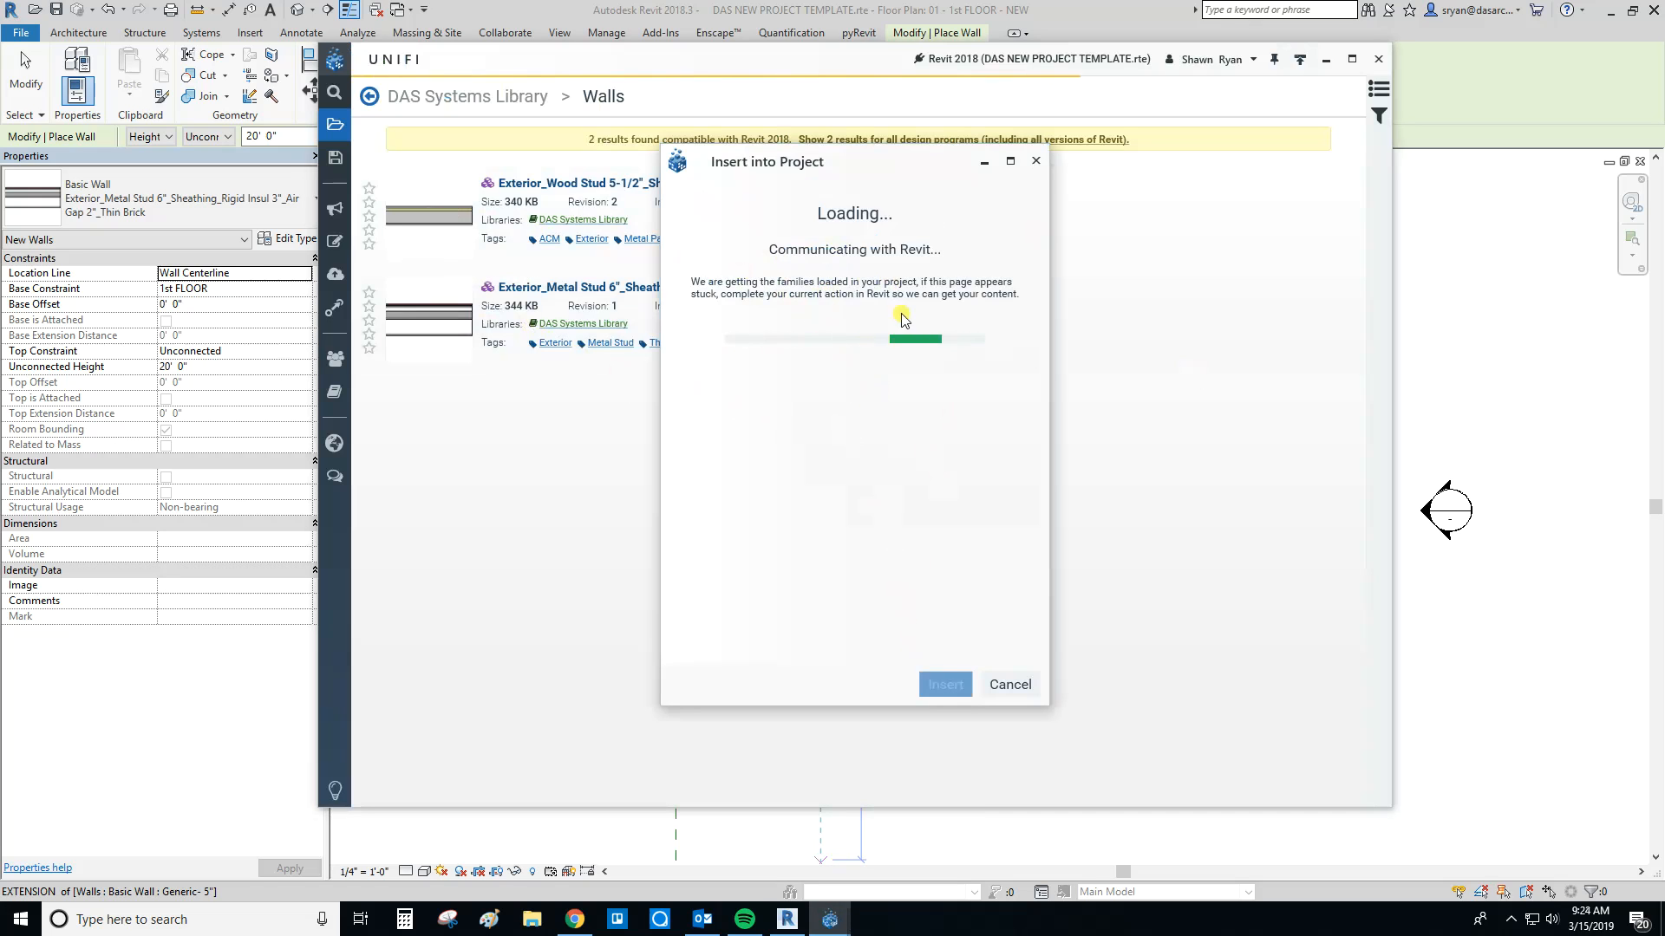
left_click(1438, 348)
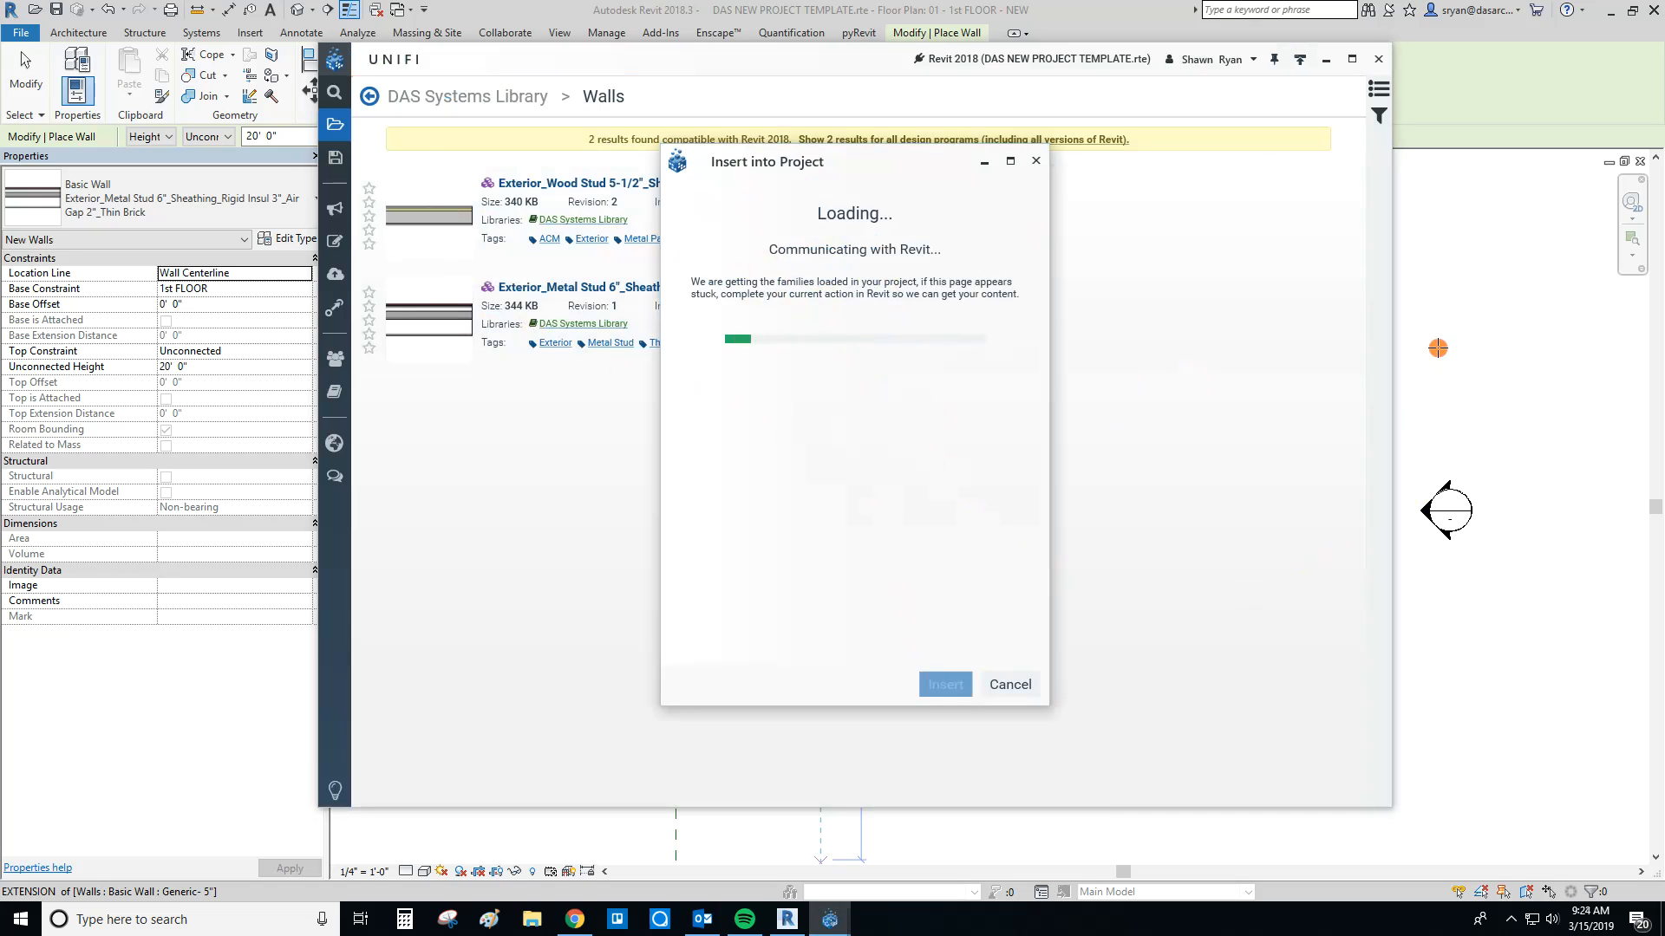
key("Escape")
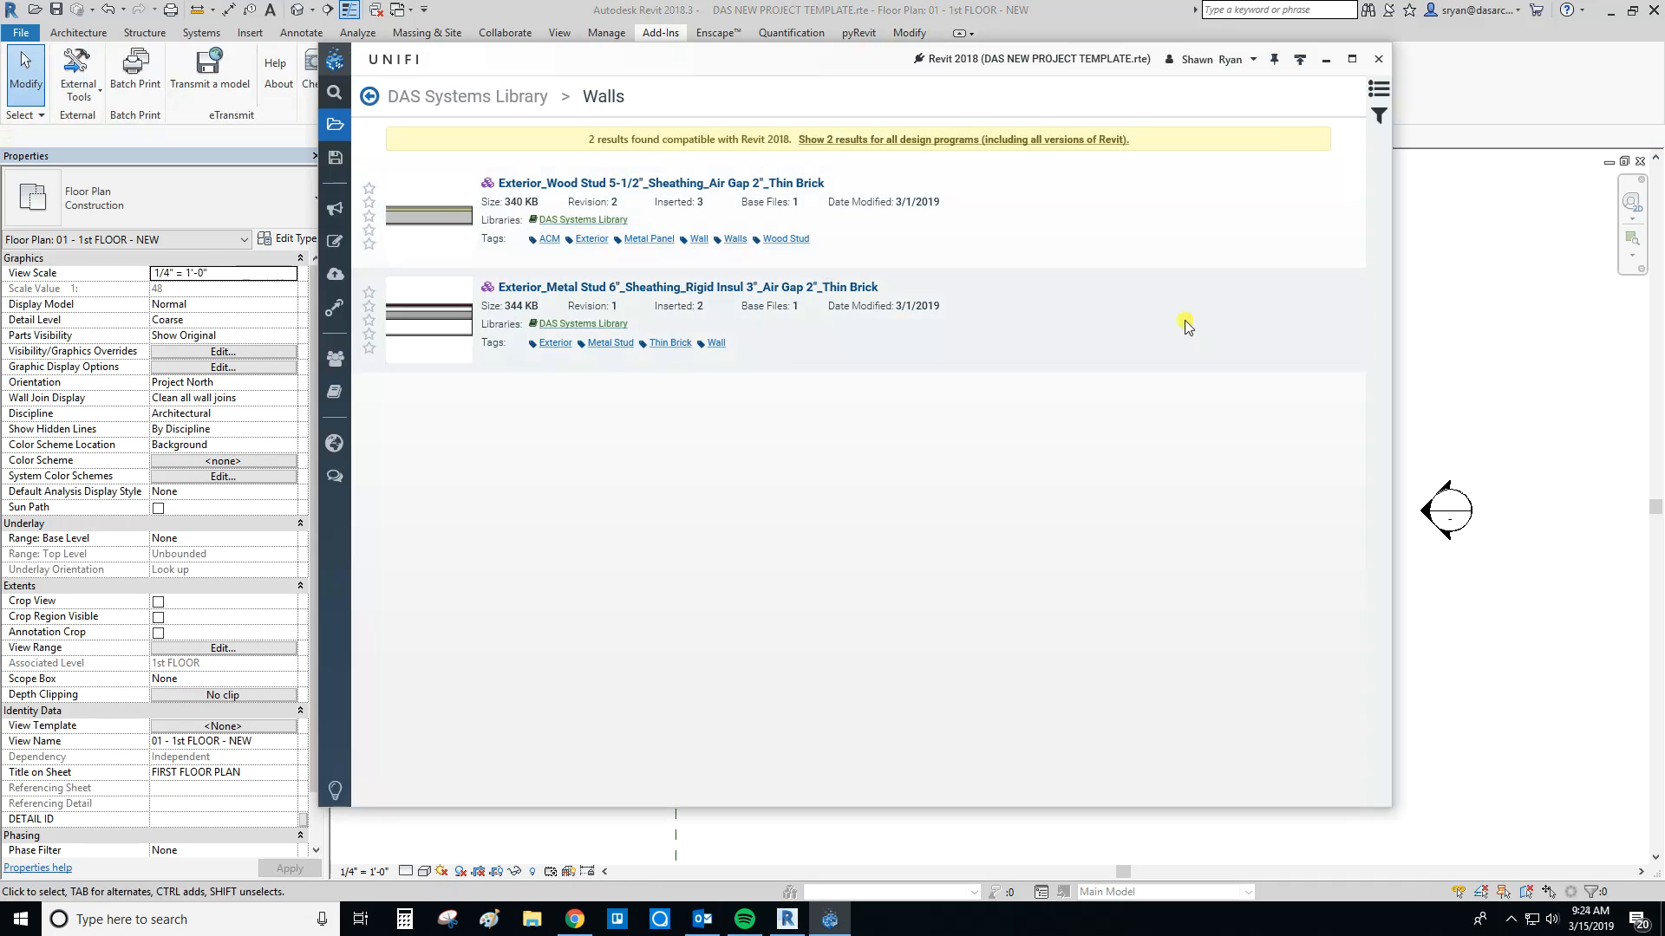
left_click(1527, 368)
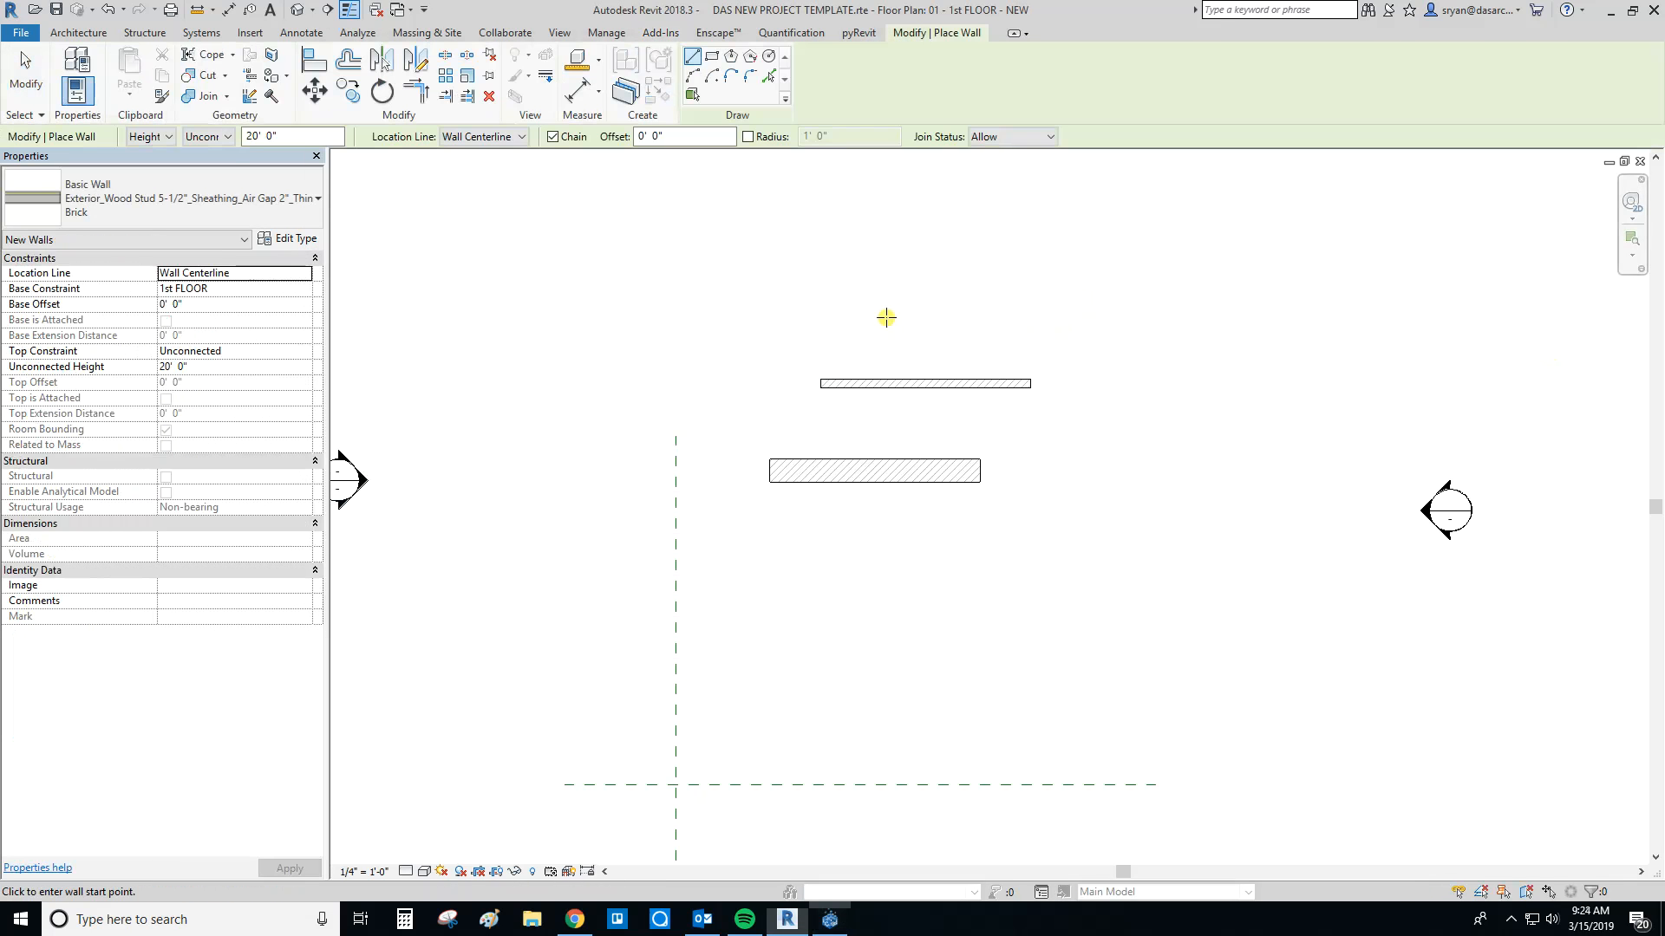
Step: Draw a short horizontal wall with the wood stud thin brick type above the two existing walls
left_click(841, 331)
left_click(997, 331)
key("Escape")
key("Escape")
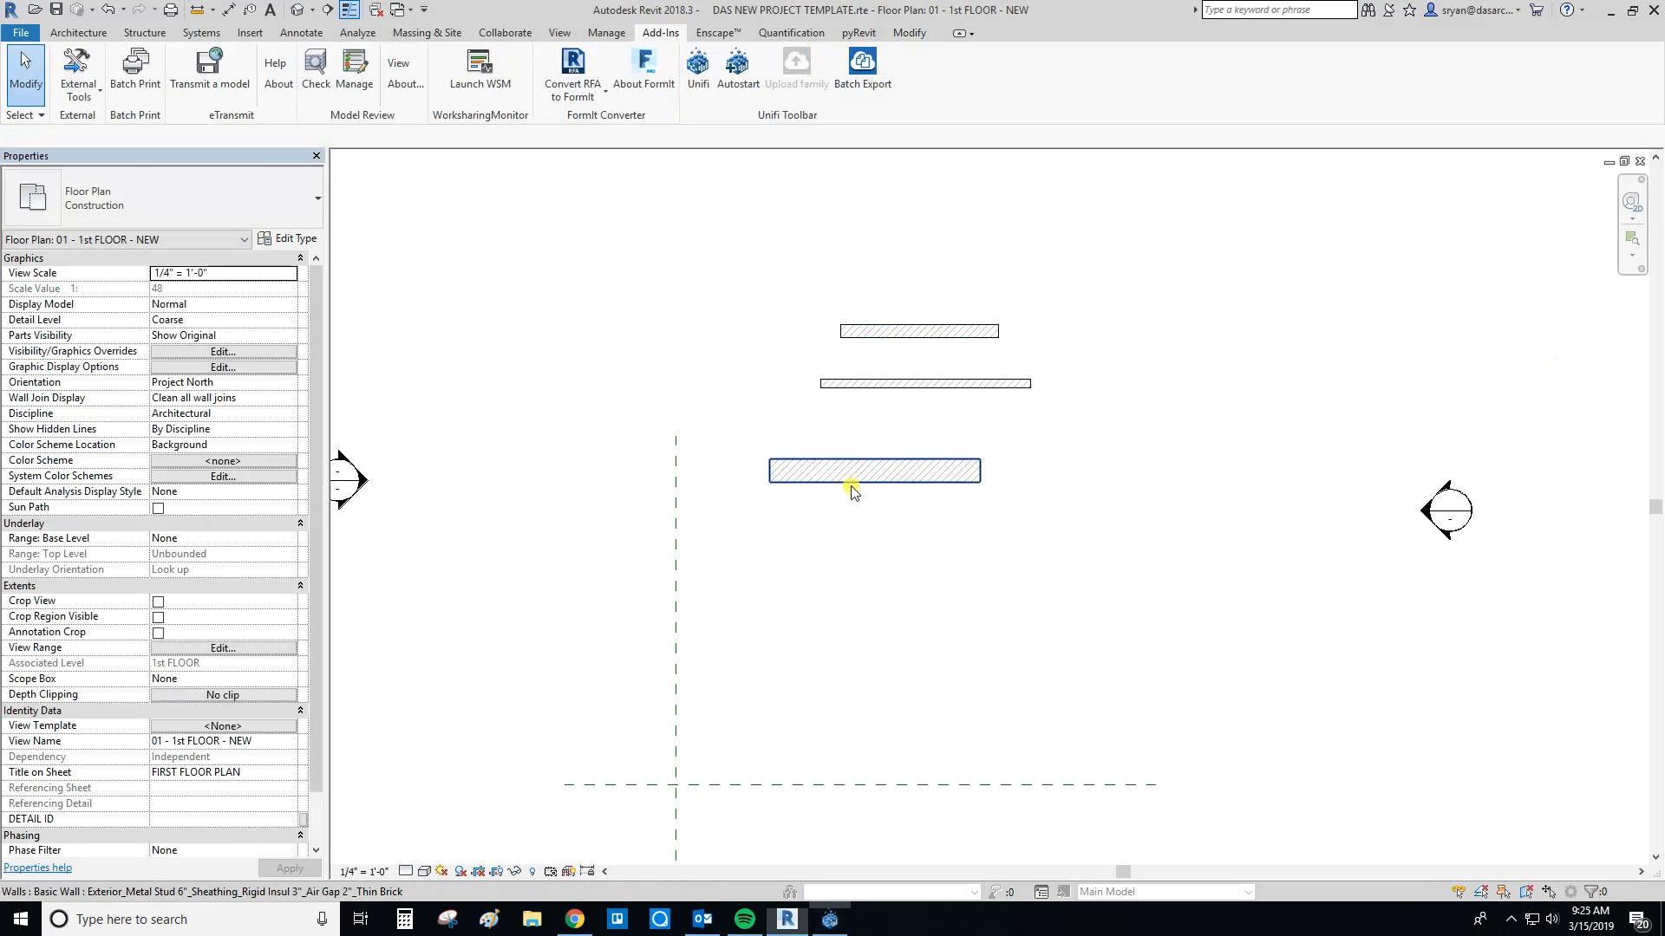
Step: Set the floor plan's detail level to Medium
left_click(406, 872)
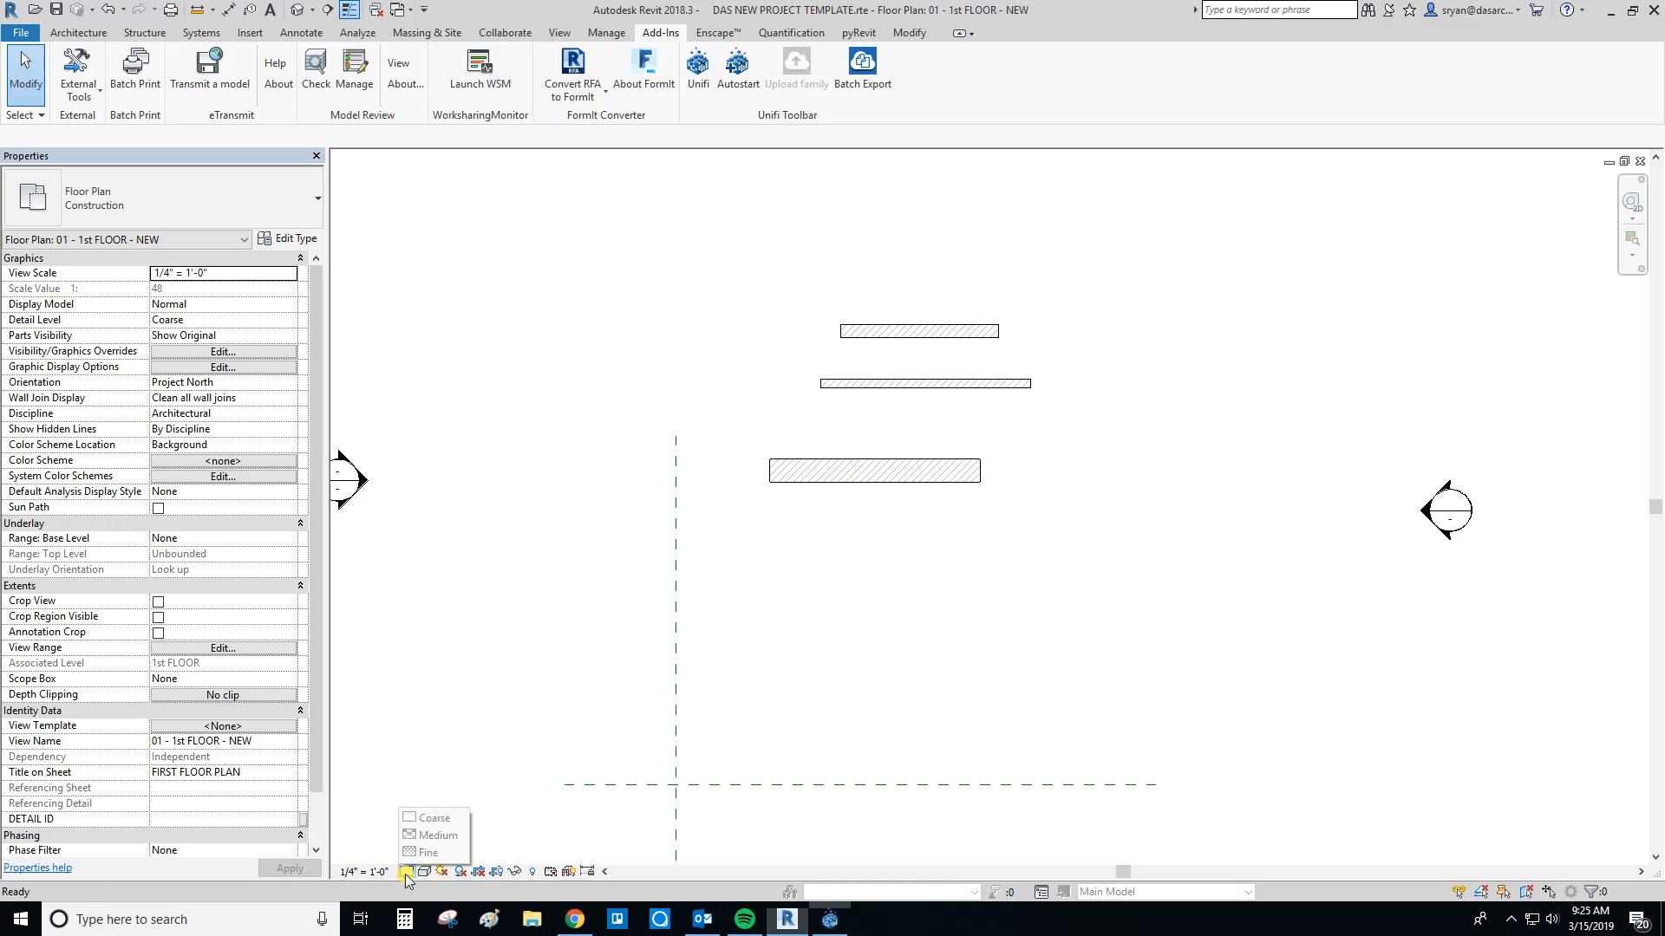
left_click(436, 837)
scroll(921, 419, "up", 2)
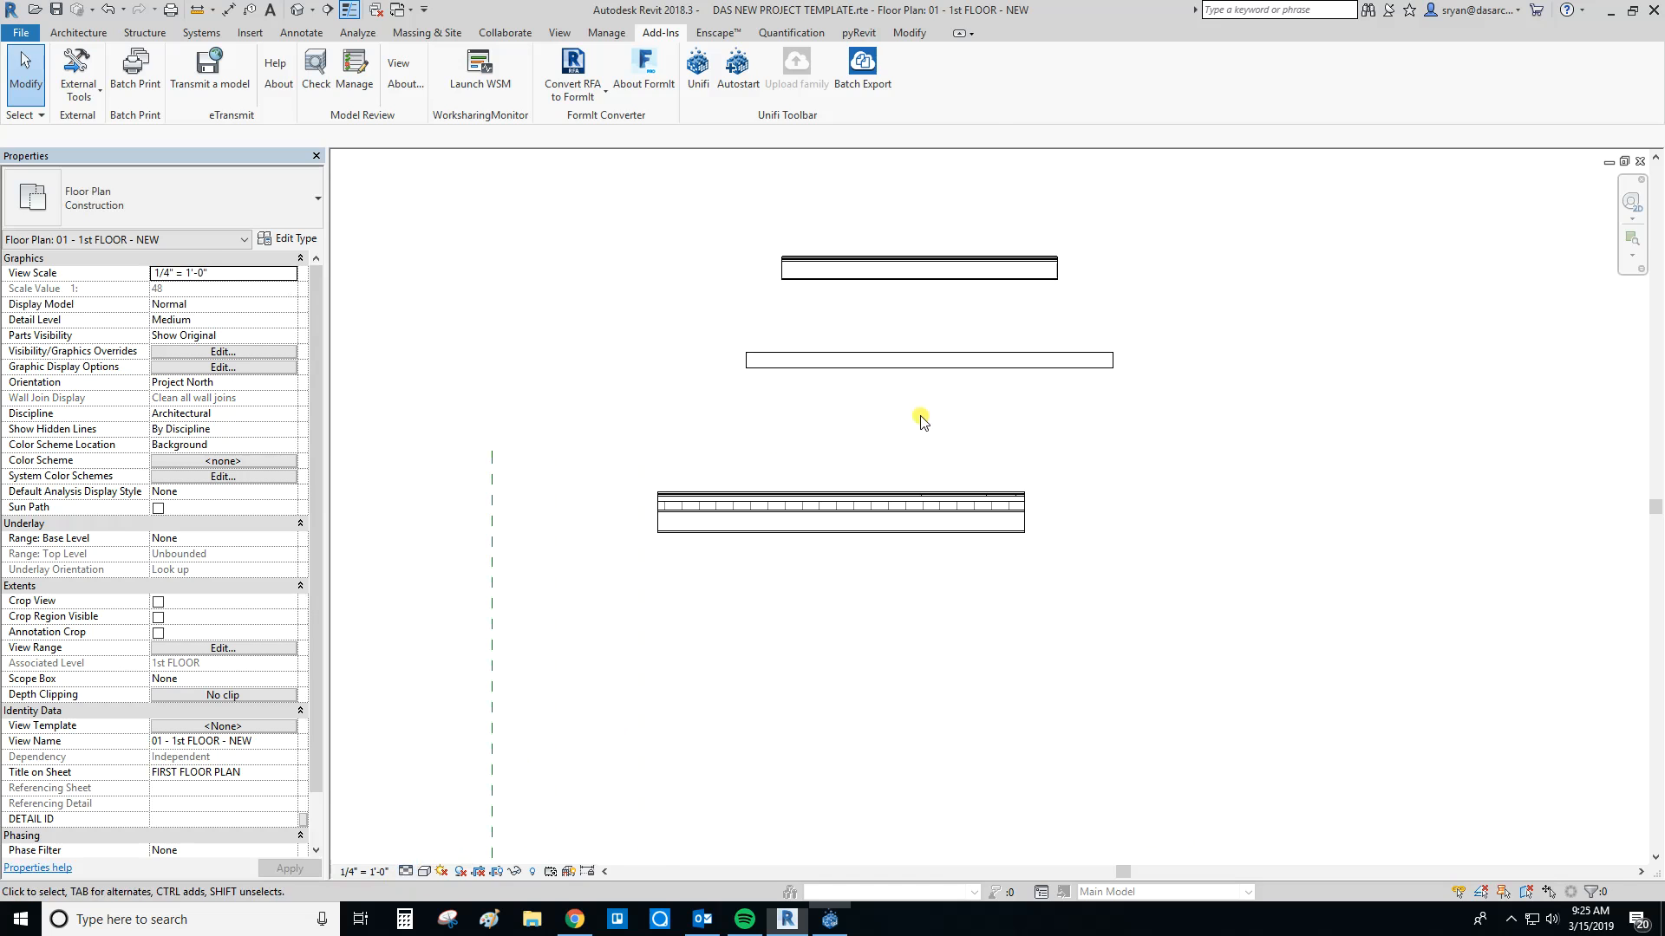
Step: Move the Generic 5" wall toward the metal stud brick wall, about 3'-2" below the wood stud wall, and deselect it
left_click(903, 360)
left_click_drag(904, 360, 820, 408)
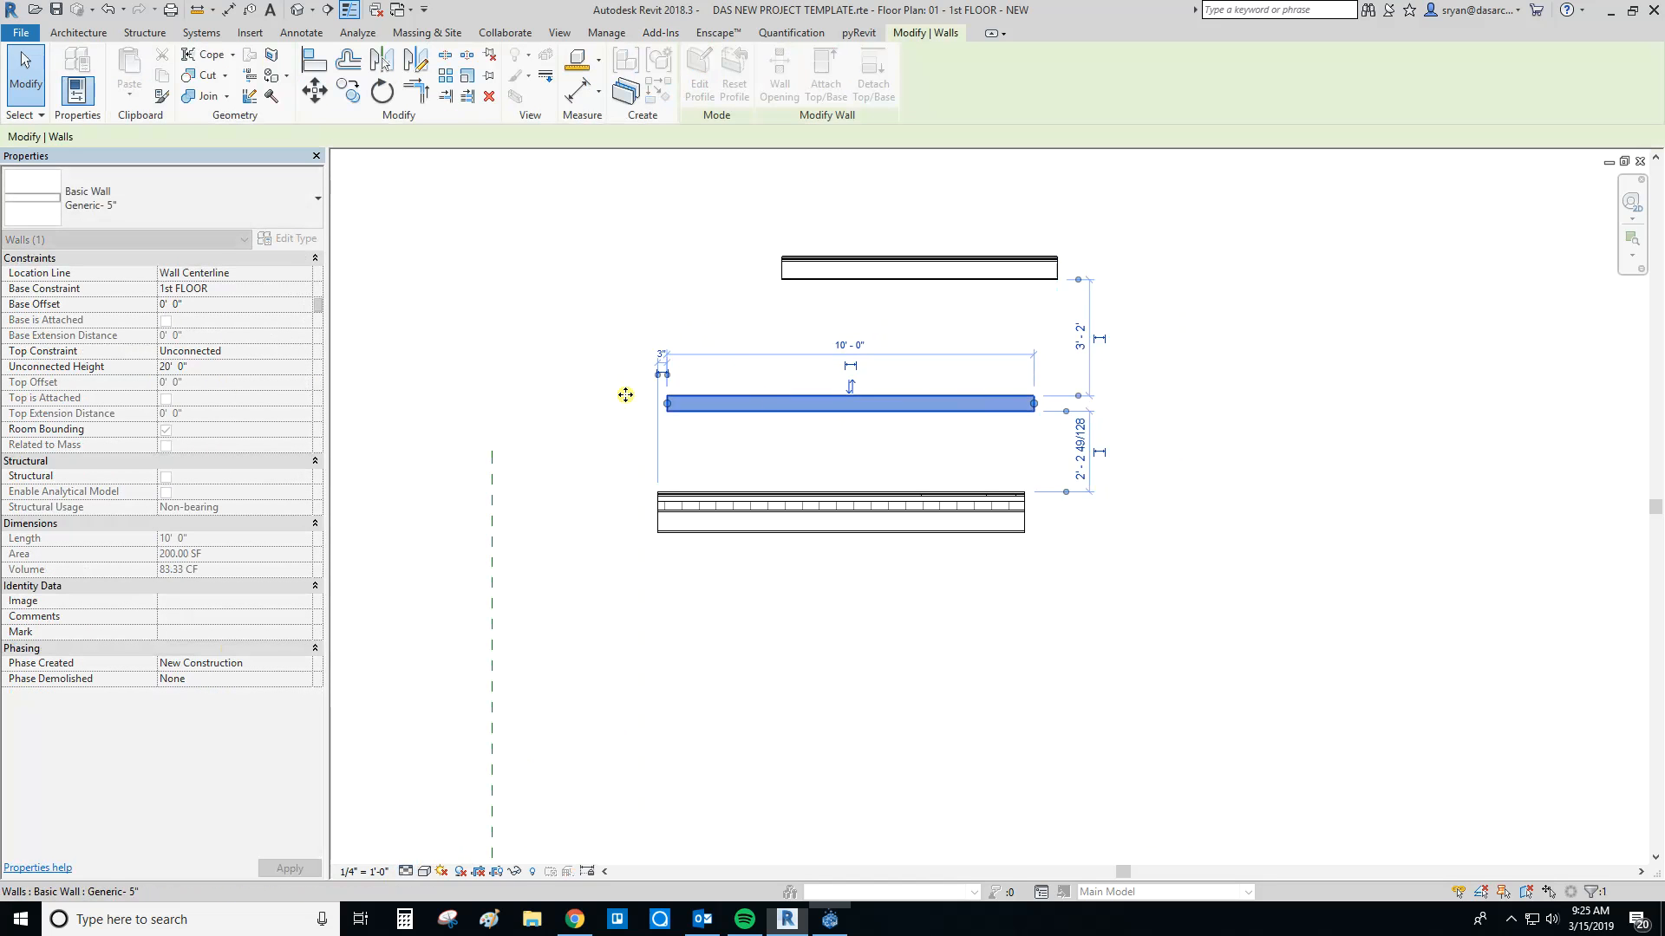
scroll(829, 513, "up", 2)
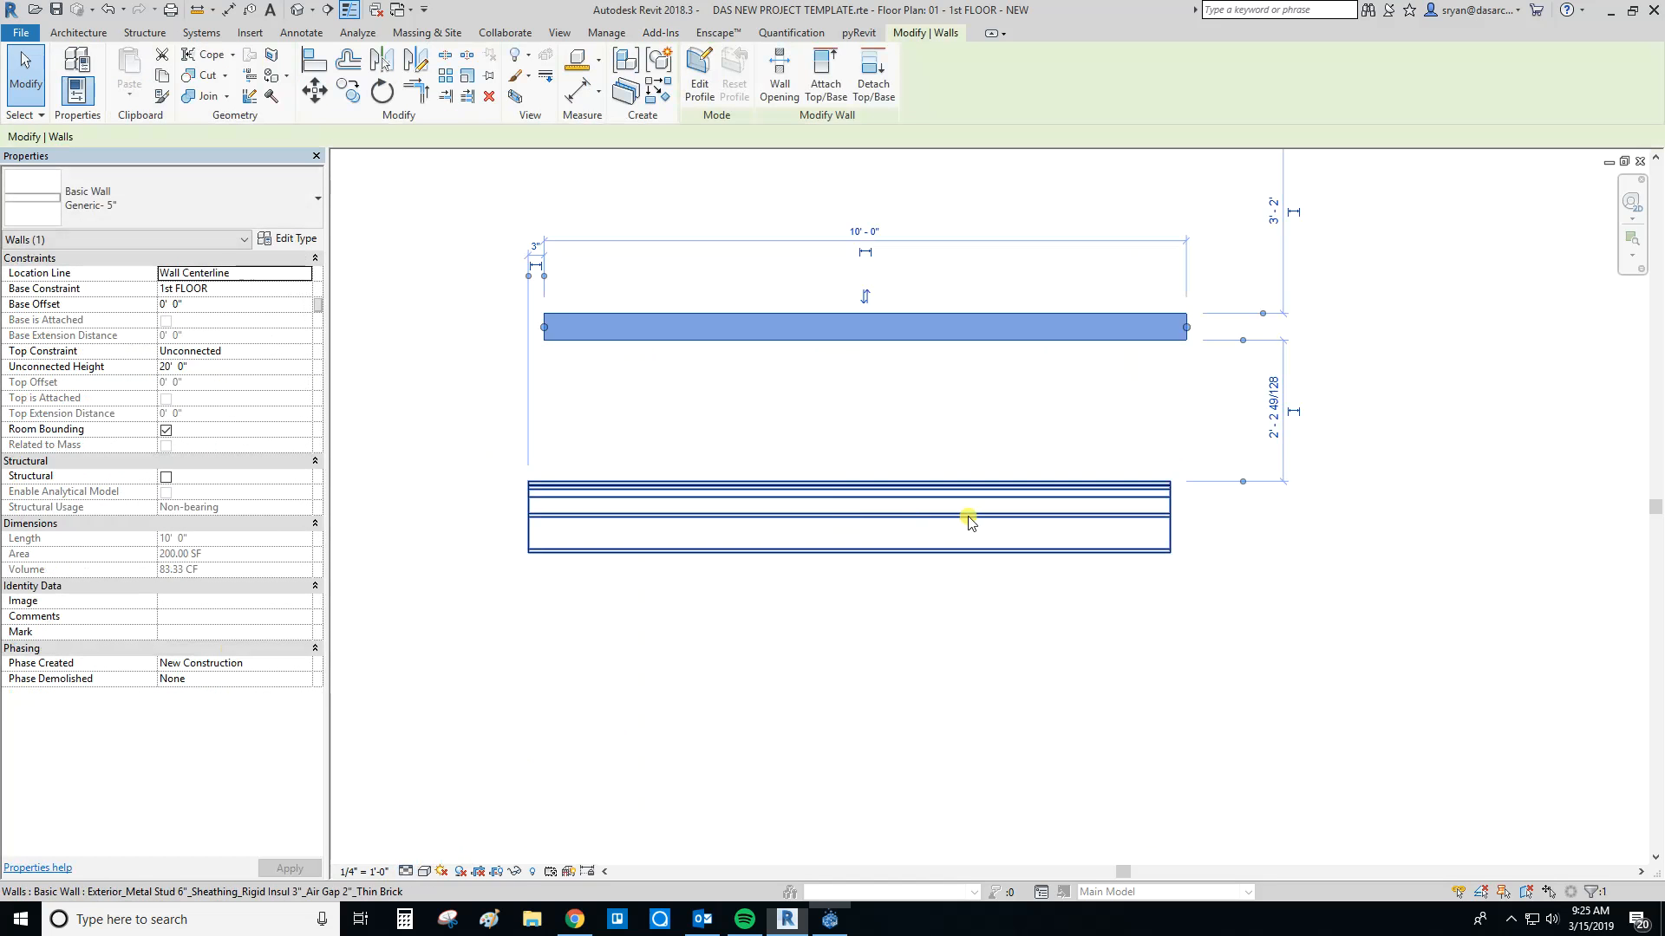
scroll(1026, 503, "down", 2)
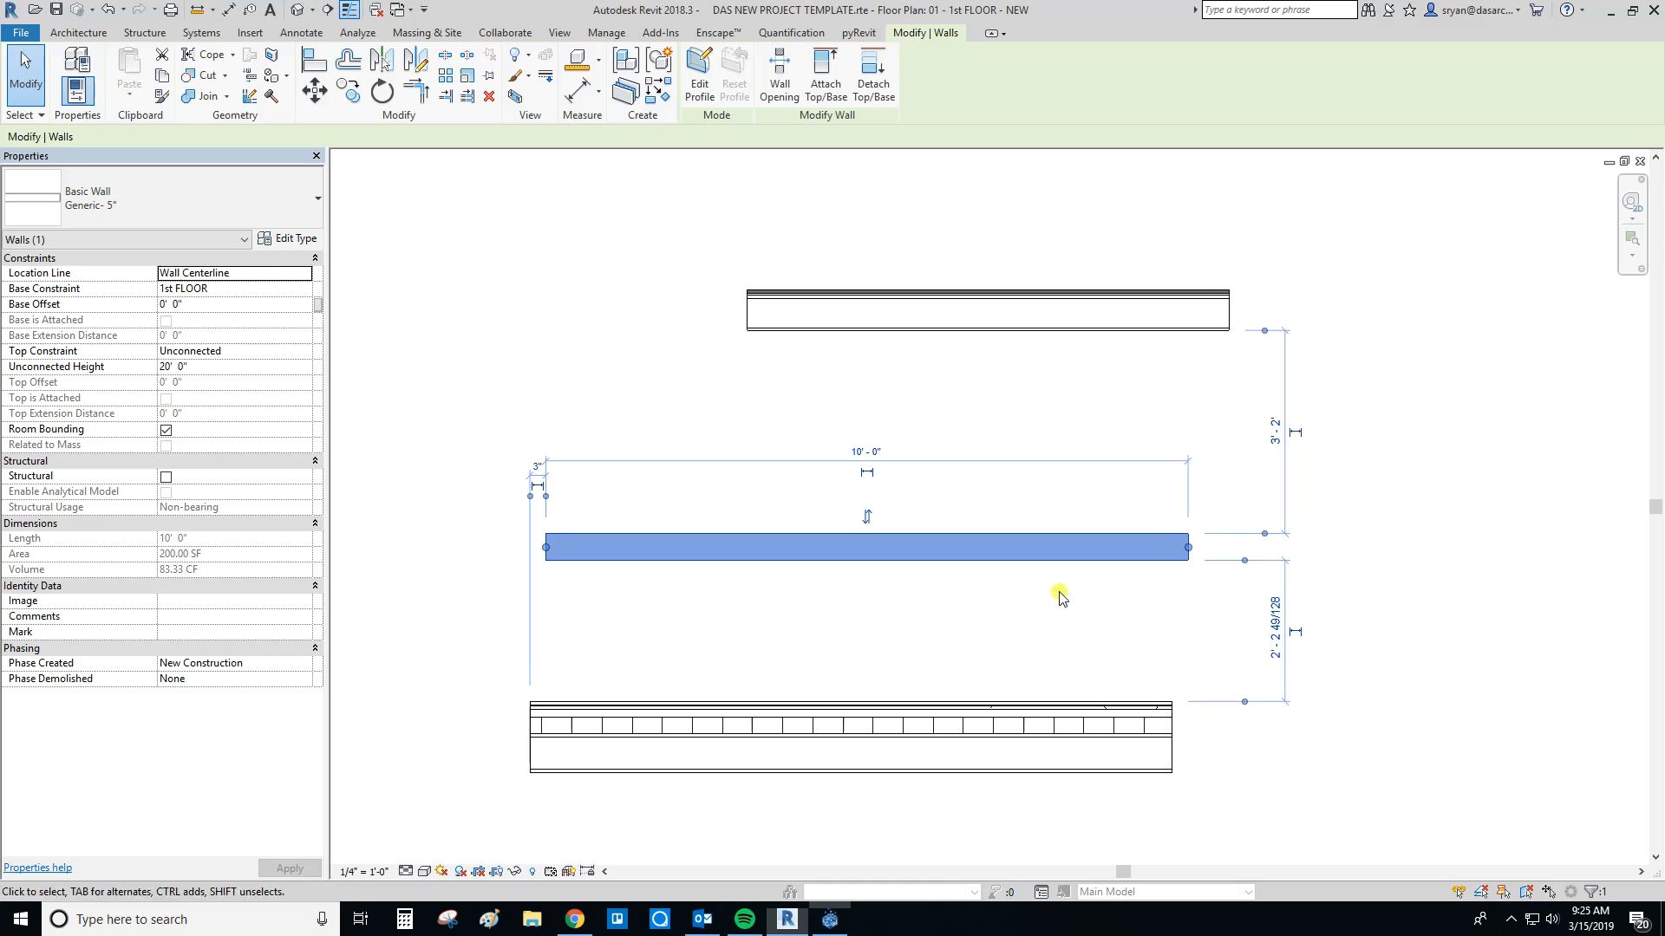
scroll(864, 546, "up", 2)
left_click(822, 666)
scroll(822, 666, "down", 4)
middle_click_drag(854, 761, 876, 696)
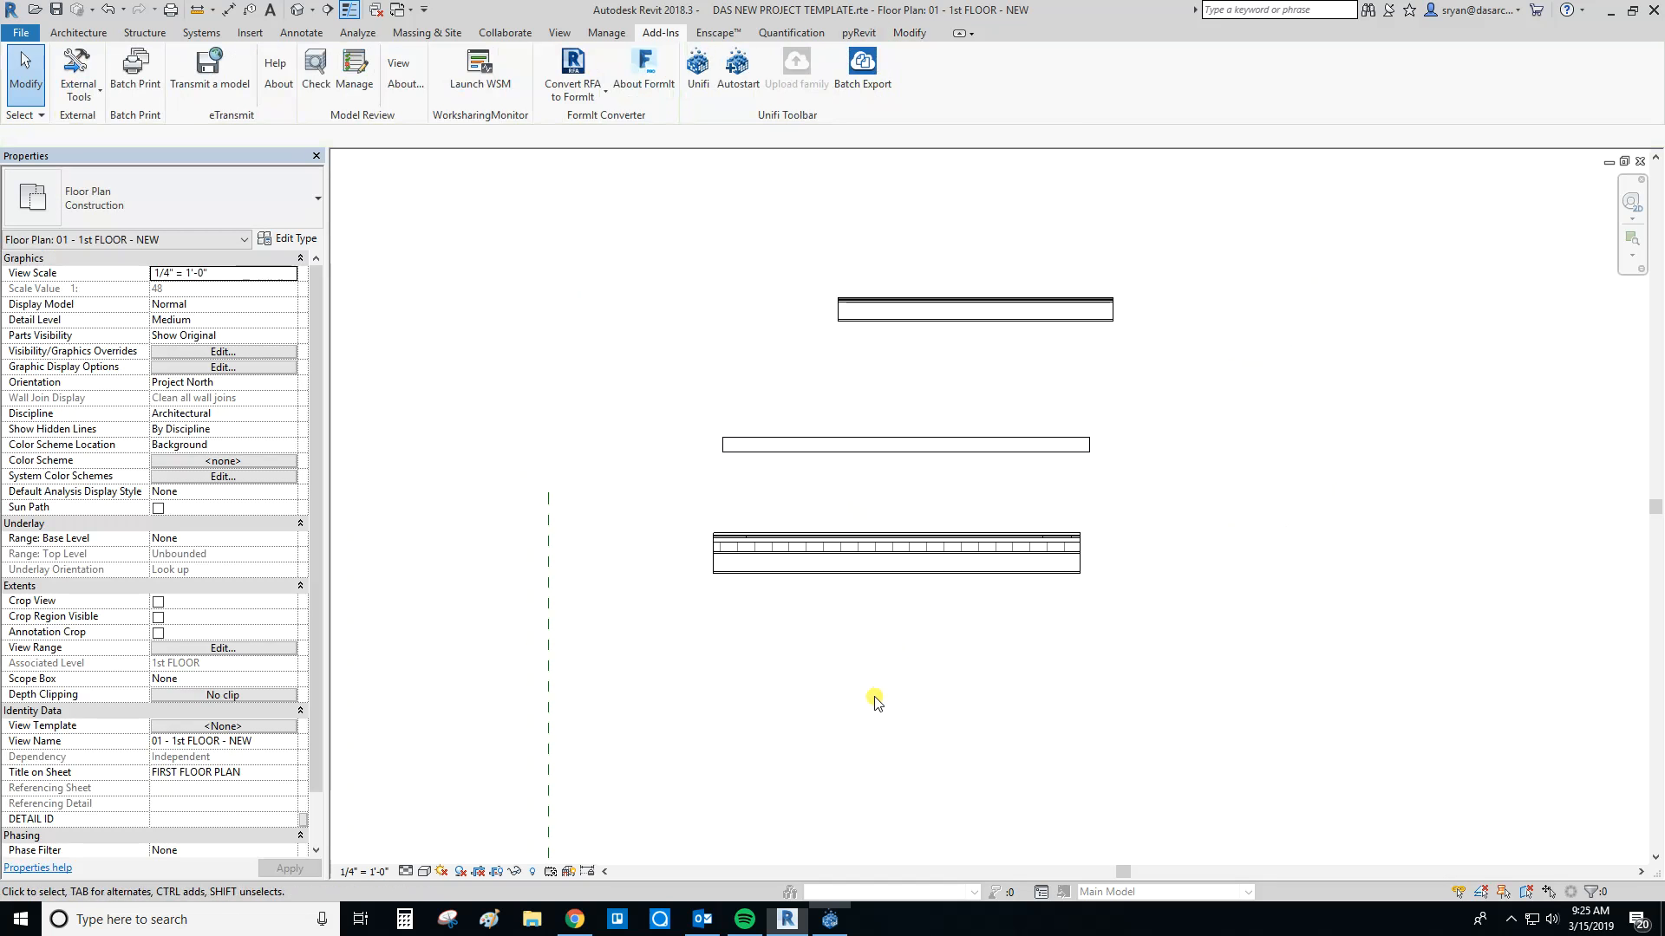
Step: Switch to Unifi, leave the DAS Systems Library and open the ADSK OOTB - US Imperial channel
left_click(830, 919)
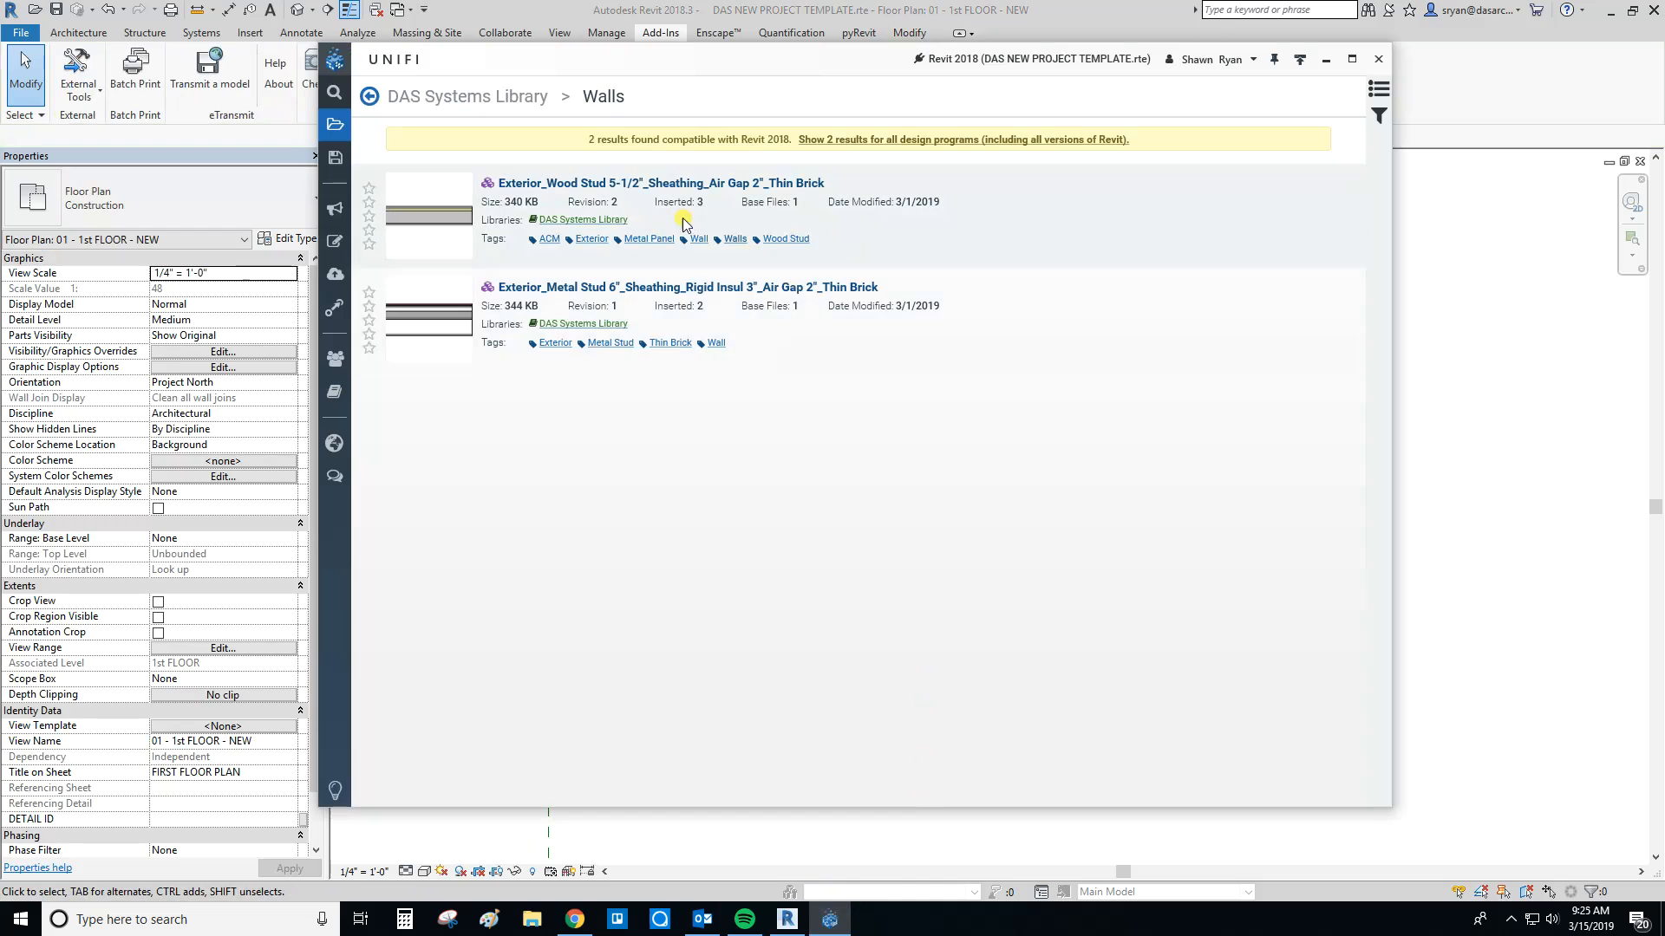
left_click(372, 96)
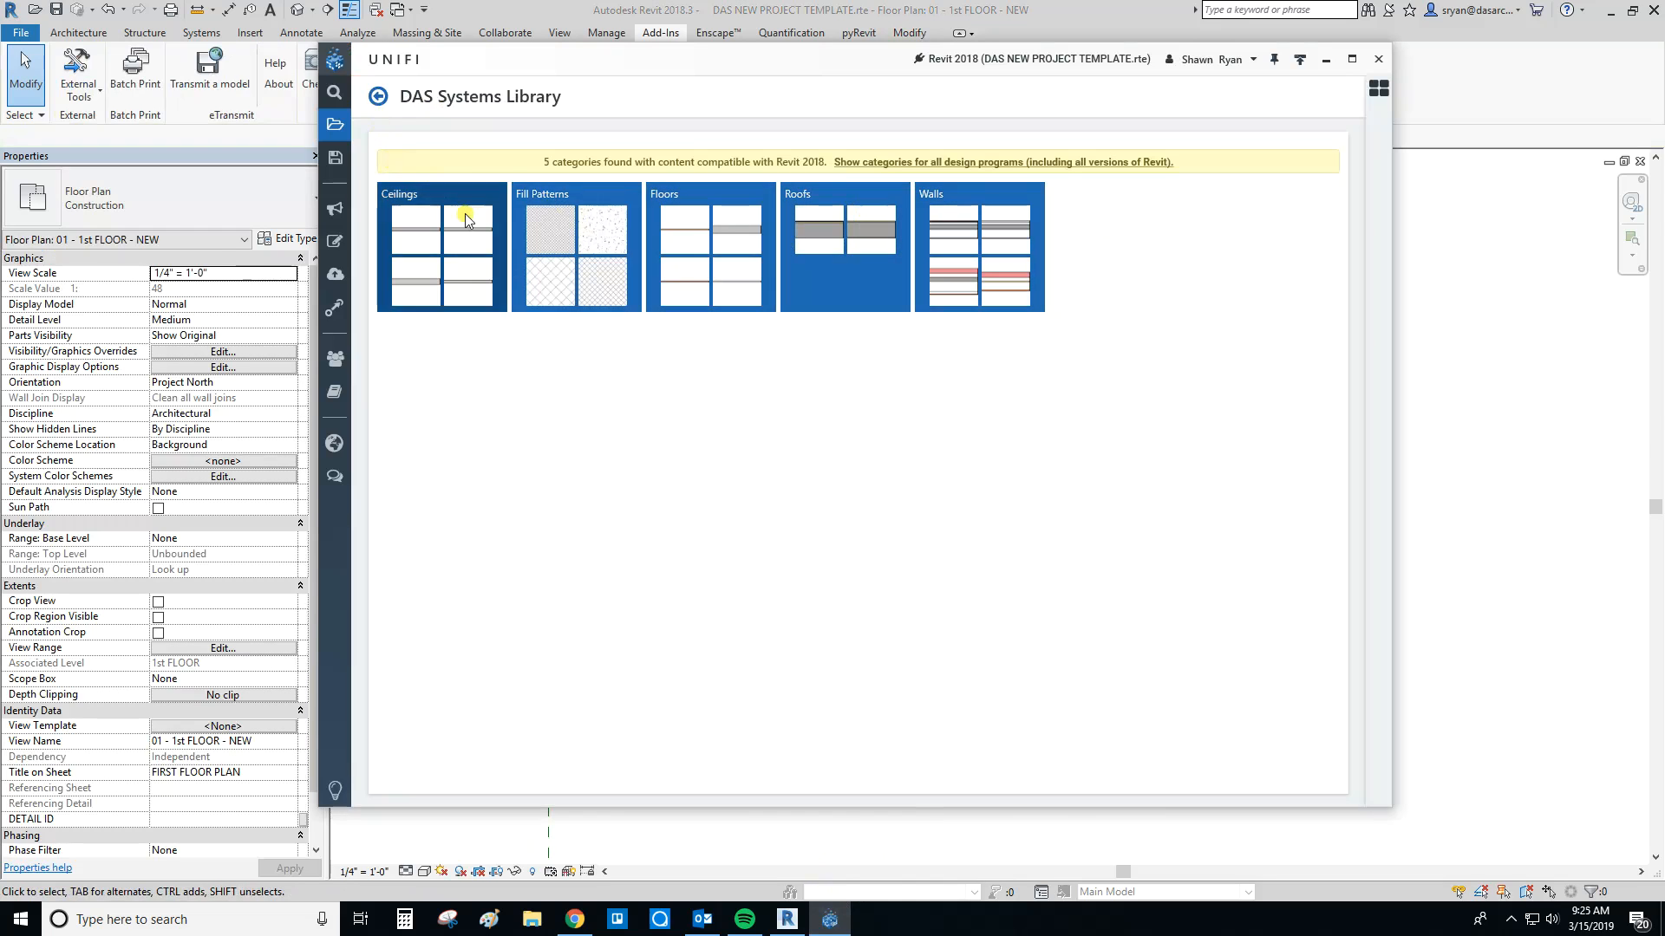
left_click(378, 96)
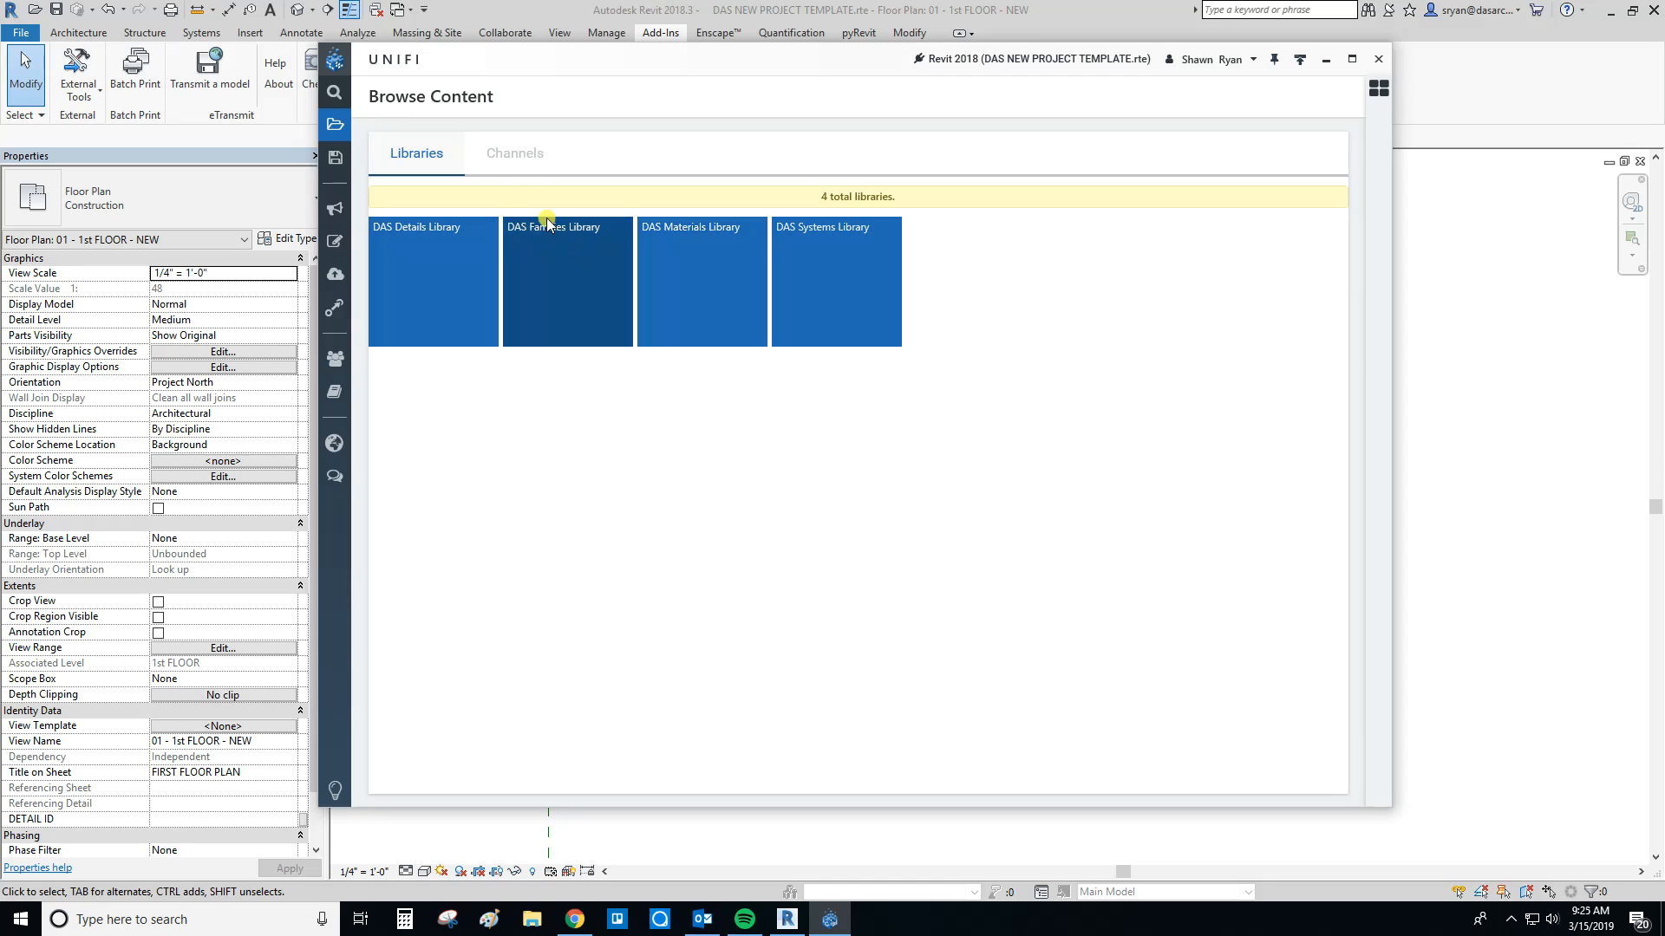
left_click(515, 156)
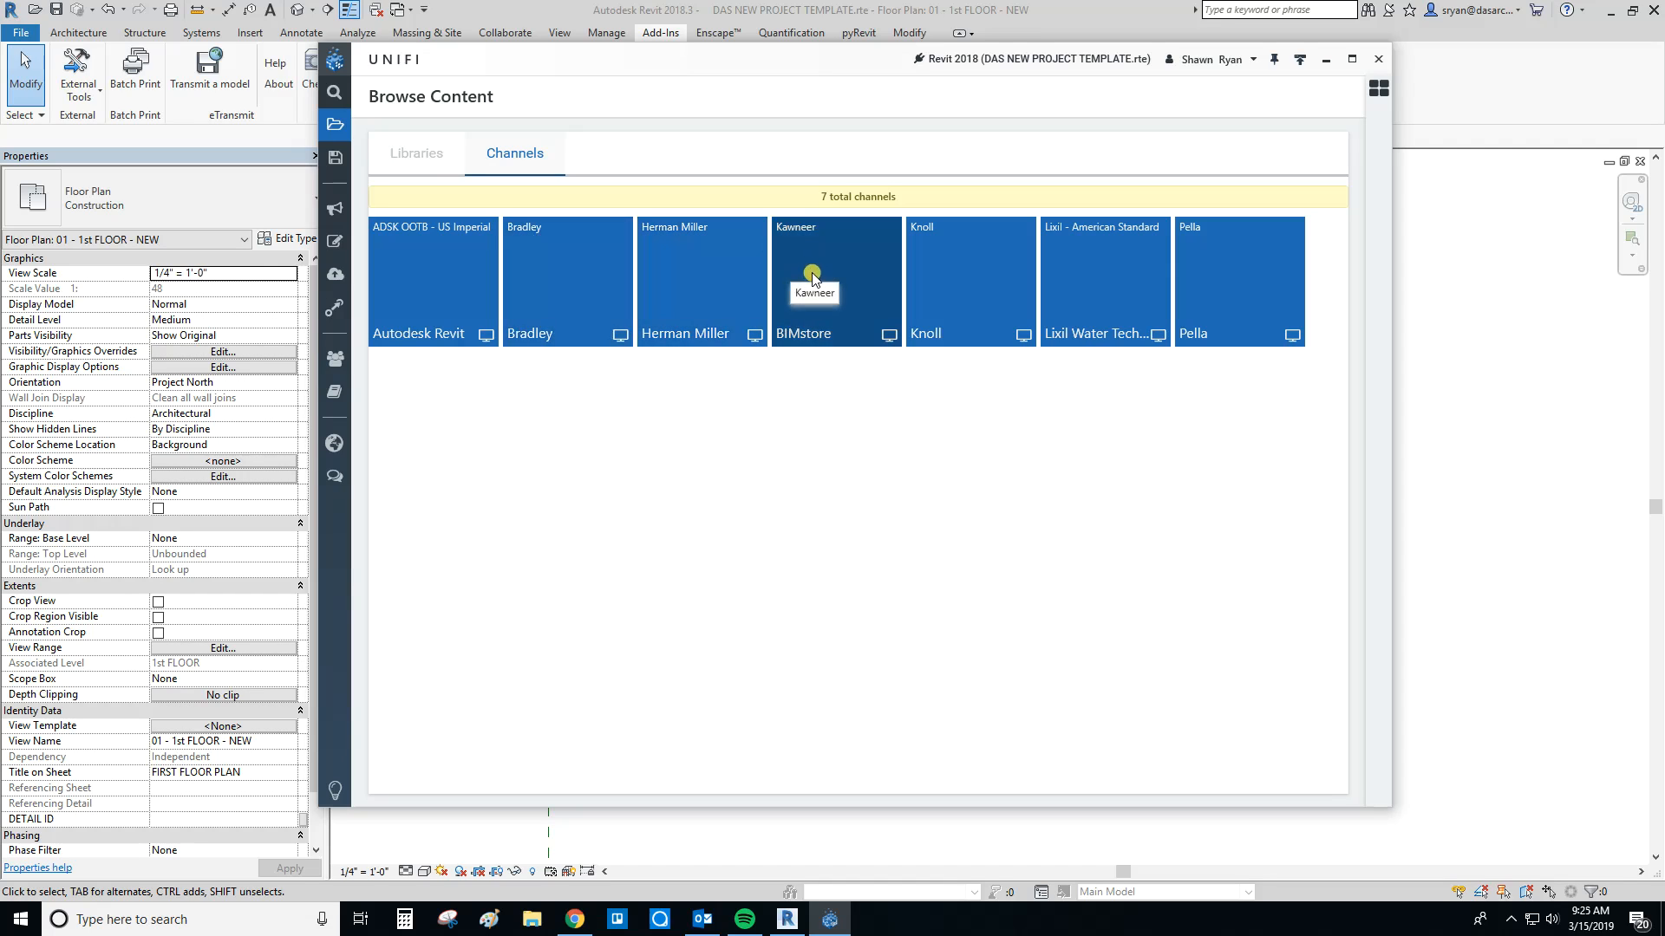
left_click(429, 251)
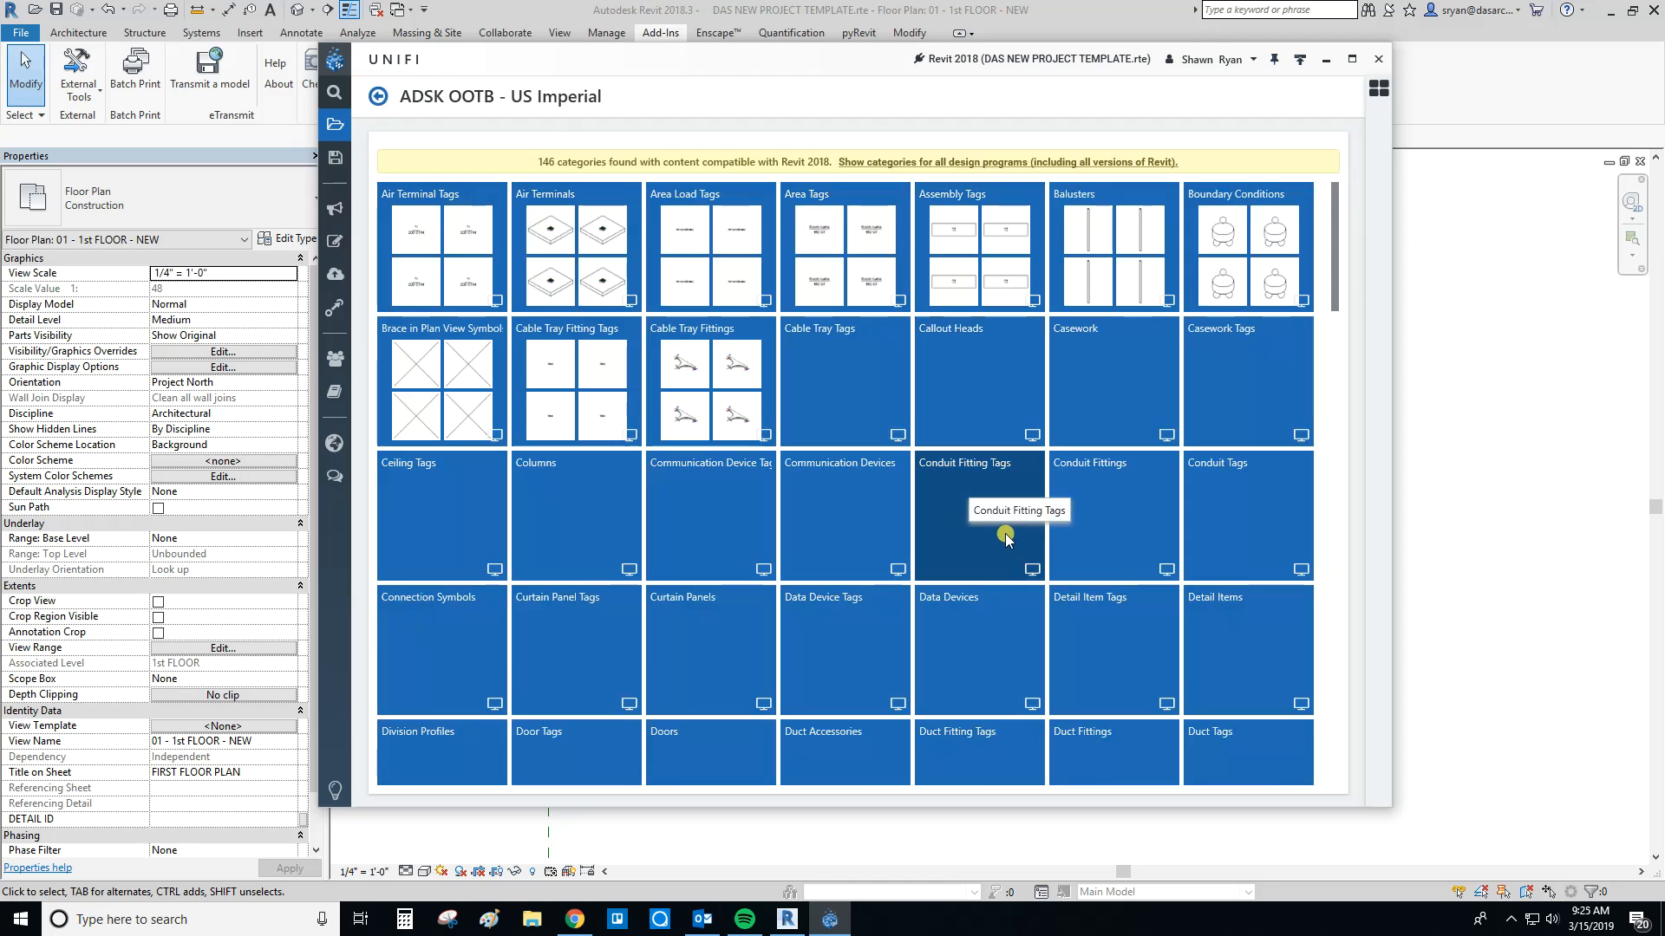
Step: Look through the content categories of the ADSK OOTB - US Imperial channel
scroll(1006, 537, "down", 3)
scroll(1006, 538, "down", 10)
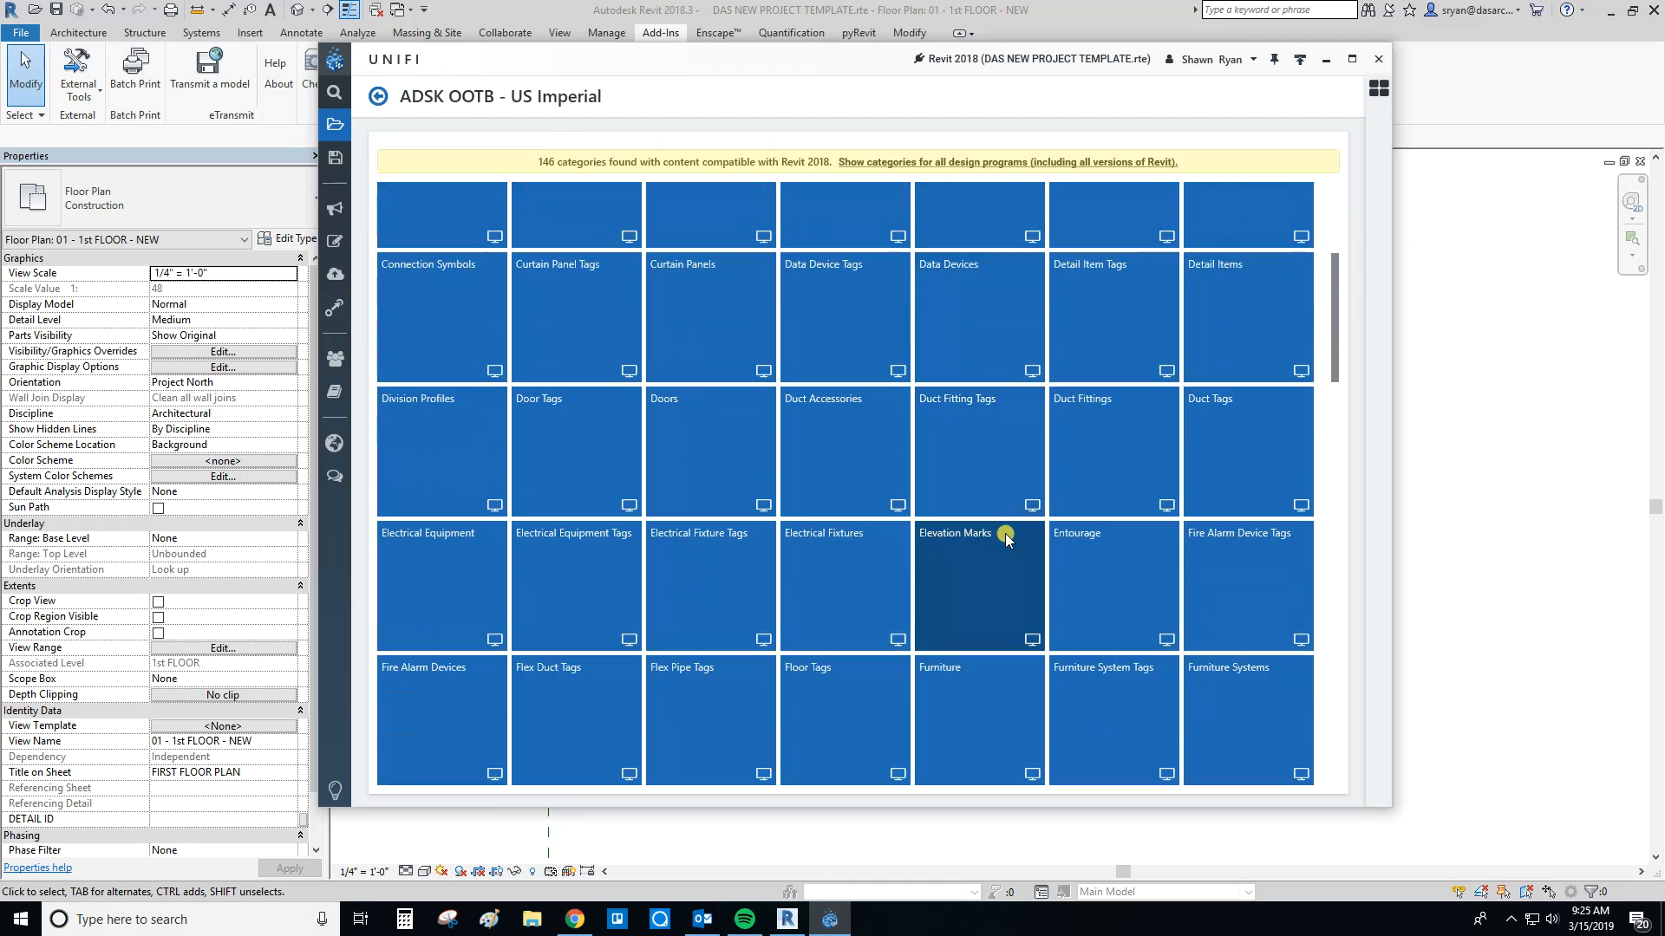
scroll(1005, 537, "down", 4)
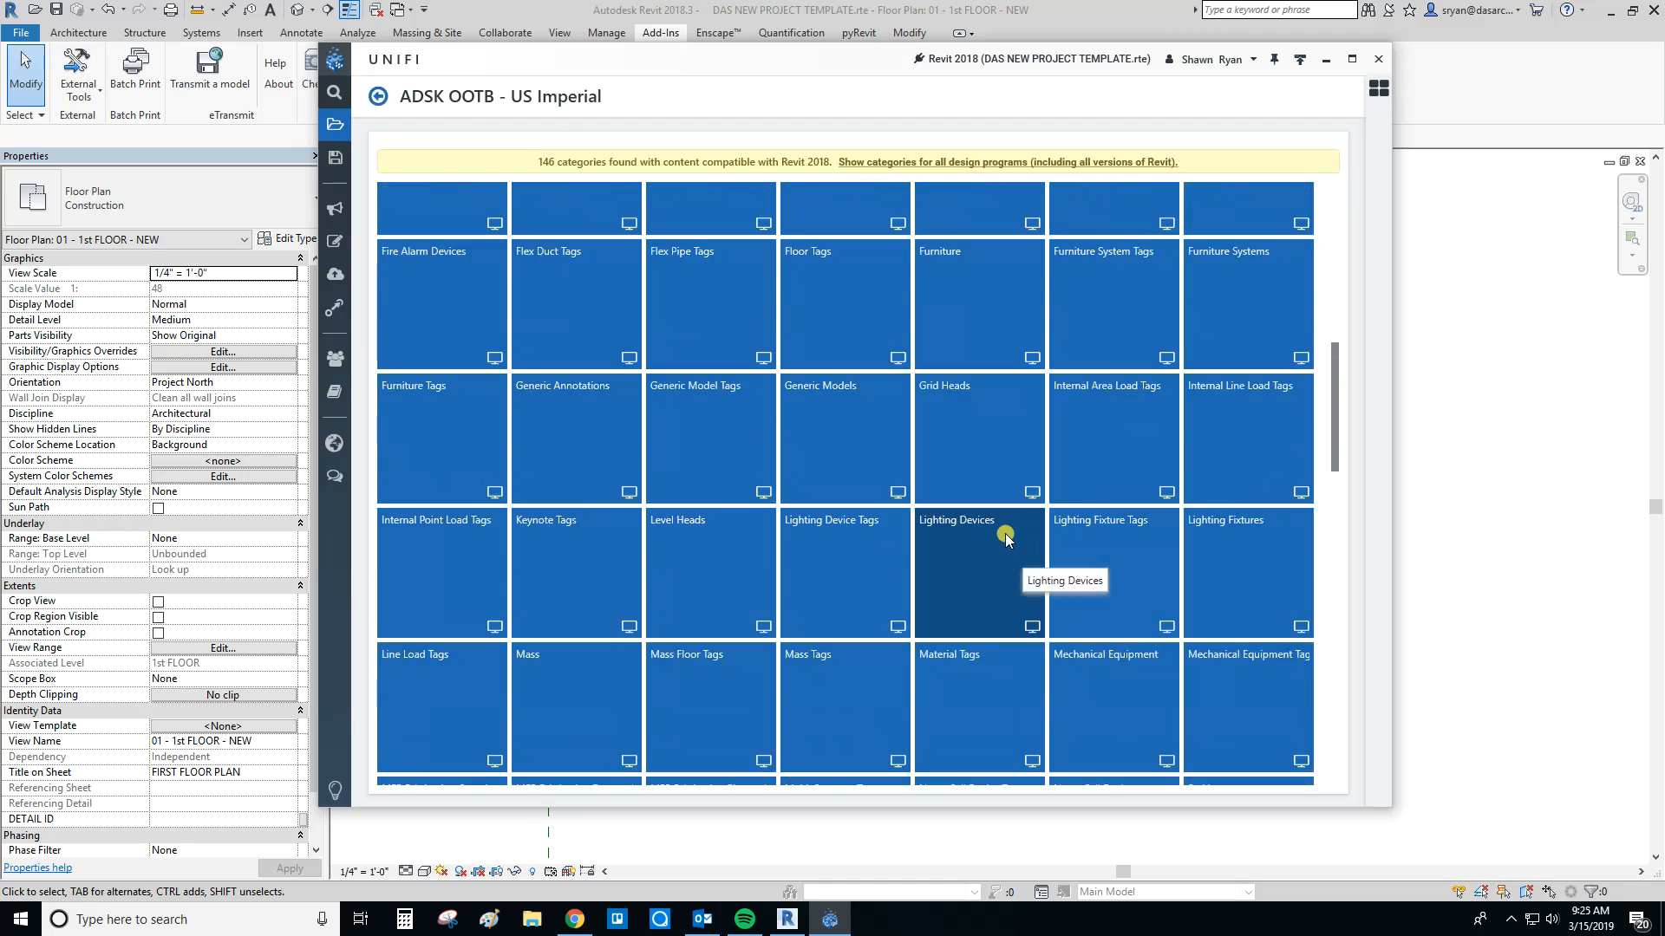
scroll(1005, 537, "up", 1)
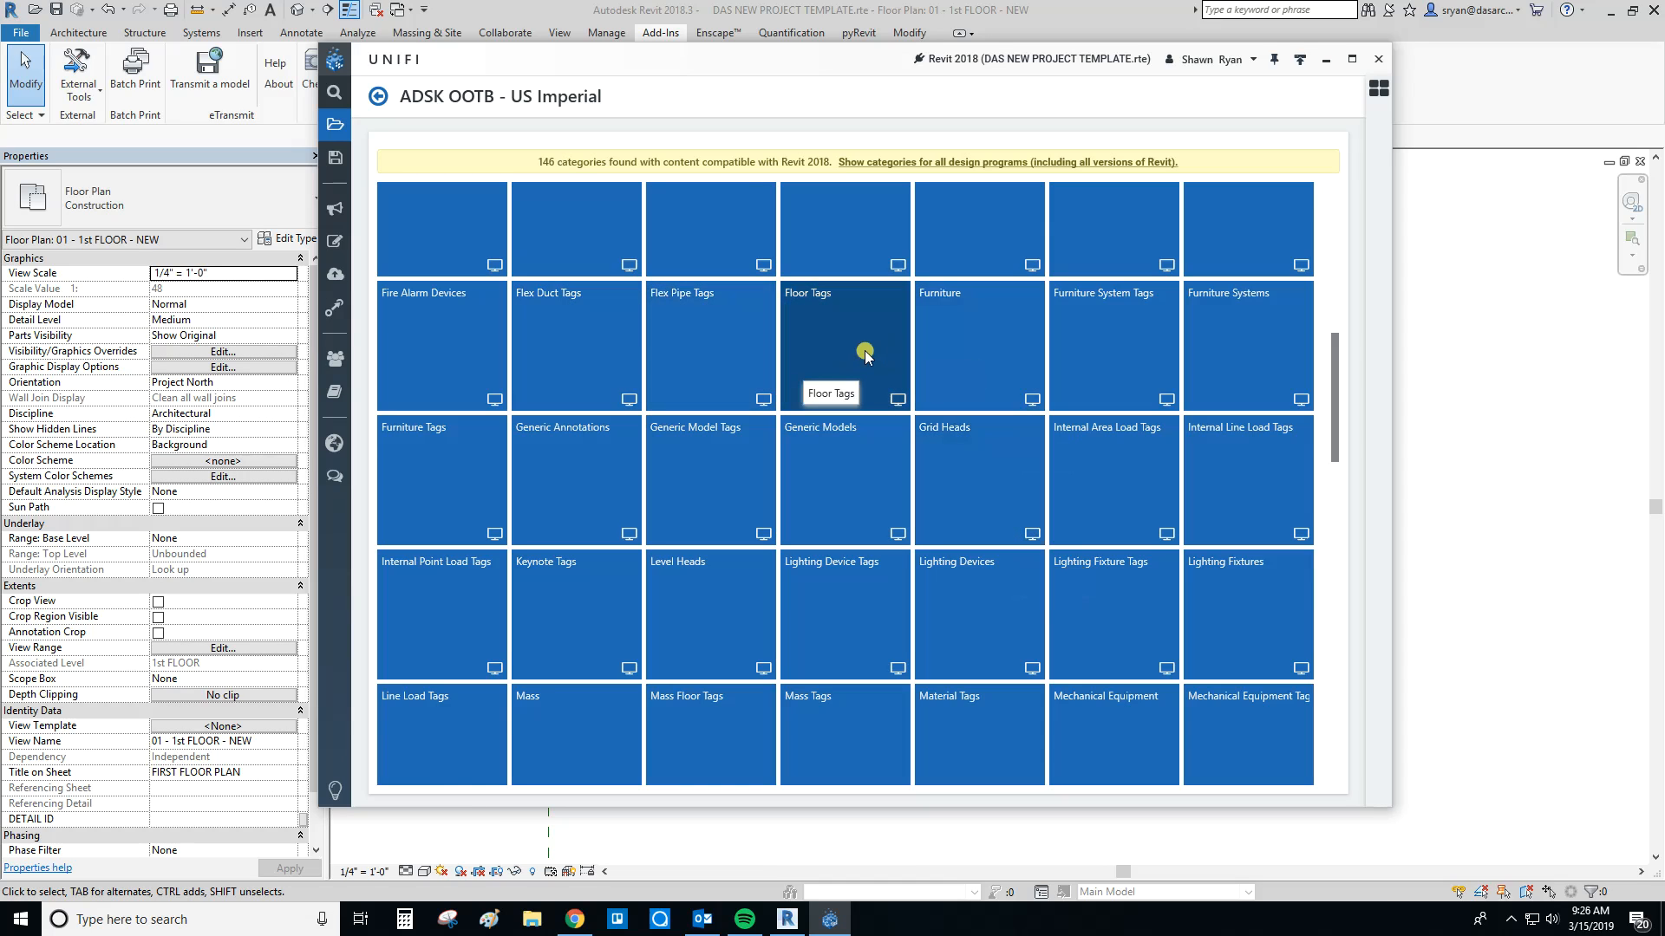
scroll(865, 356, "down", 3)
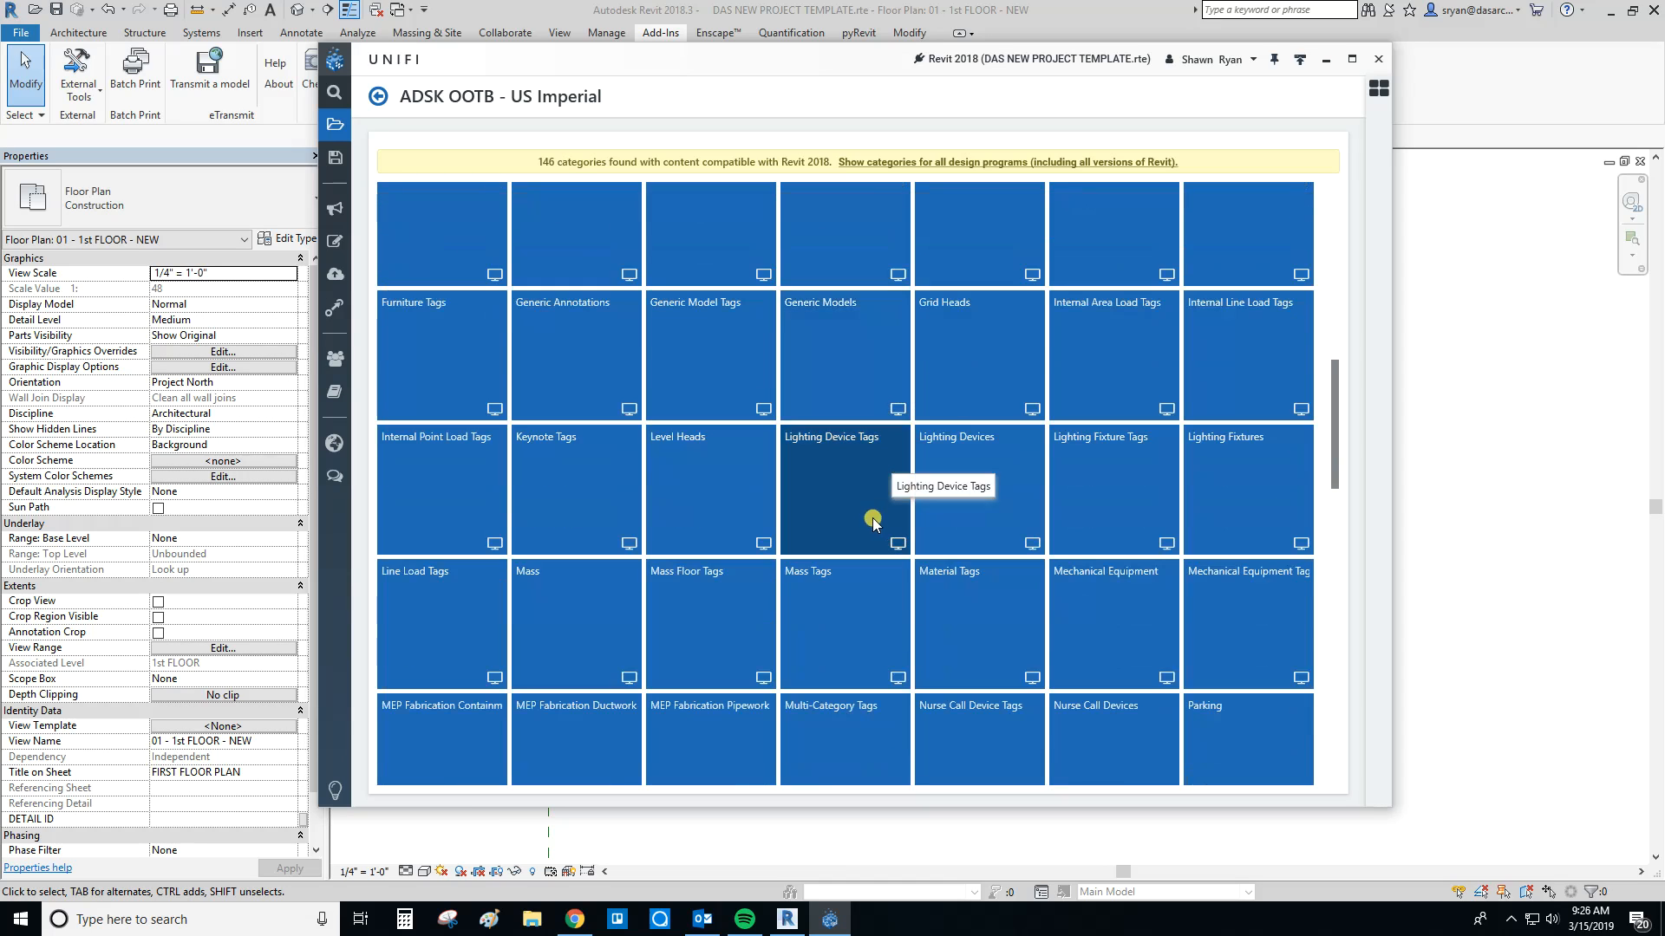
scroll(872, 521, "down", 3)
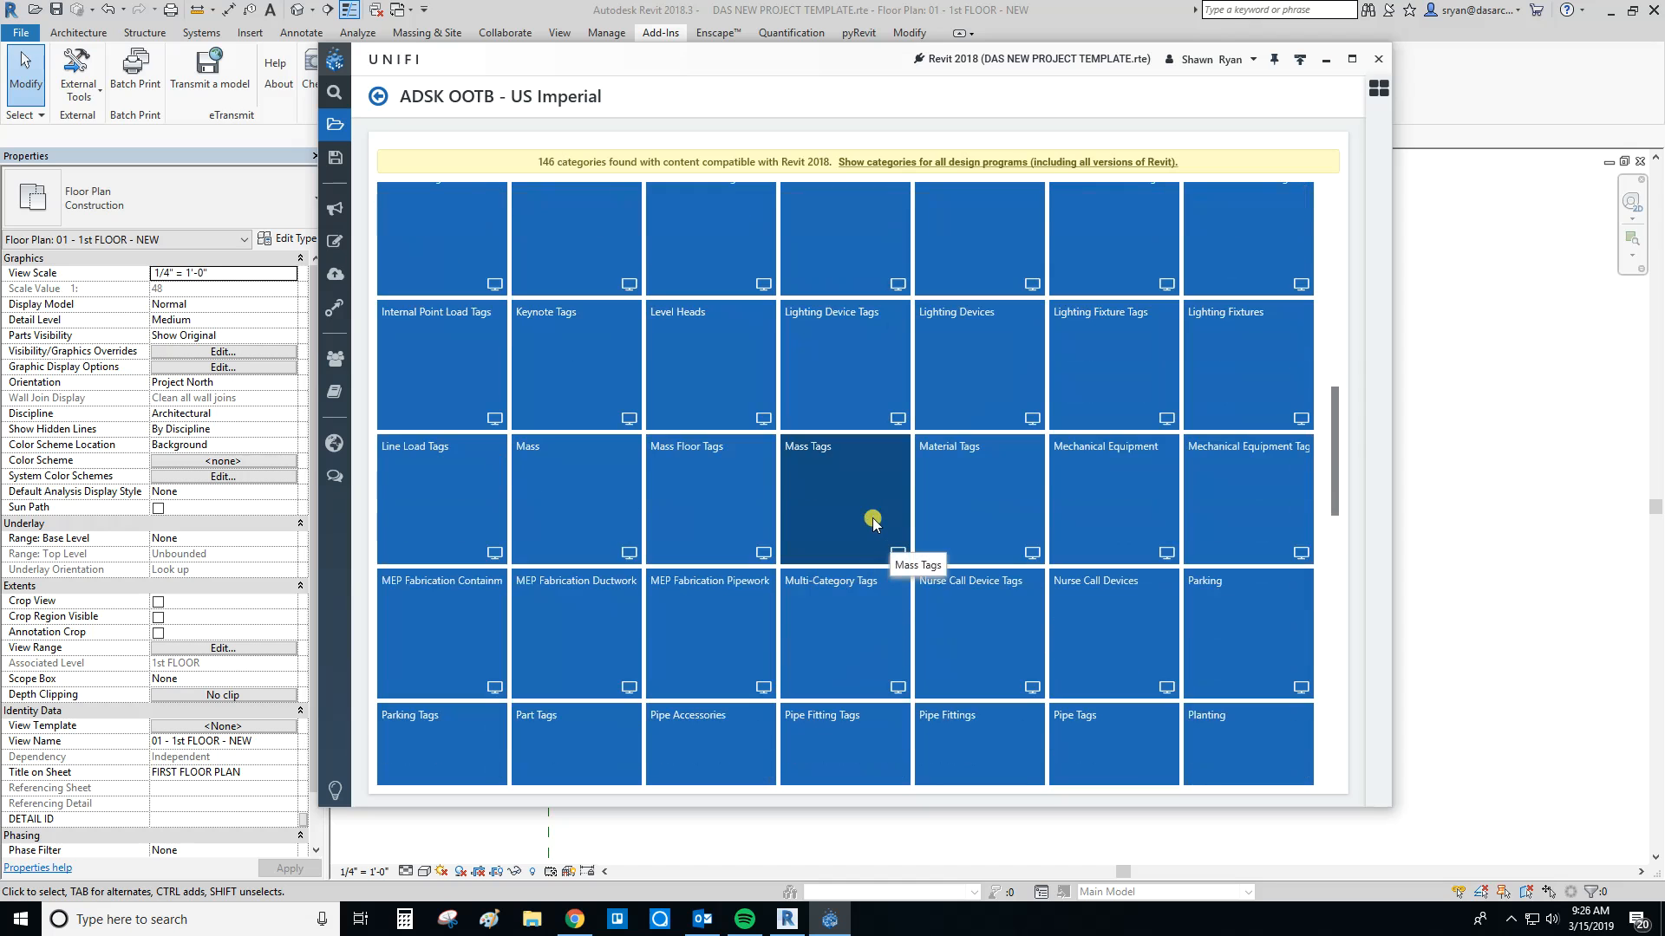
scroll(872, 521, "down", 3)
scroll(873, 521, "up", 8)
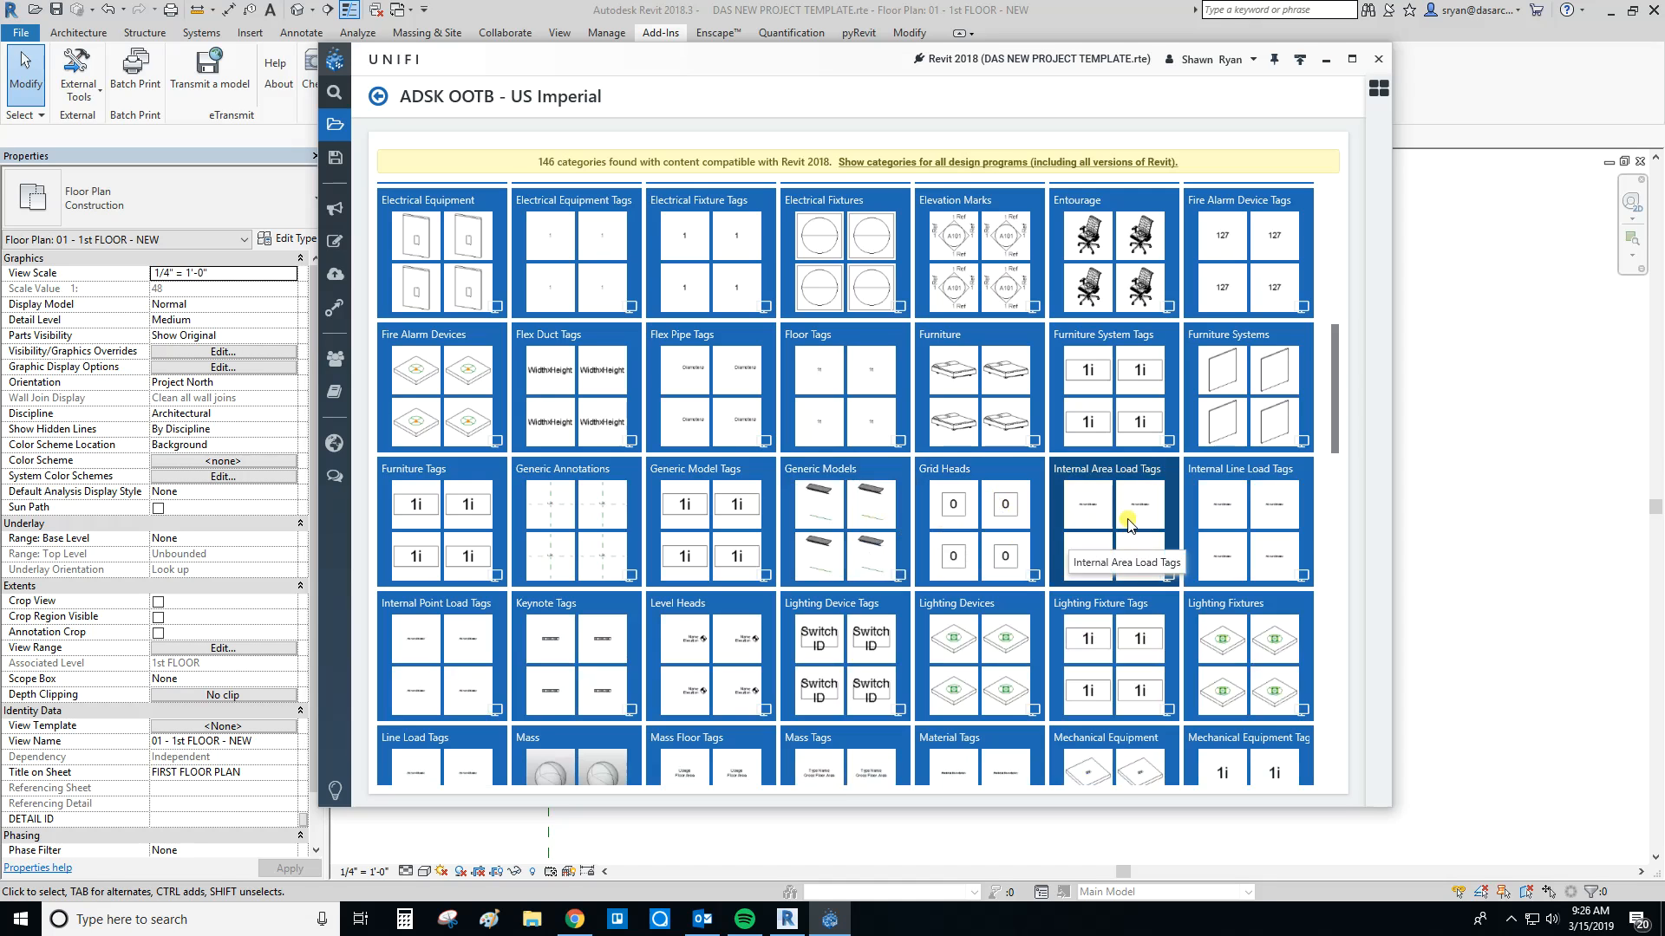
scroll(793, 531, "up", 3)
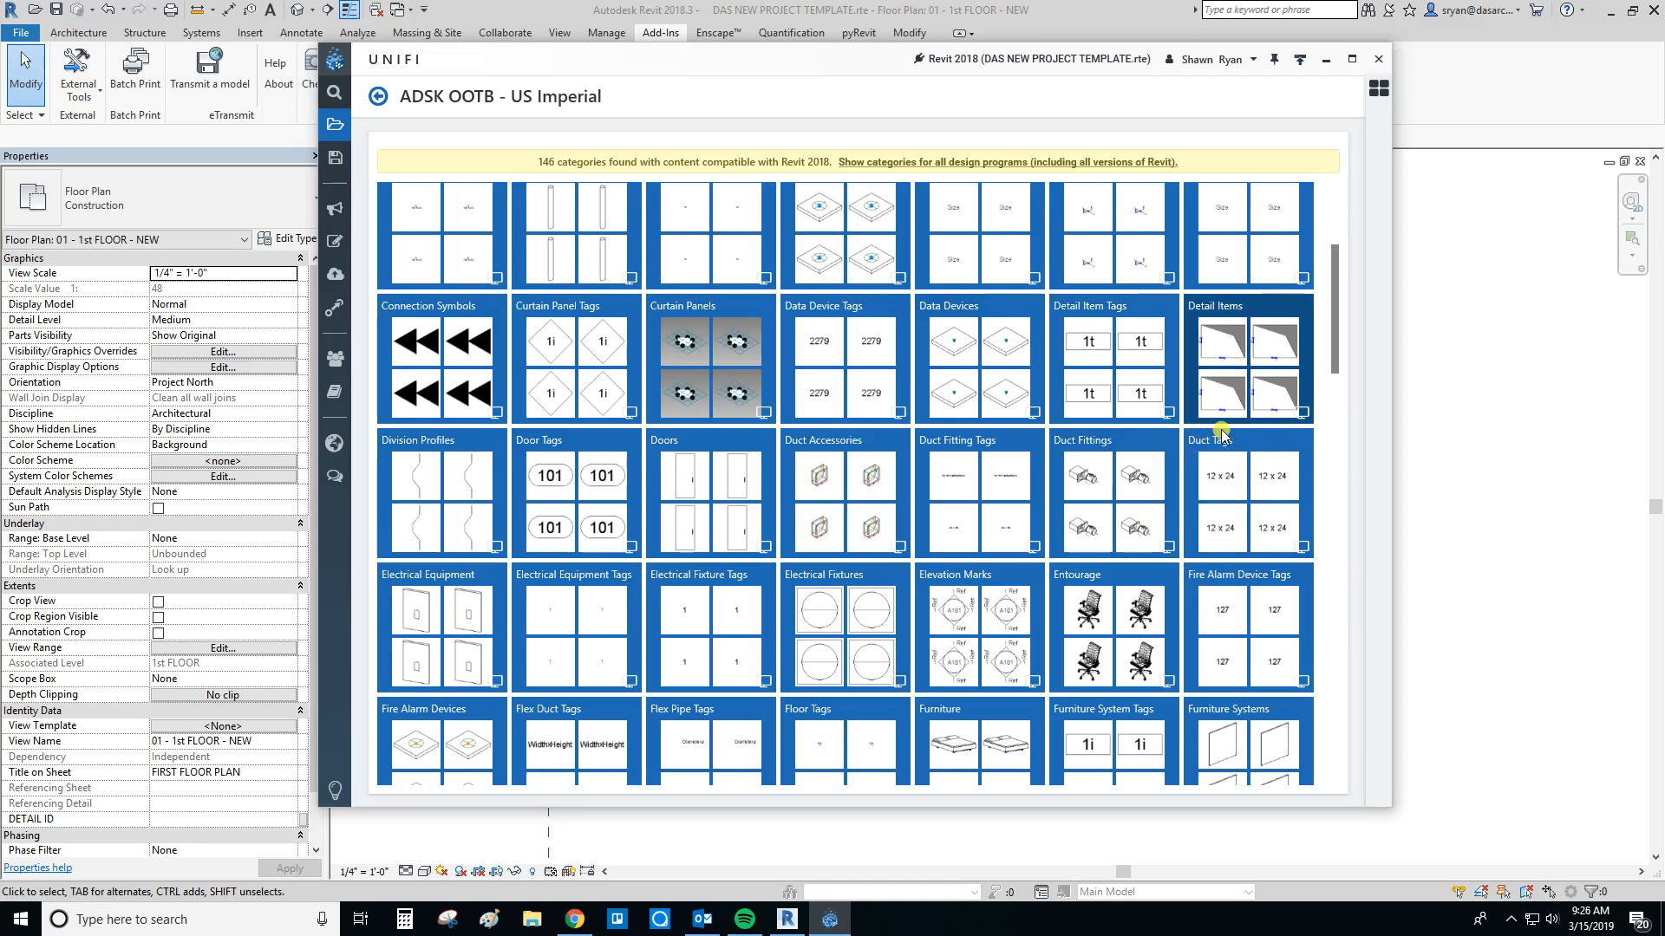
Step: Open the Detail Items category, browse its contents and filter them by the name "stud"
left_click(1223, 309)
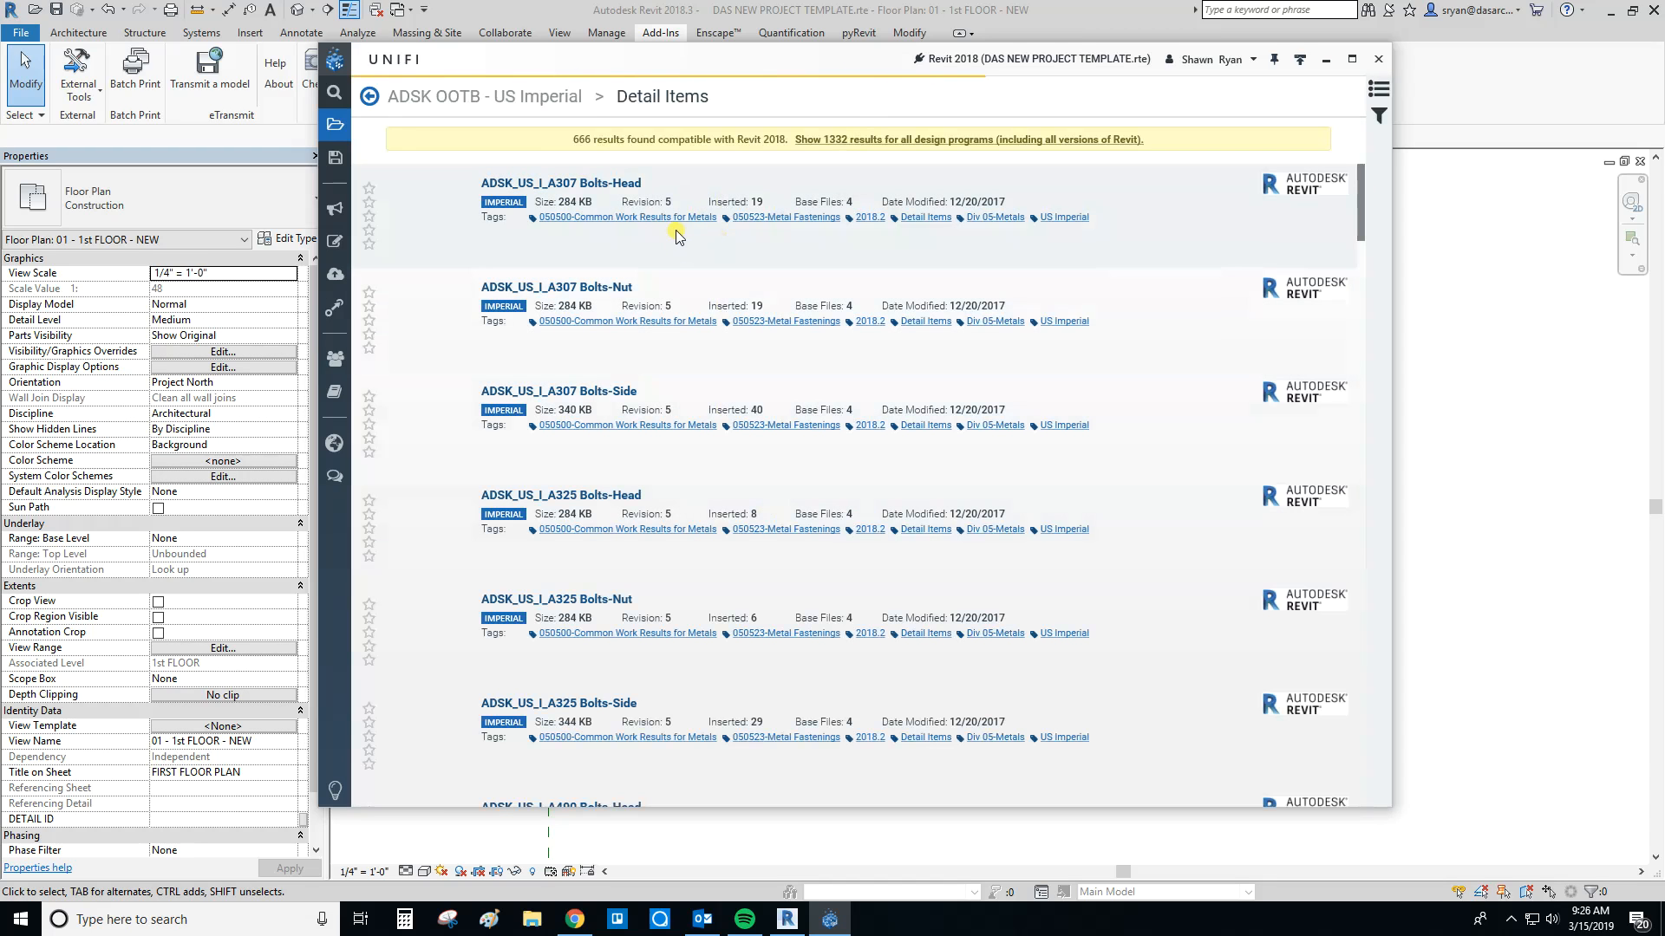
scroll(931, 241, "down", 9)
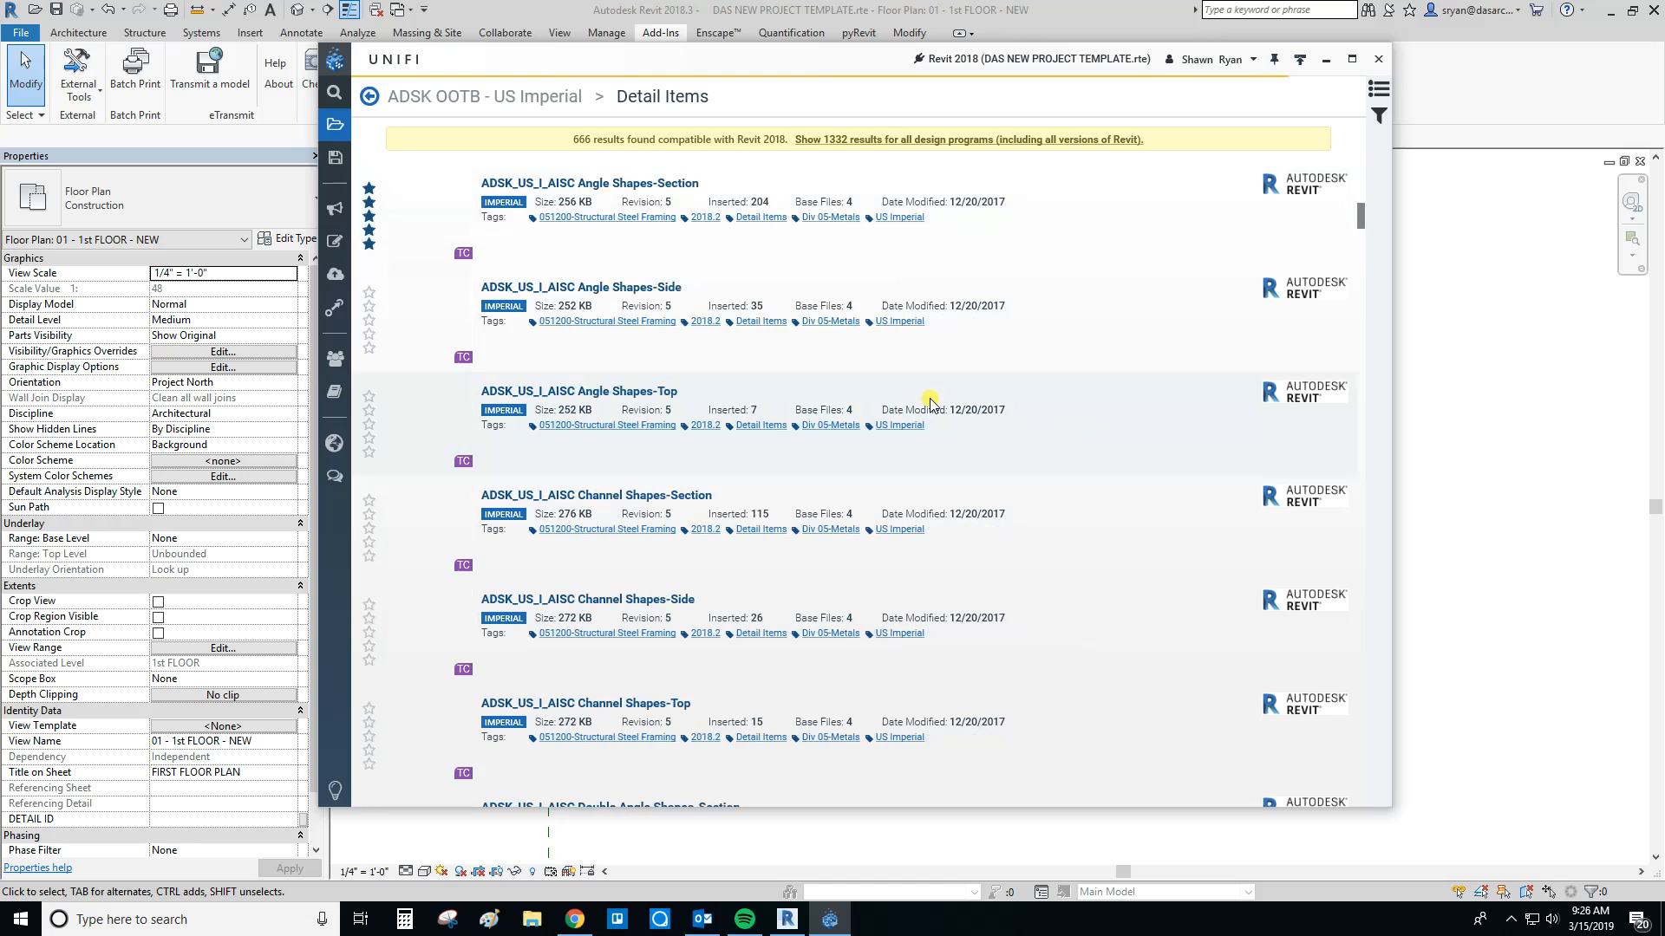
scroll(930, 401, "down", 10)
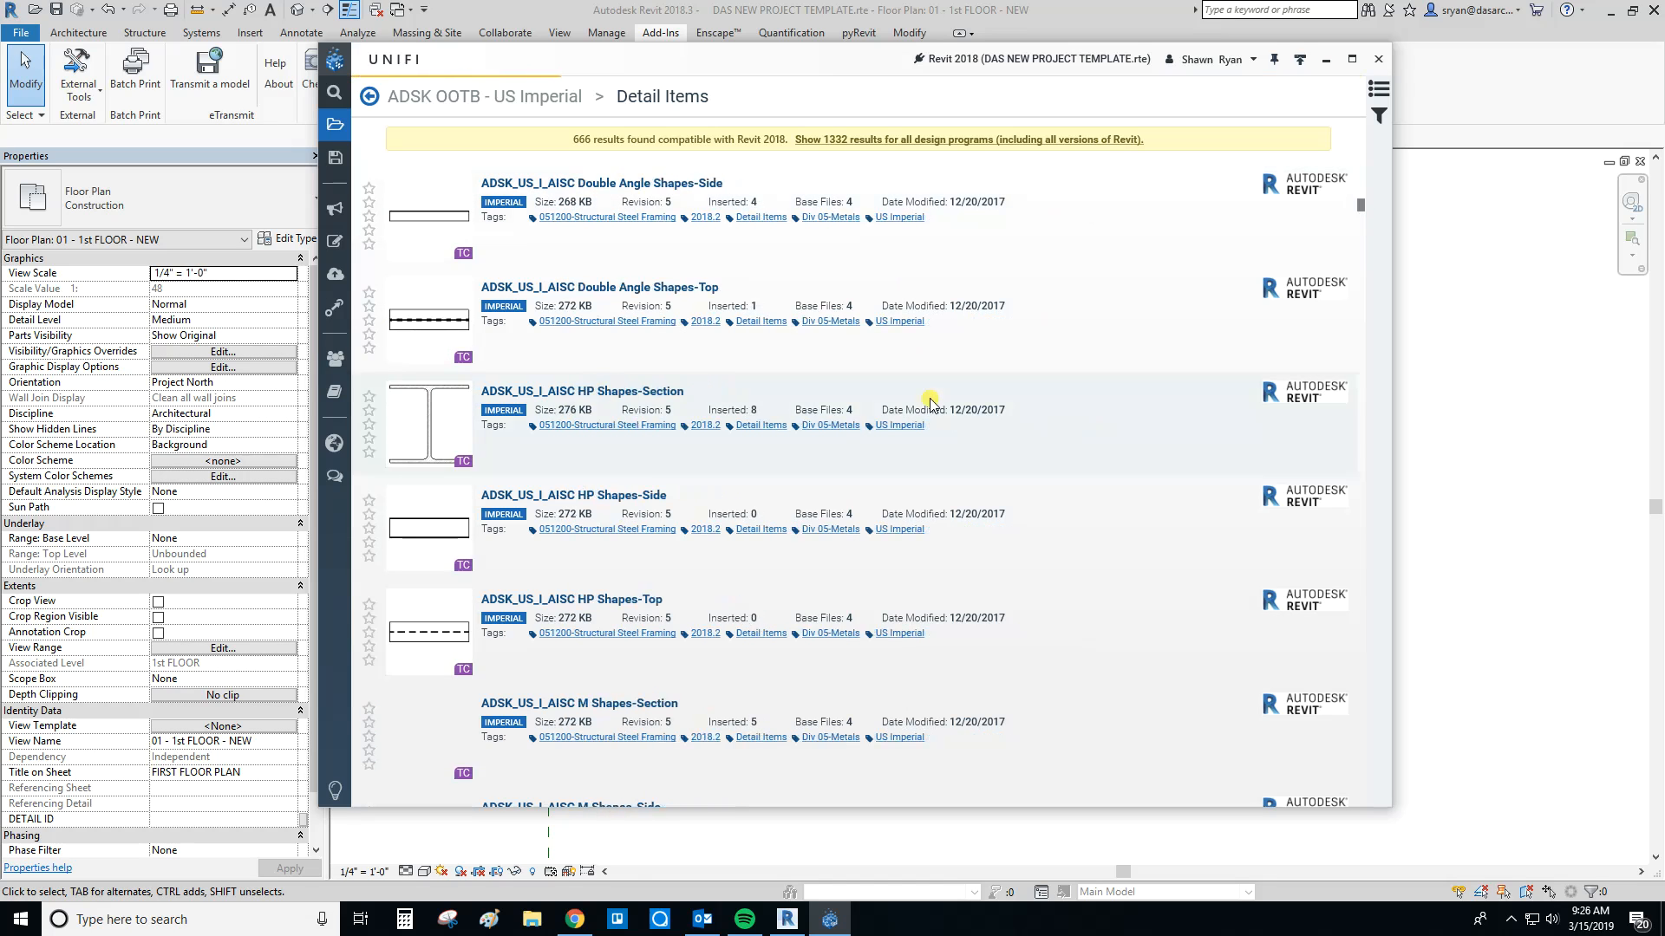
scroll(929, 401, "down", 10)
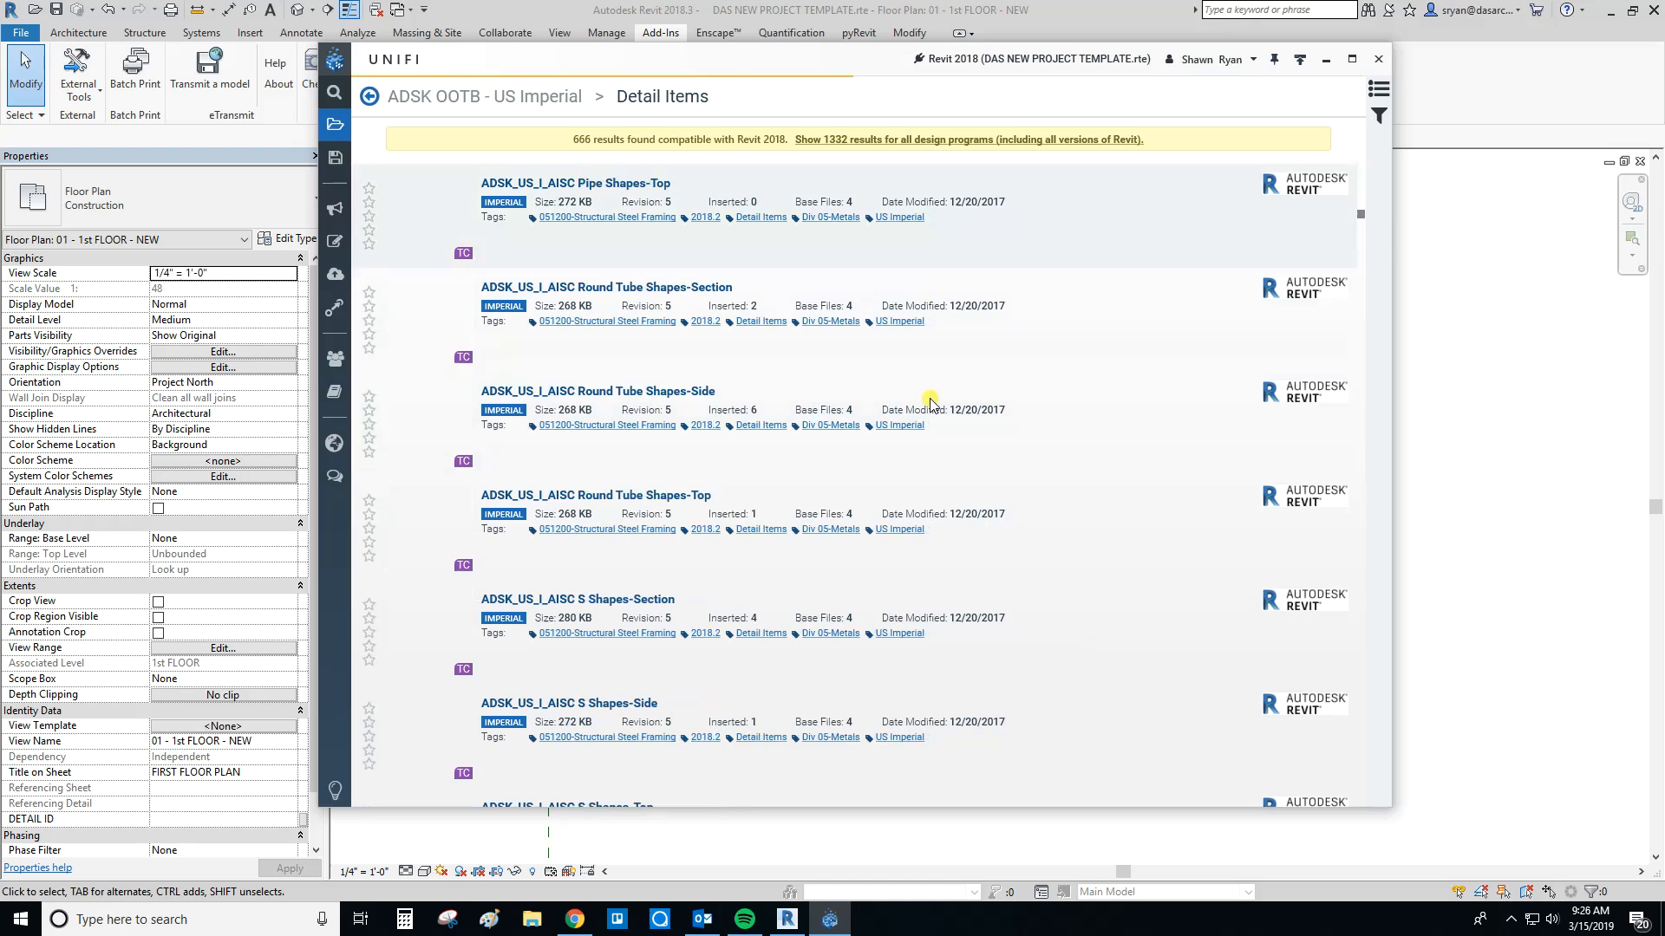
scroll(929, 401, "down", 15)
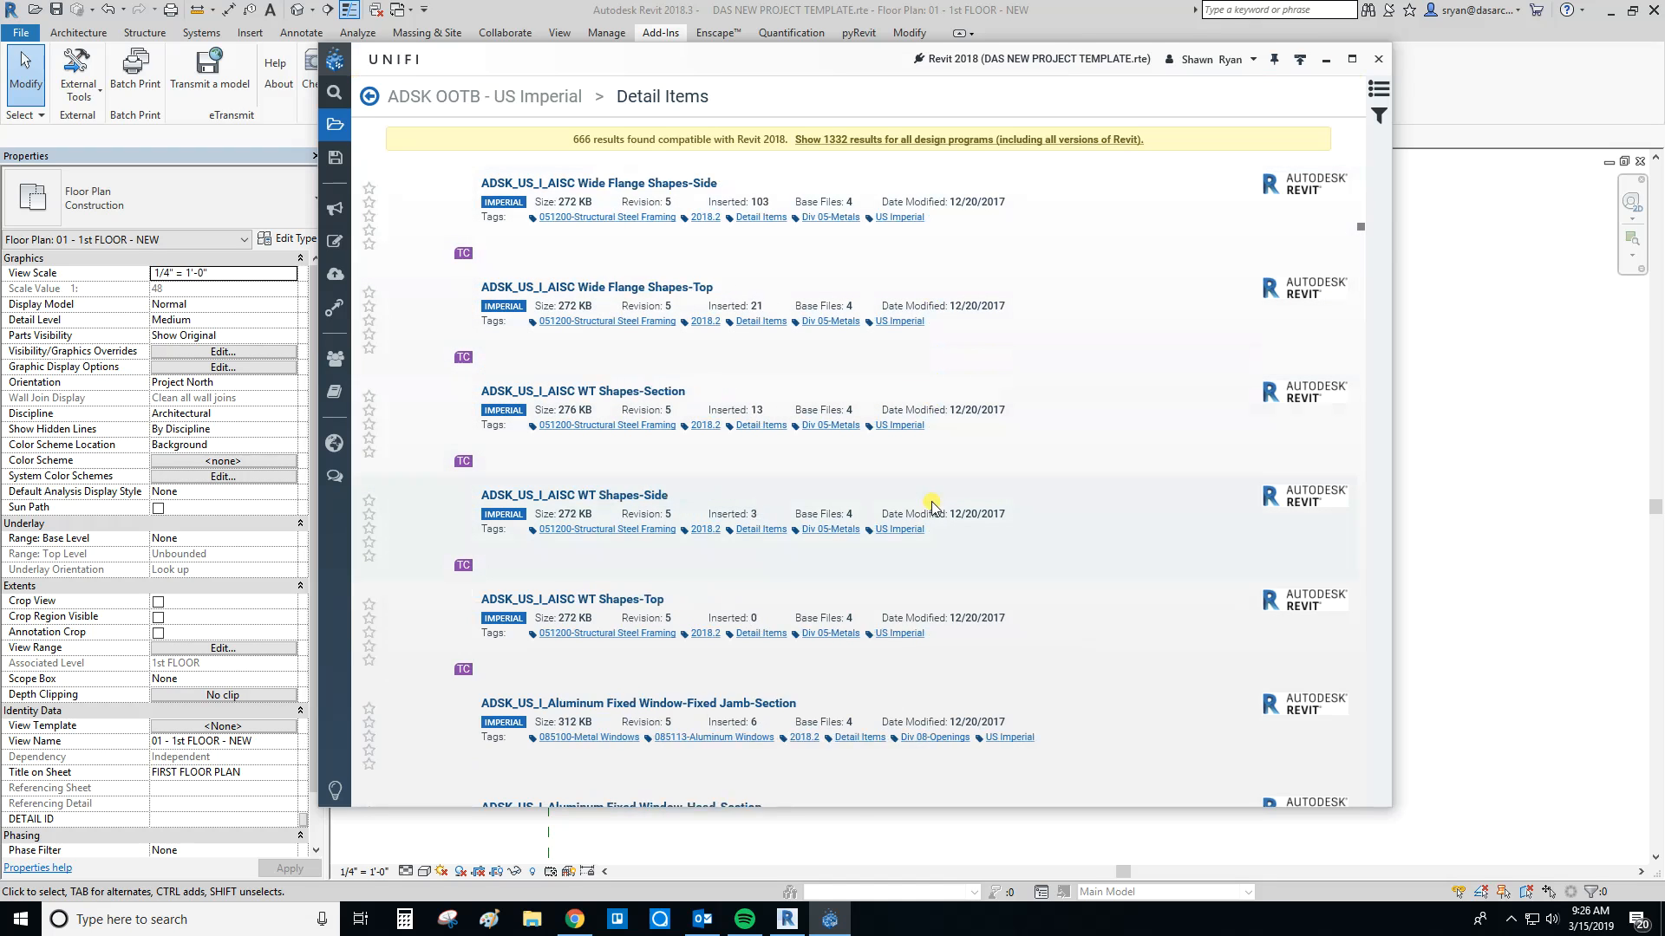
scroll(931, 506, "down", 4)
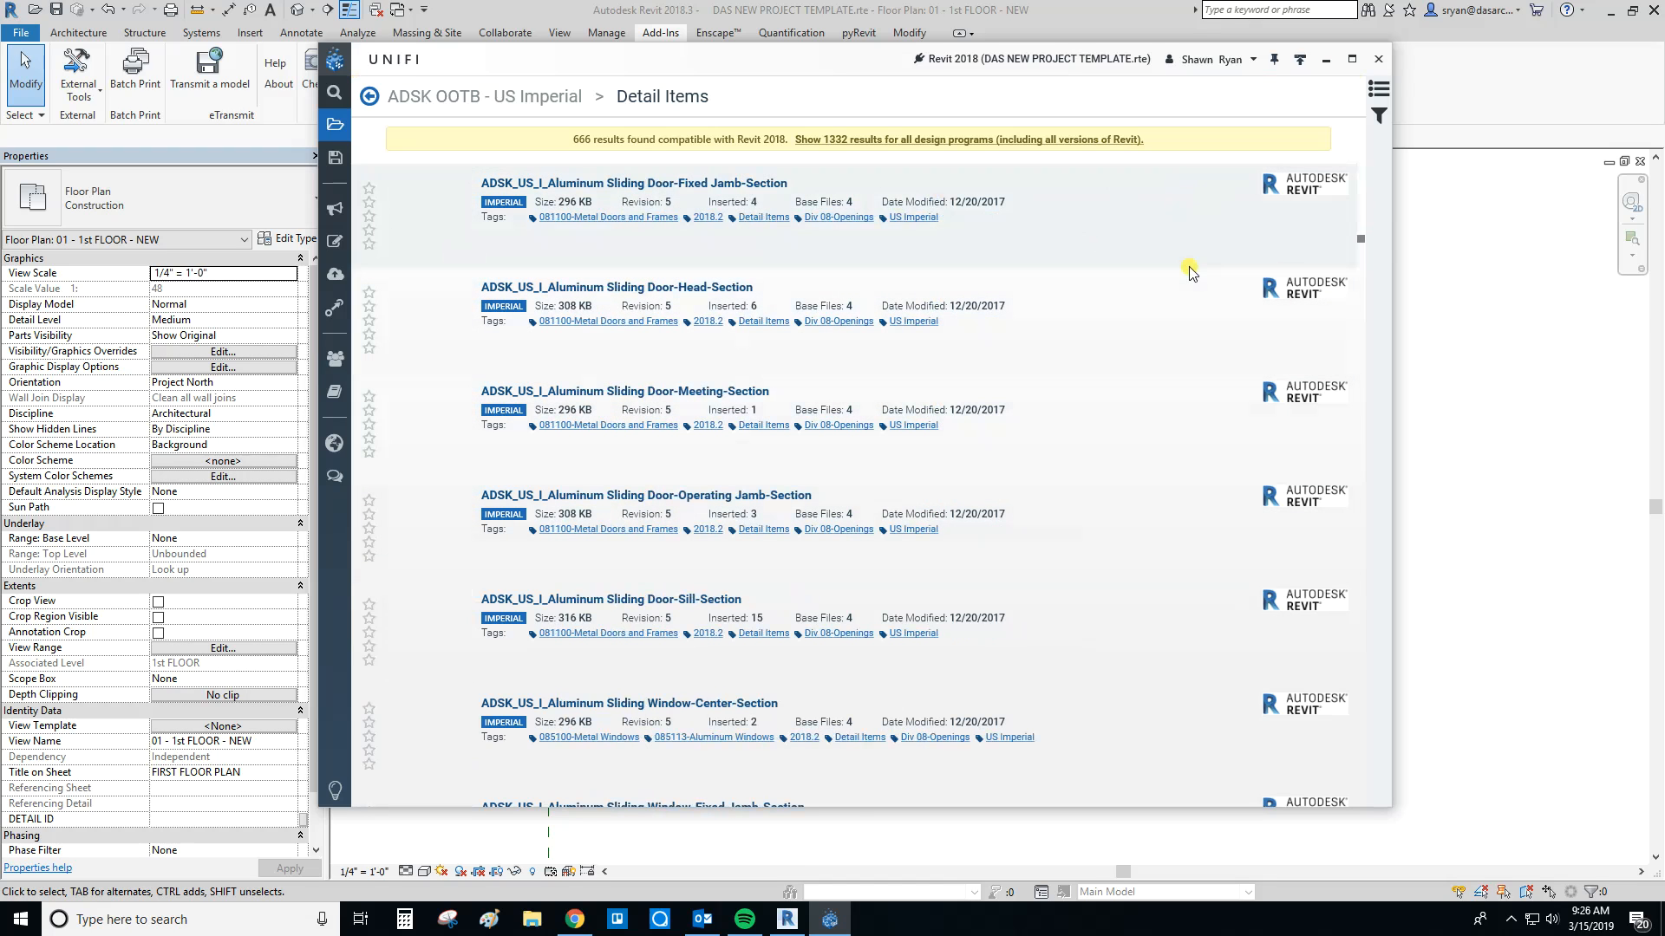
left_click(1379, 116)
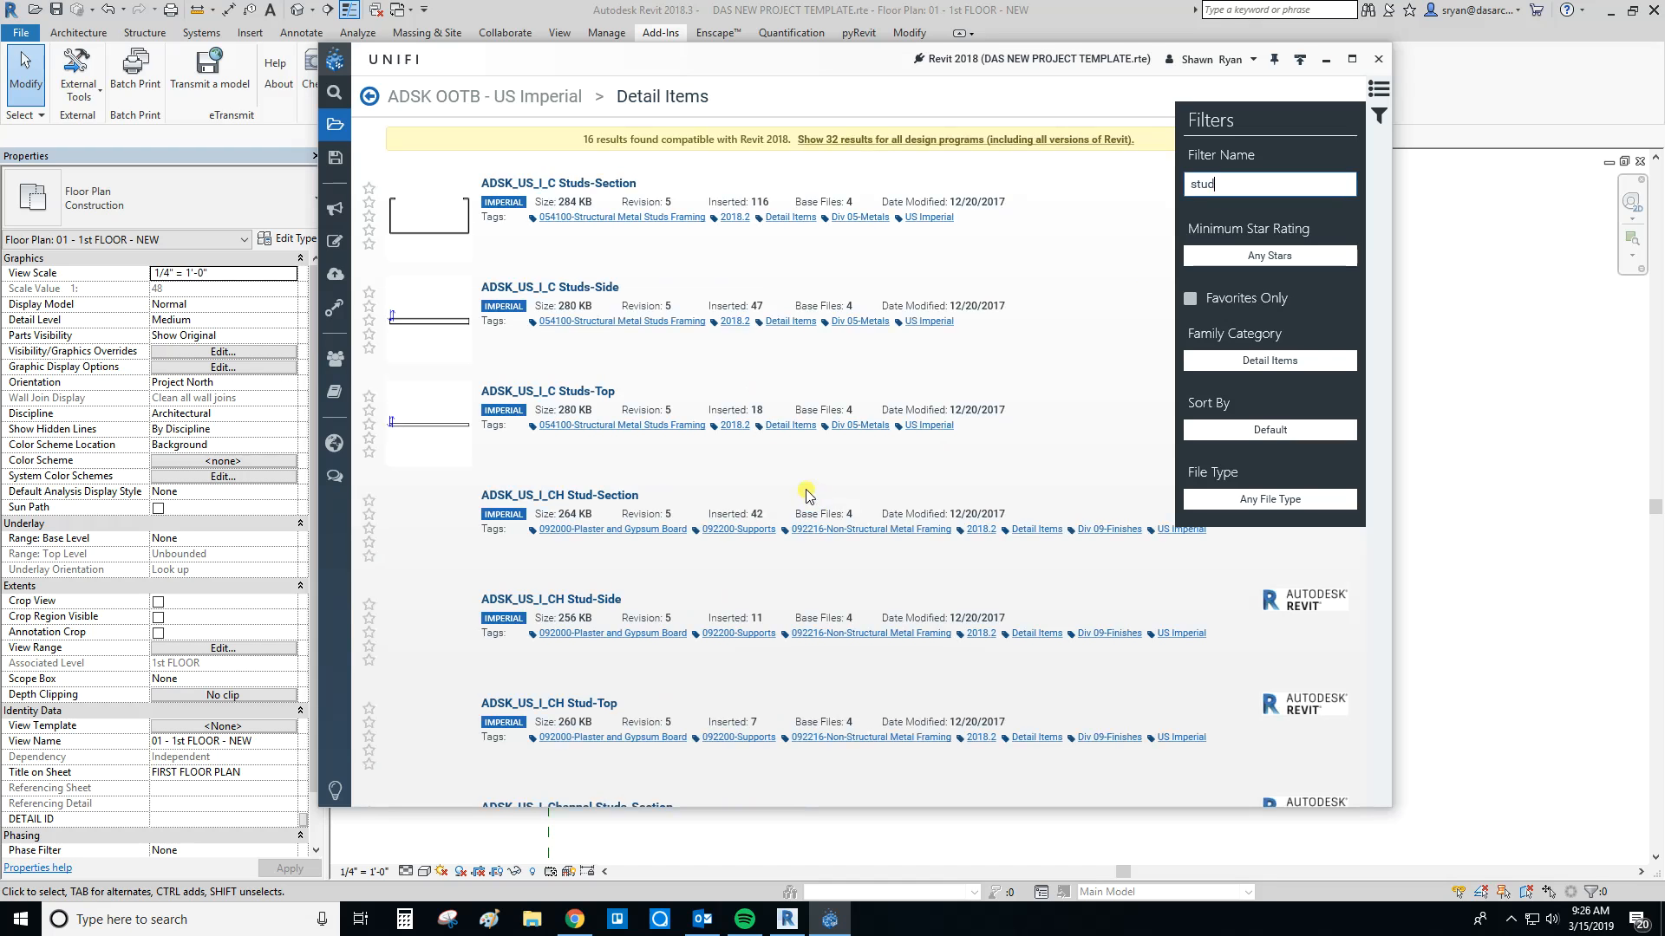
Step: Insert the ADSK_US_I_C Studs-Section detail item and place its 2 1/2" type about 1'-0" above the Generic 5" wall
left_click(435, 237)
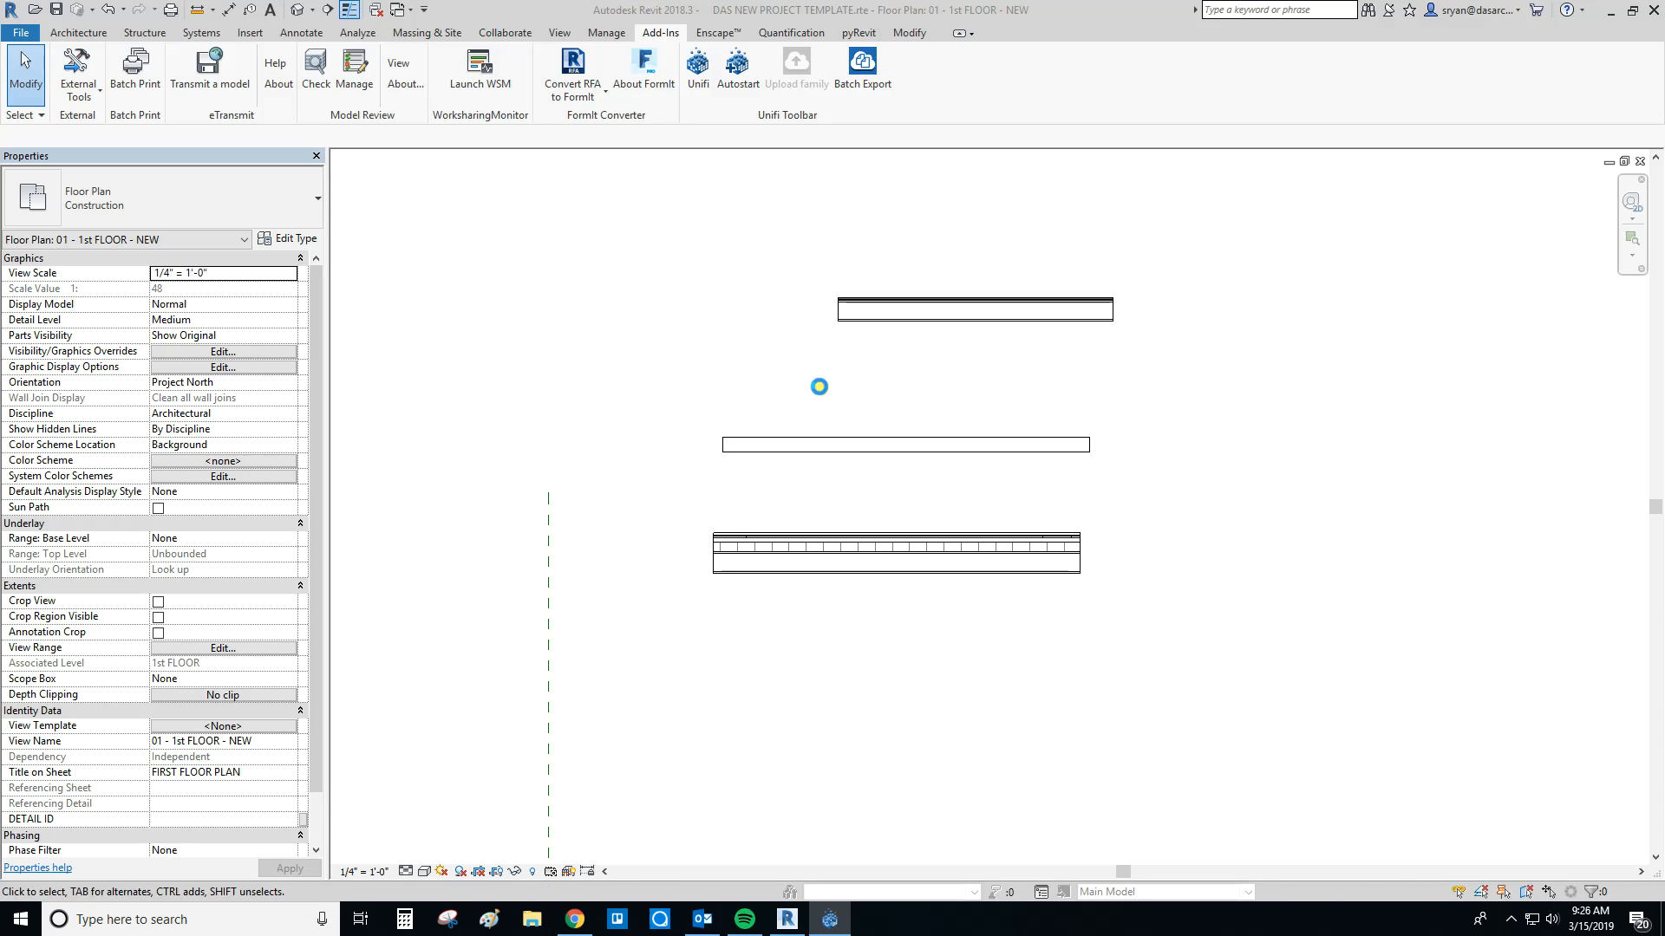
key("ctrl+s")
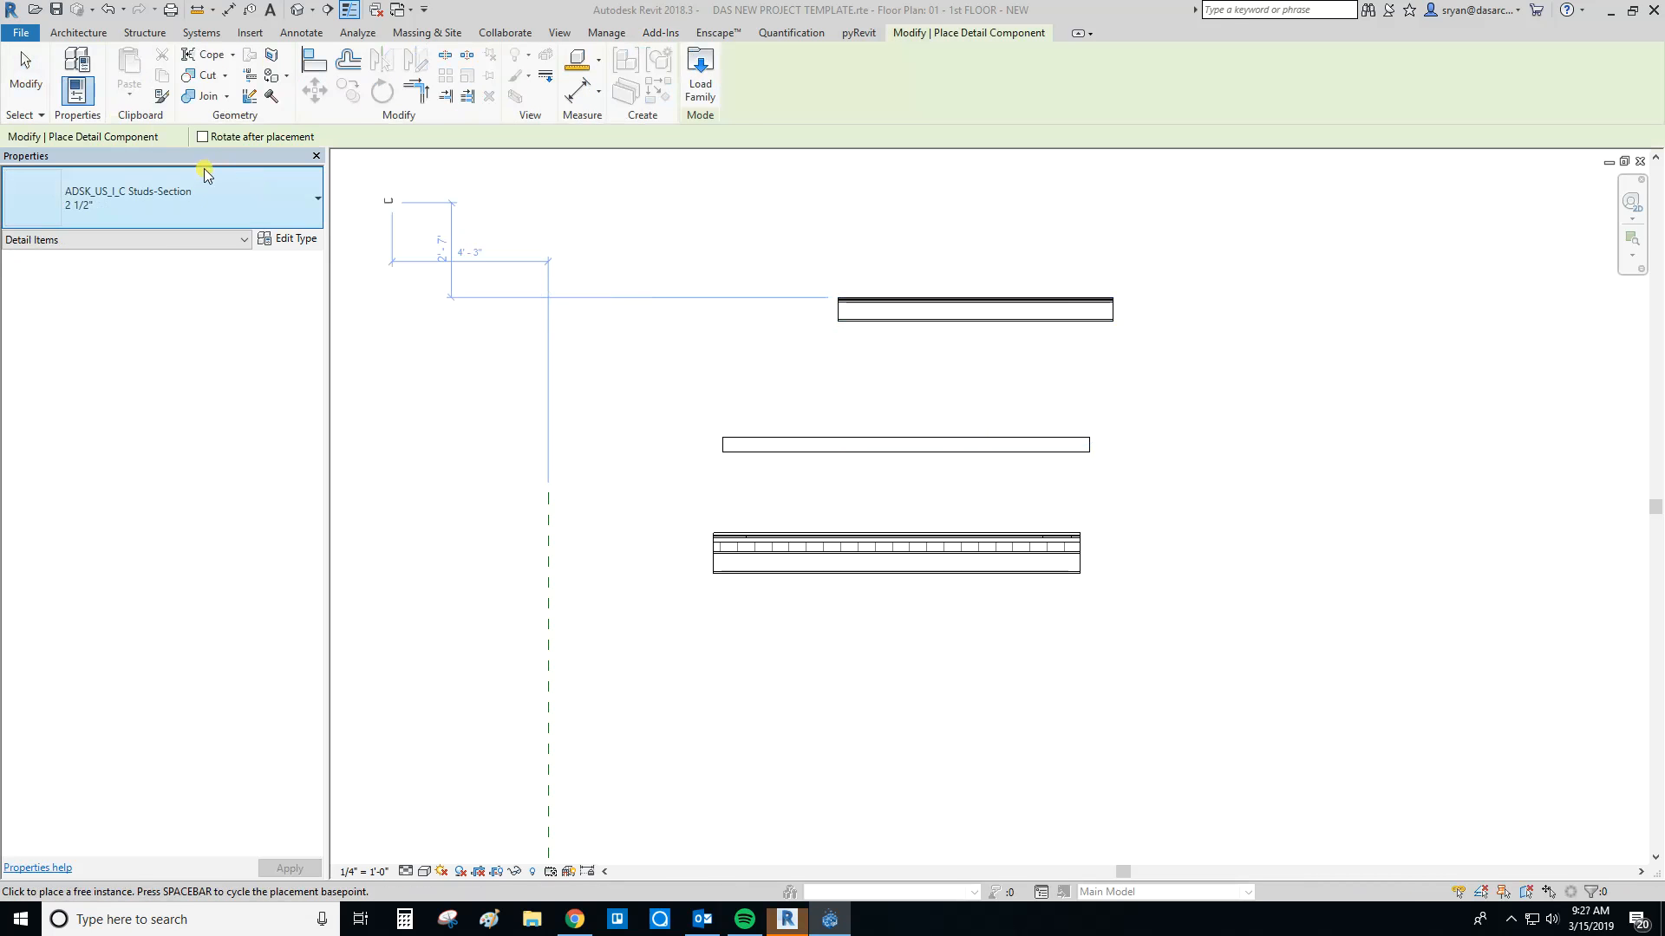
scroll(910, 390, "up", 4)
scroll(907, 413, "up", 2)
left_click(906, 413)
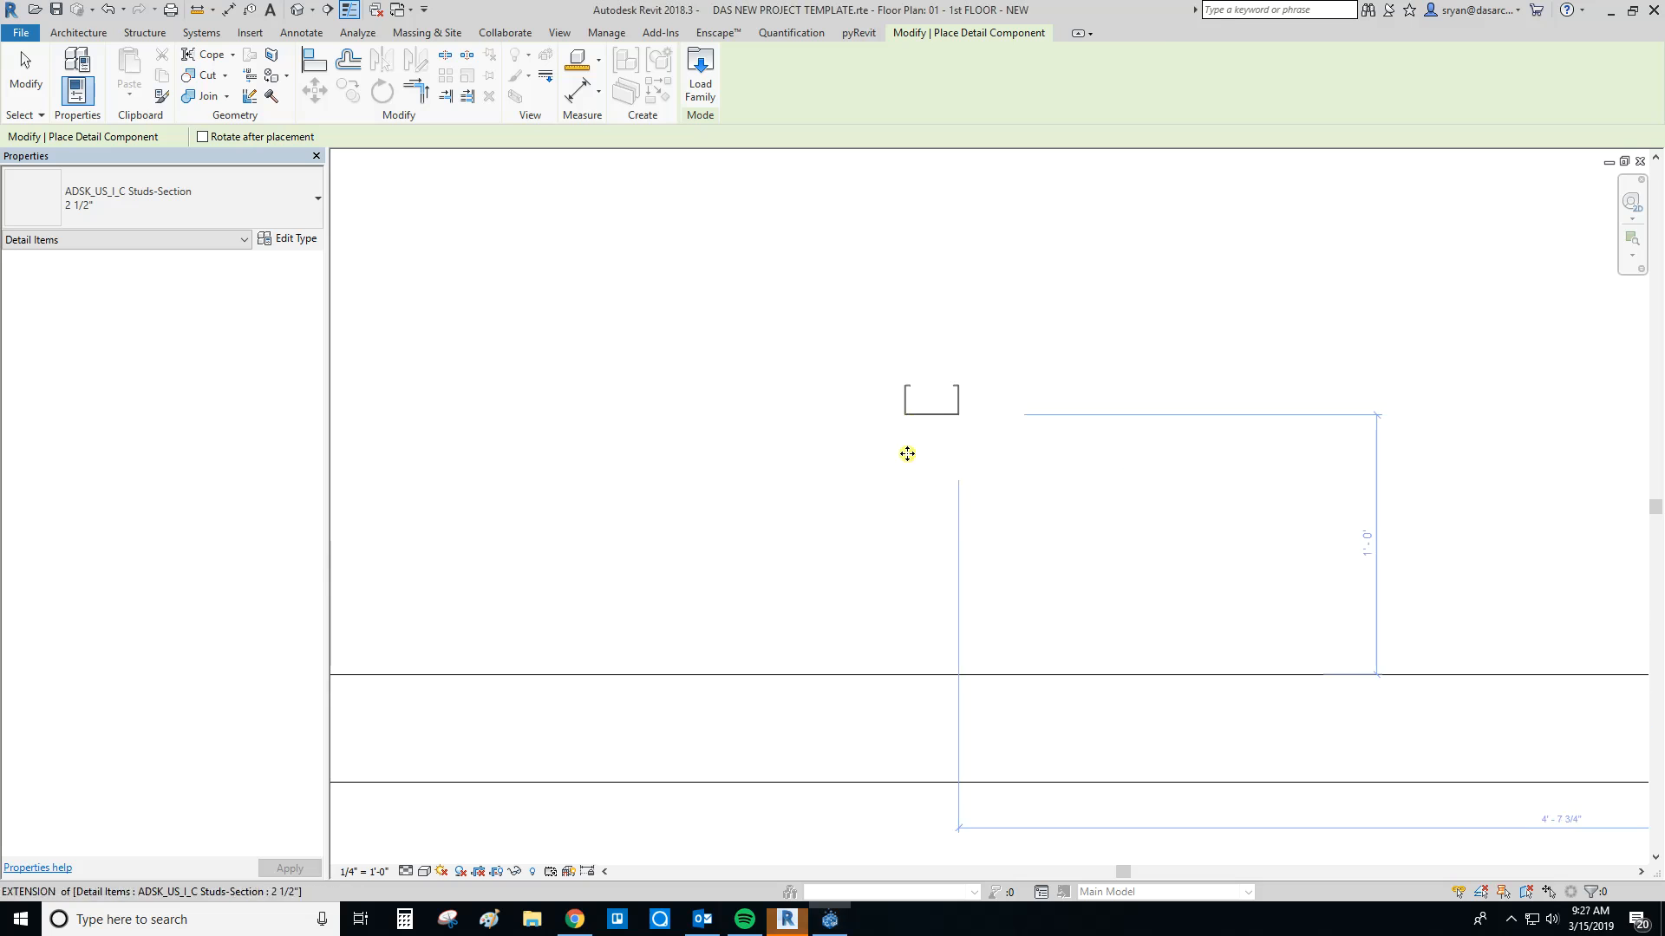
Step: End the placement of the stud detail item and move the Unifi window off the floor plan
scroll(984, 405, "up", 3)
key("Escape")
key("Escape")
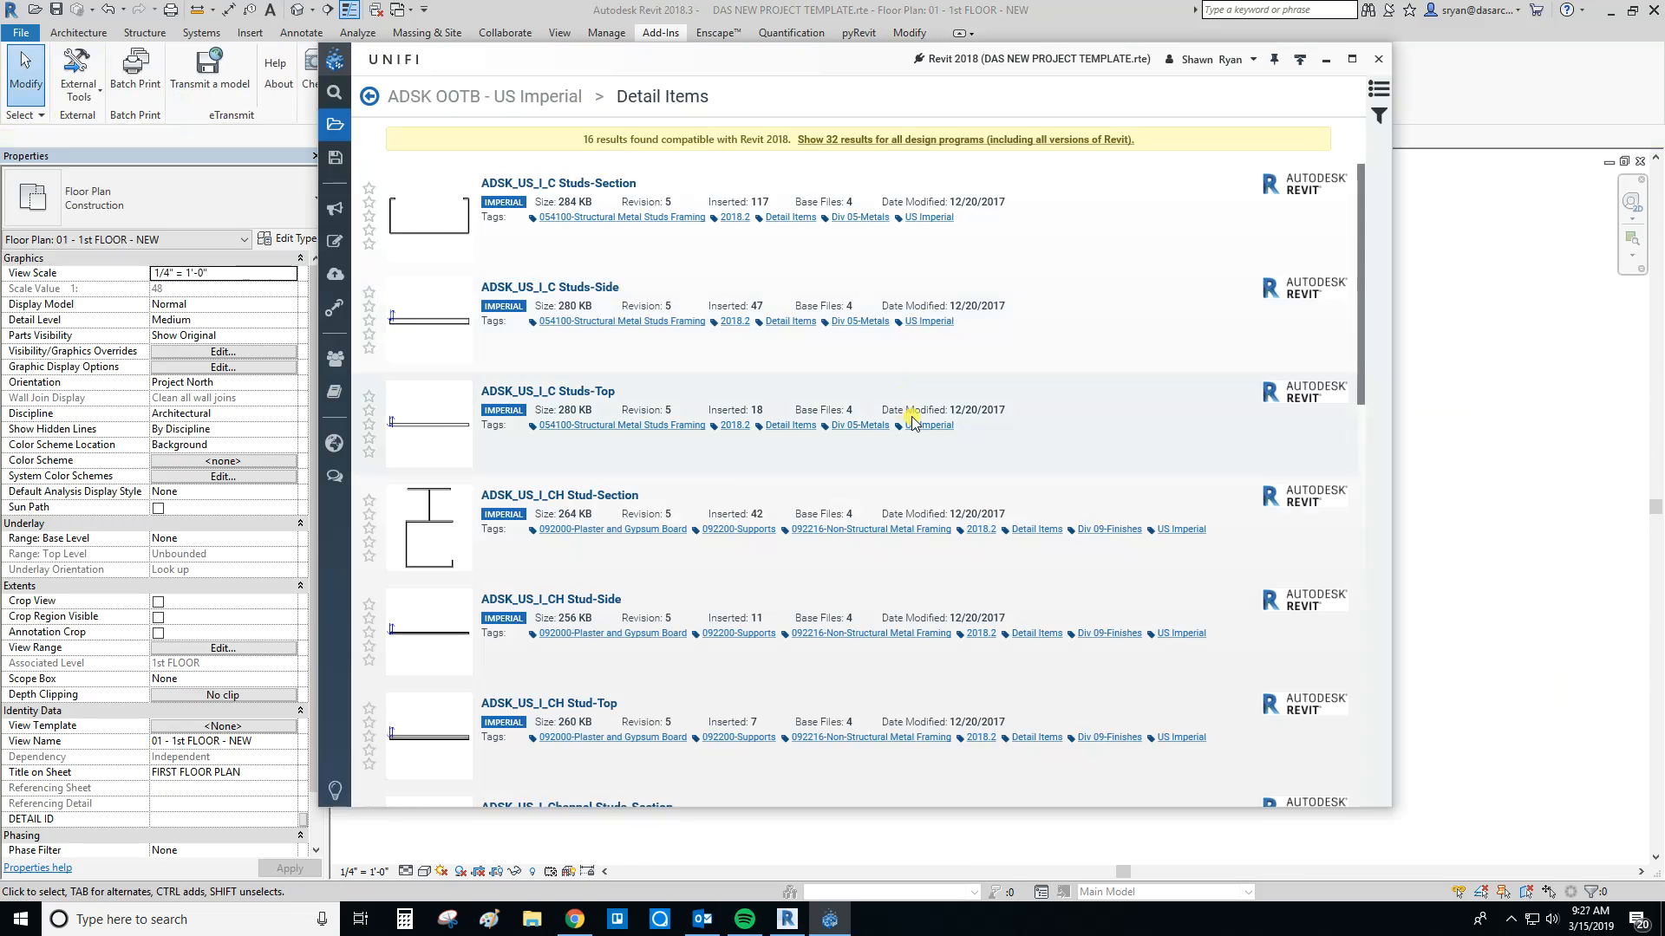
left_click_drag(731, 67, 1664, 434)
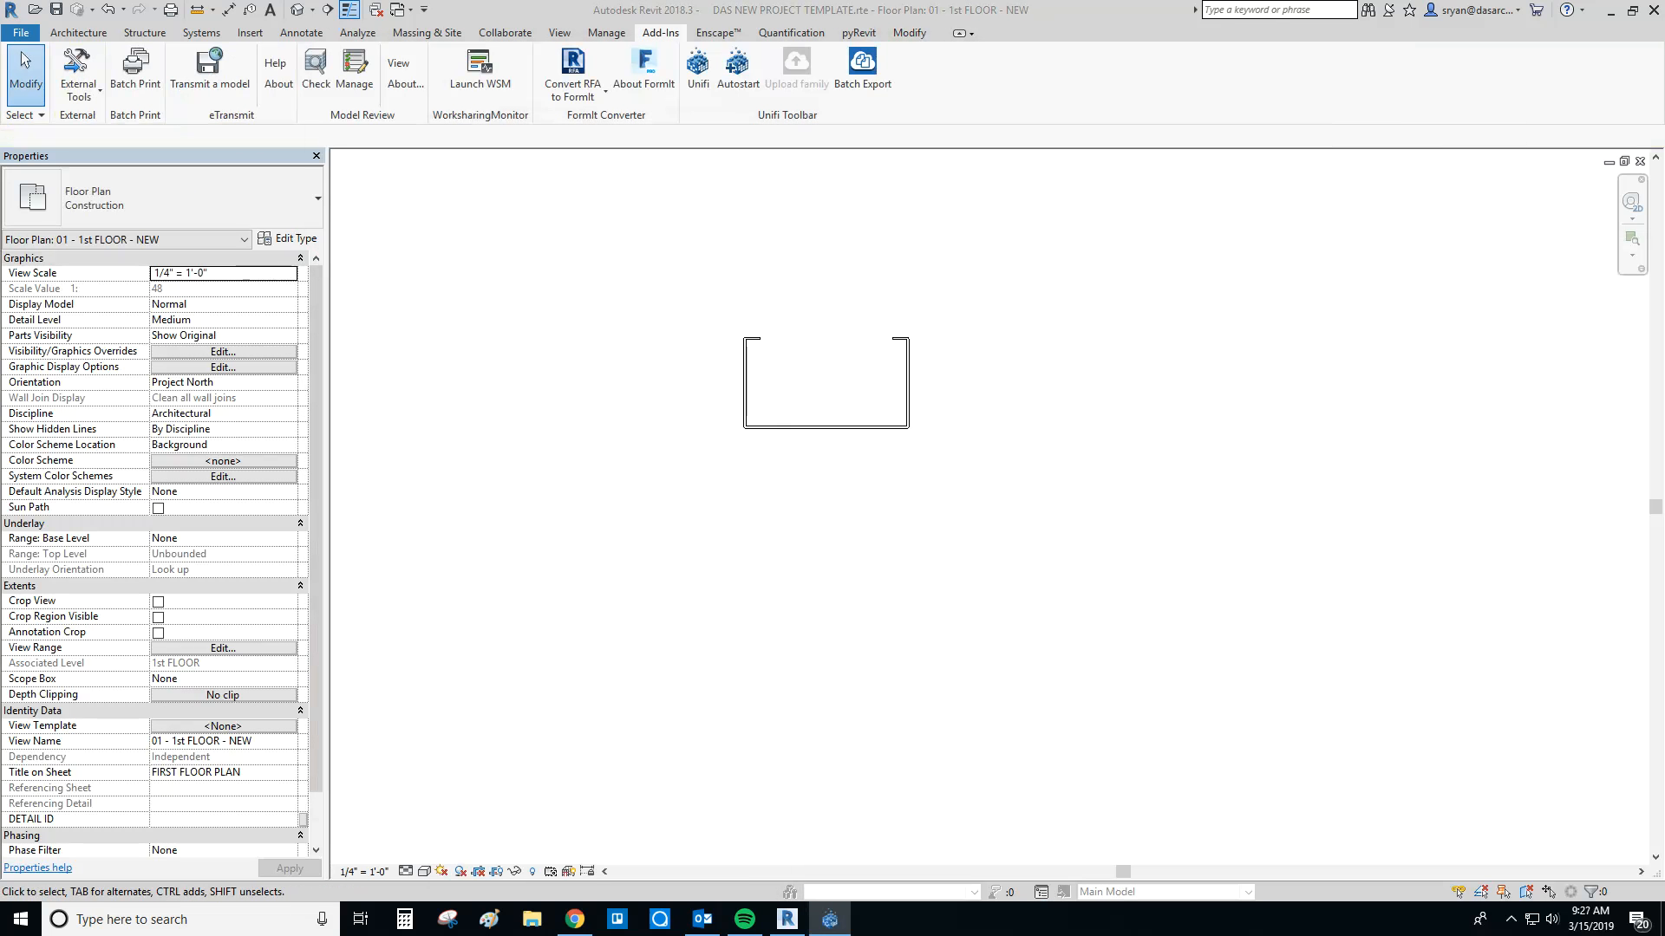
Step: Select the placed C stud section and look through the detail item types available for it
left_click(840, 425)
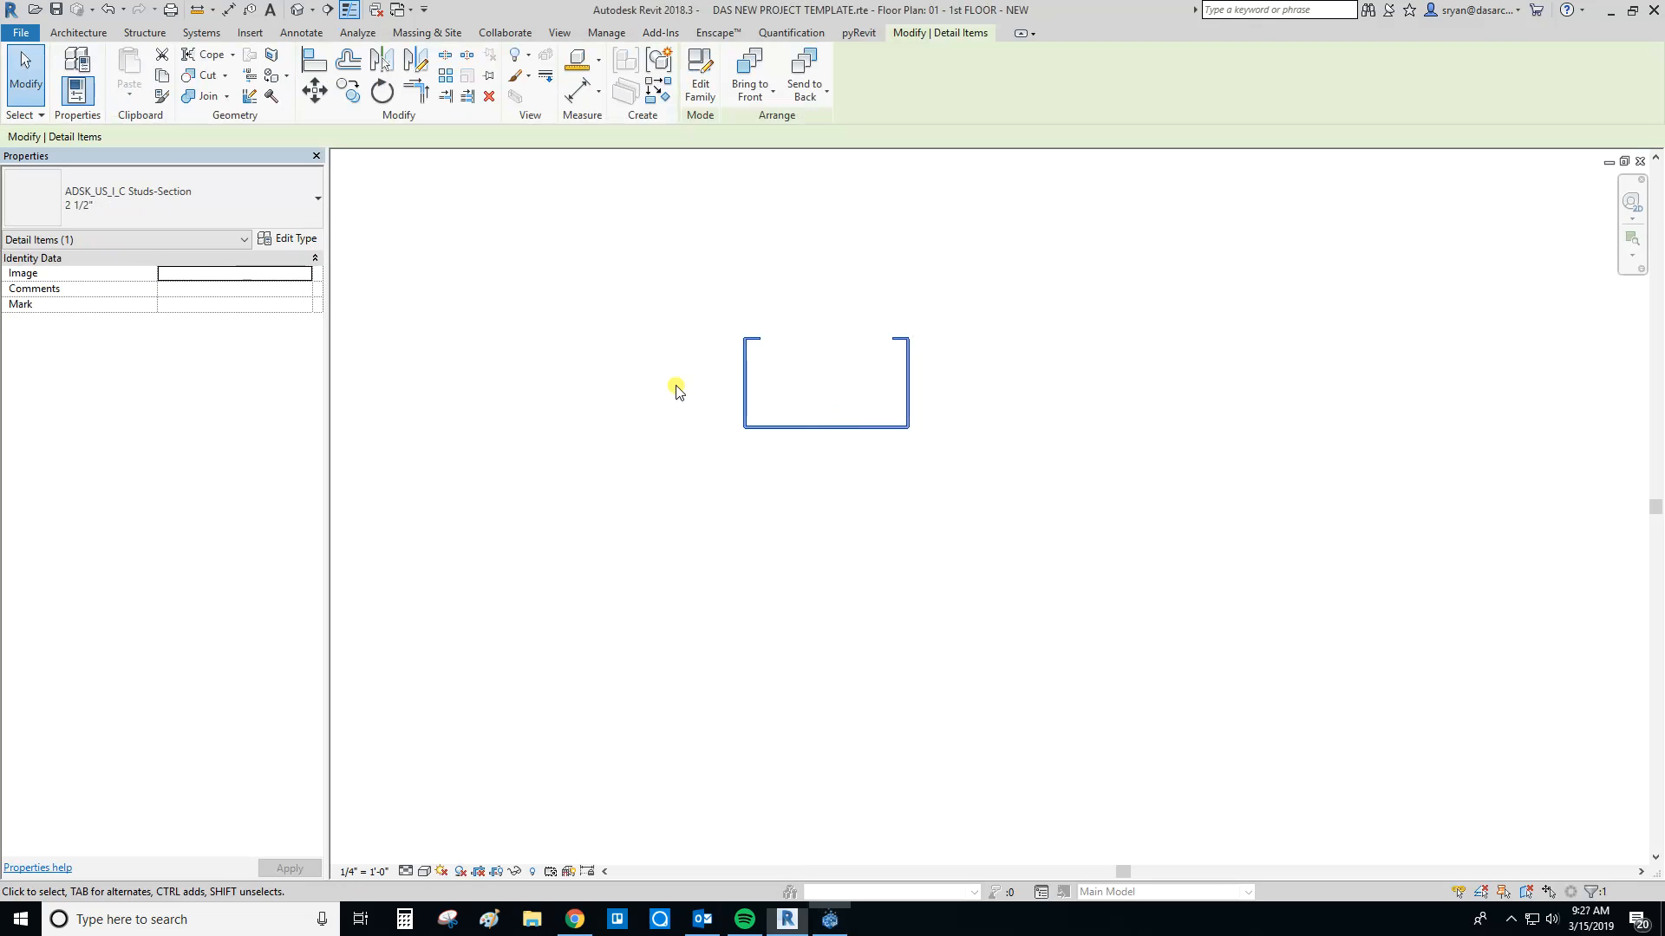
left_click(102, 211)
scroll(74, 327, "up", 3)
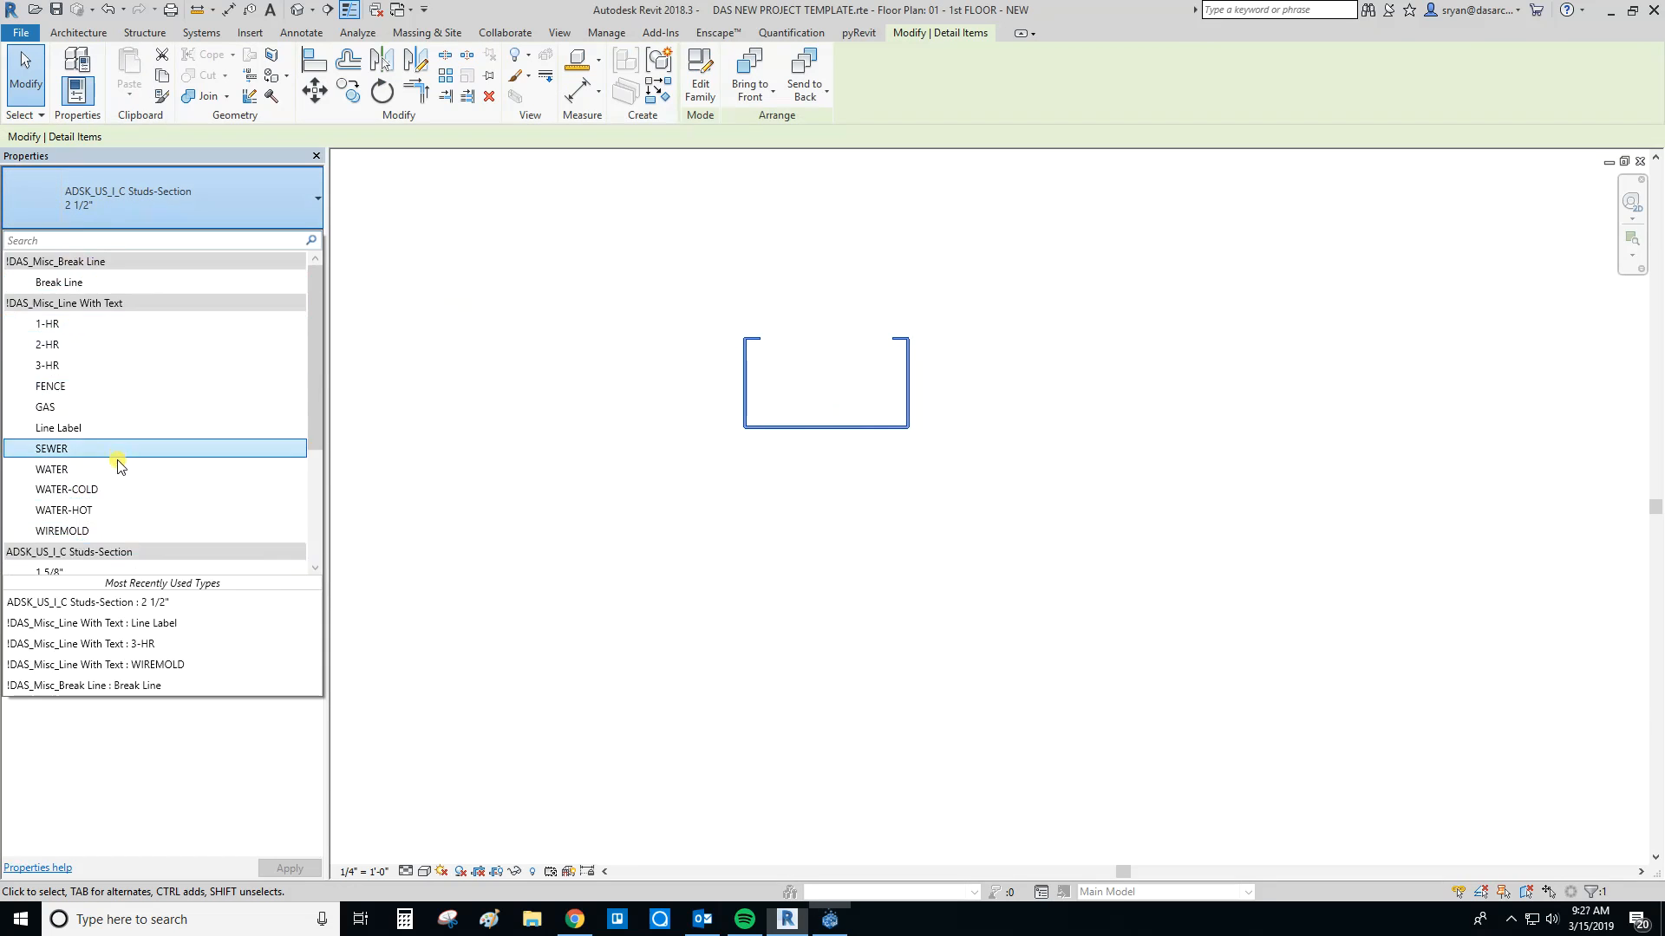
scroll(138, 503, "down", 3)
key("Escape")
key("Escape")
Step: Place a second ADSK_US_I_C Studs-Section 2 1/2" detail component above and to the right of the existing stud
left_click(78, 32)
left_click(217, 99)
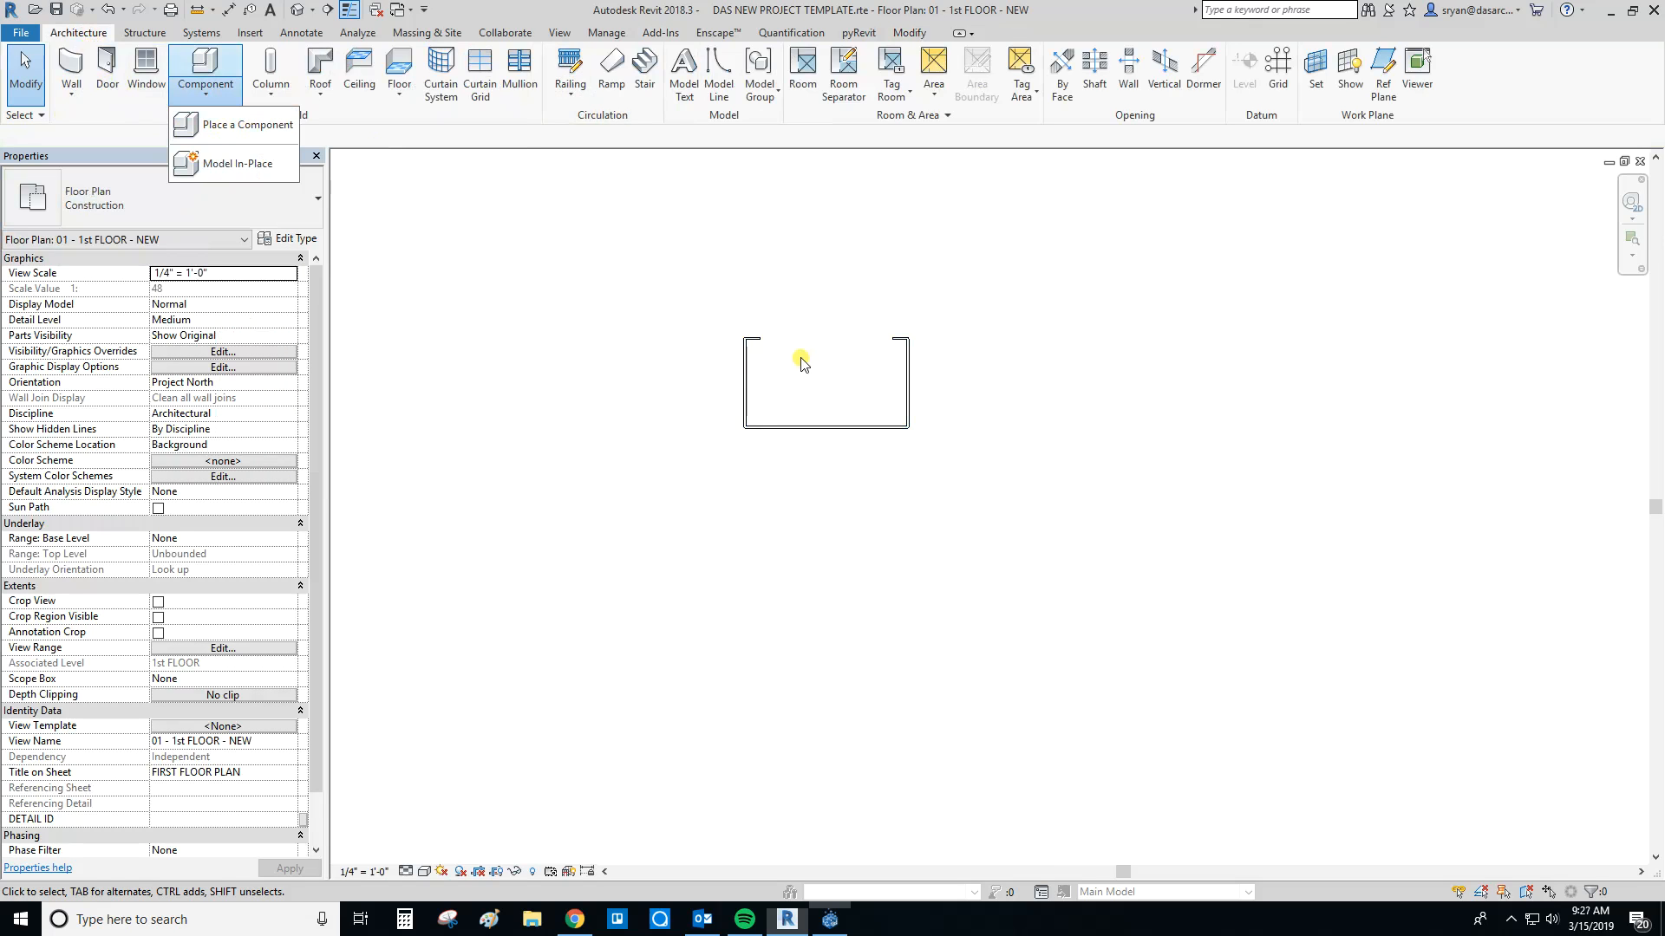
left_click(302, 35)
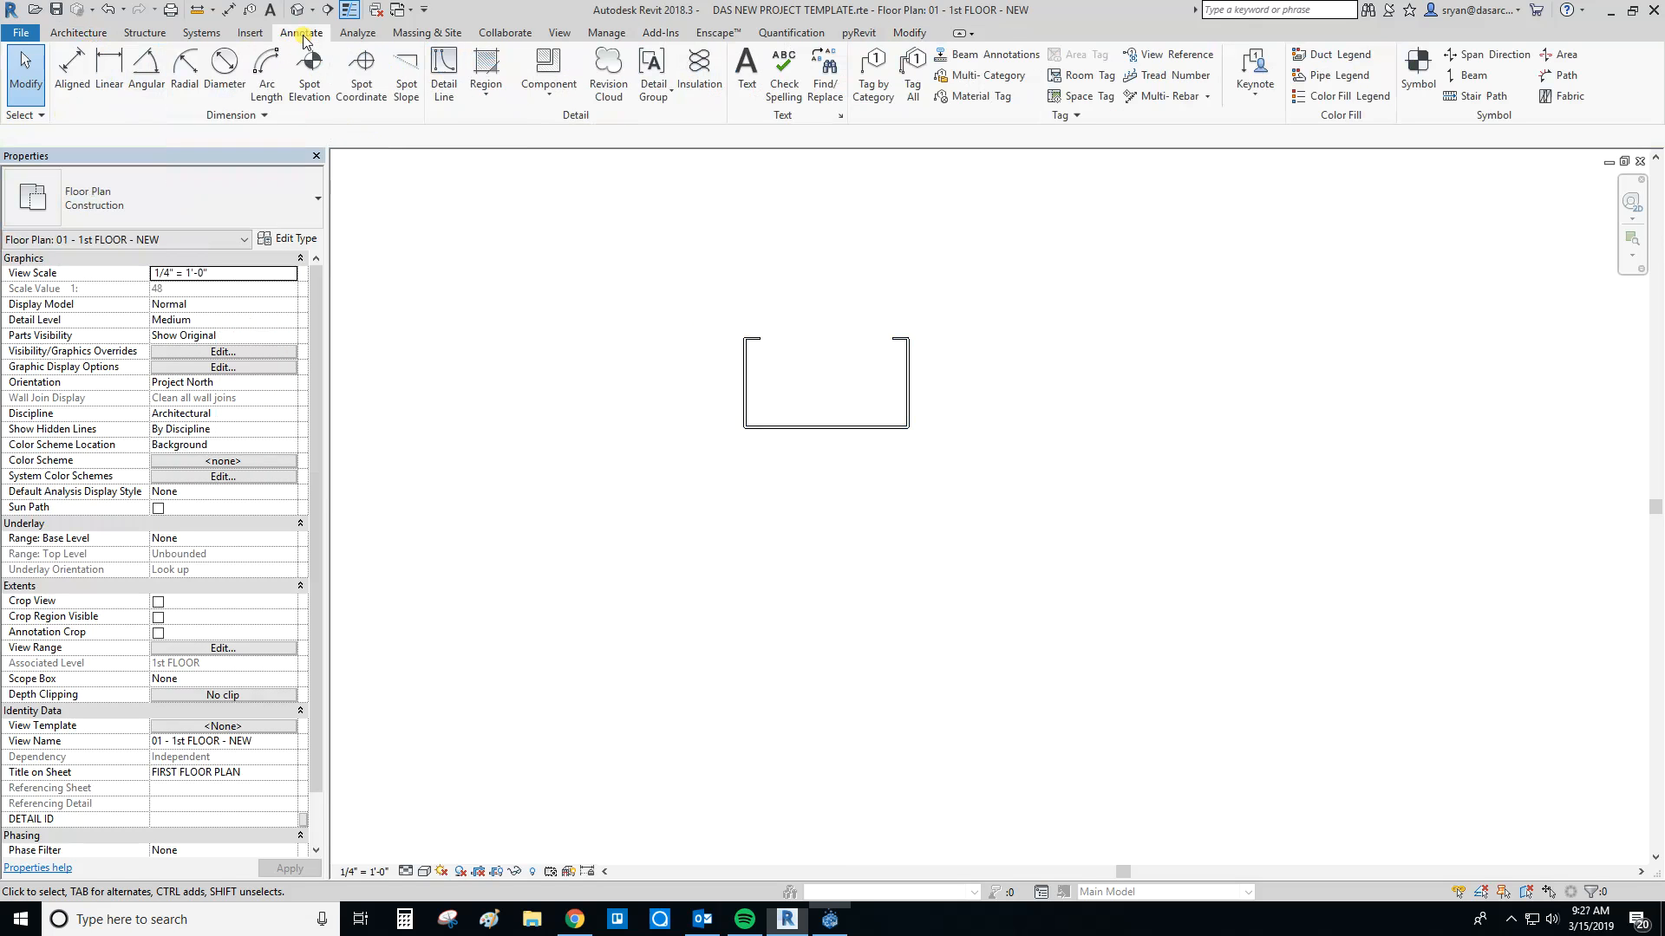
left_click(548, 87)
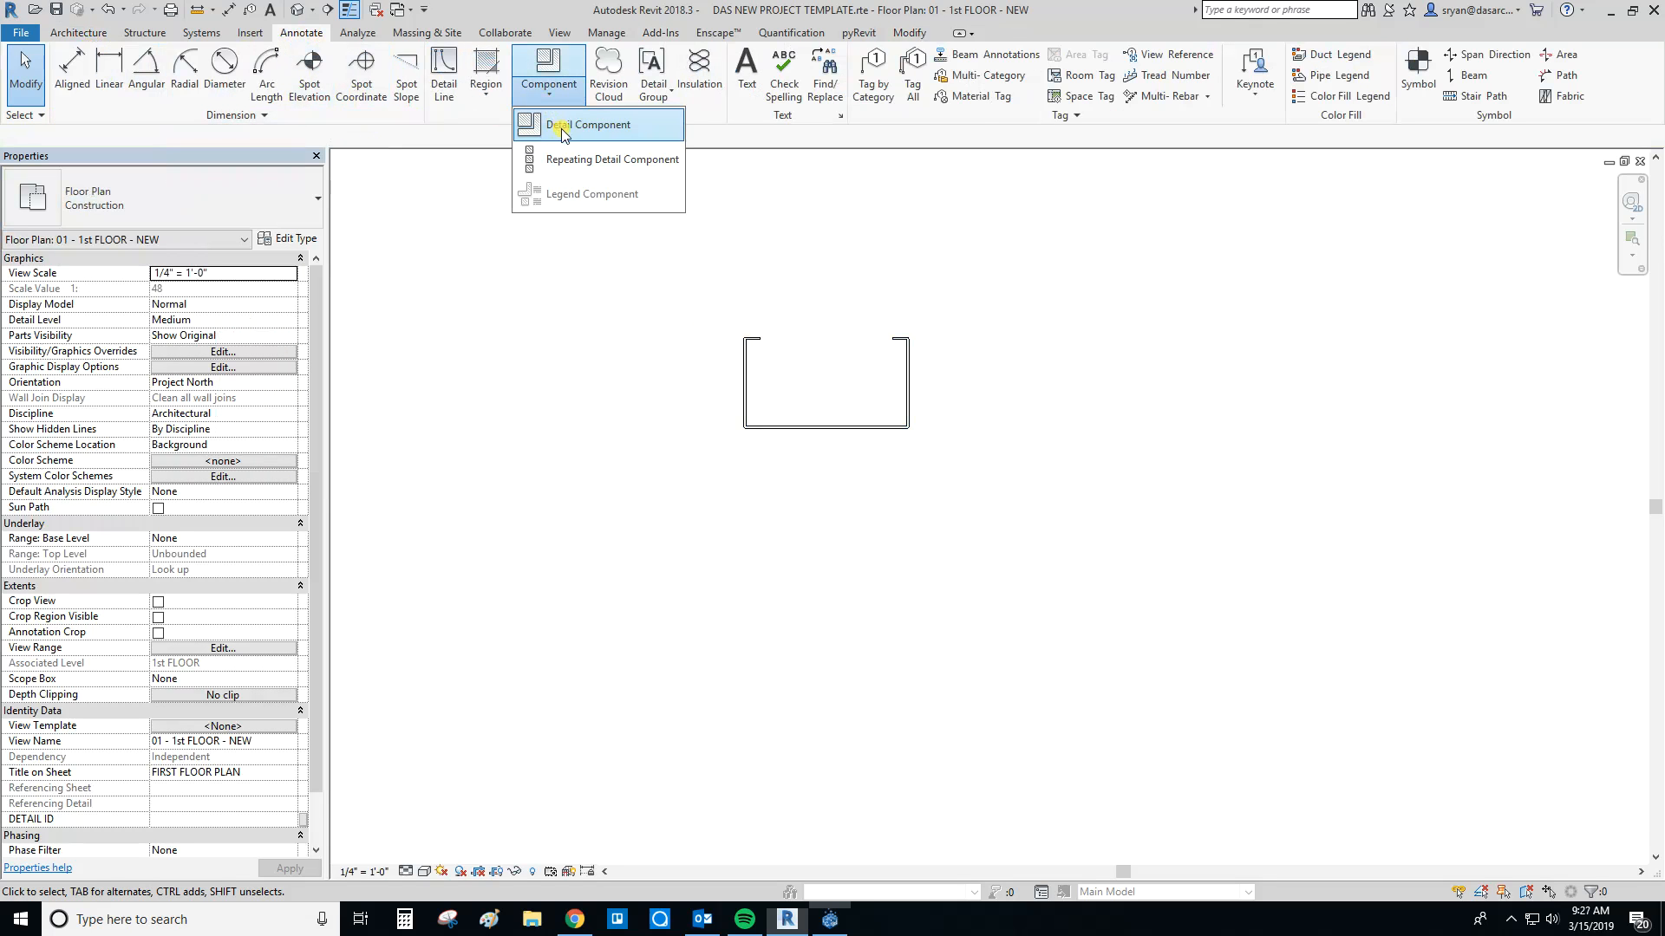
left_click(560, 128)
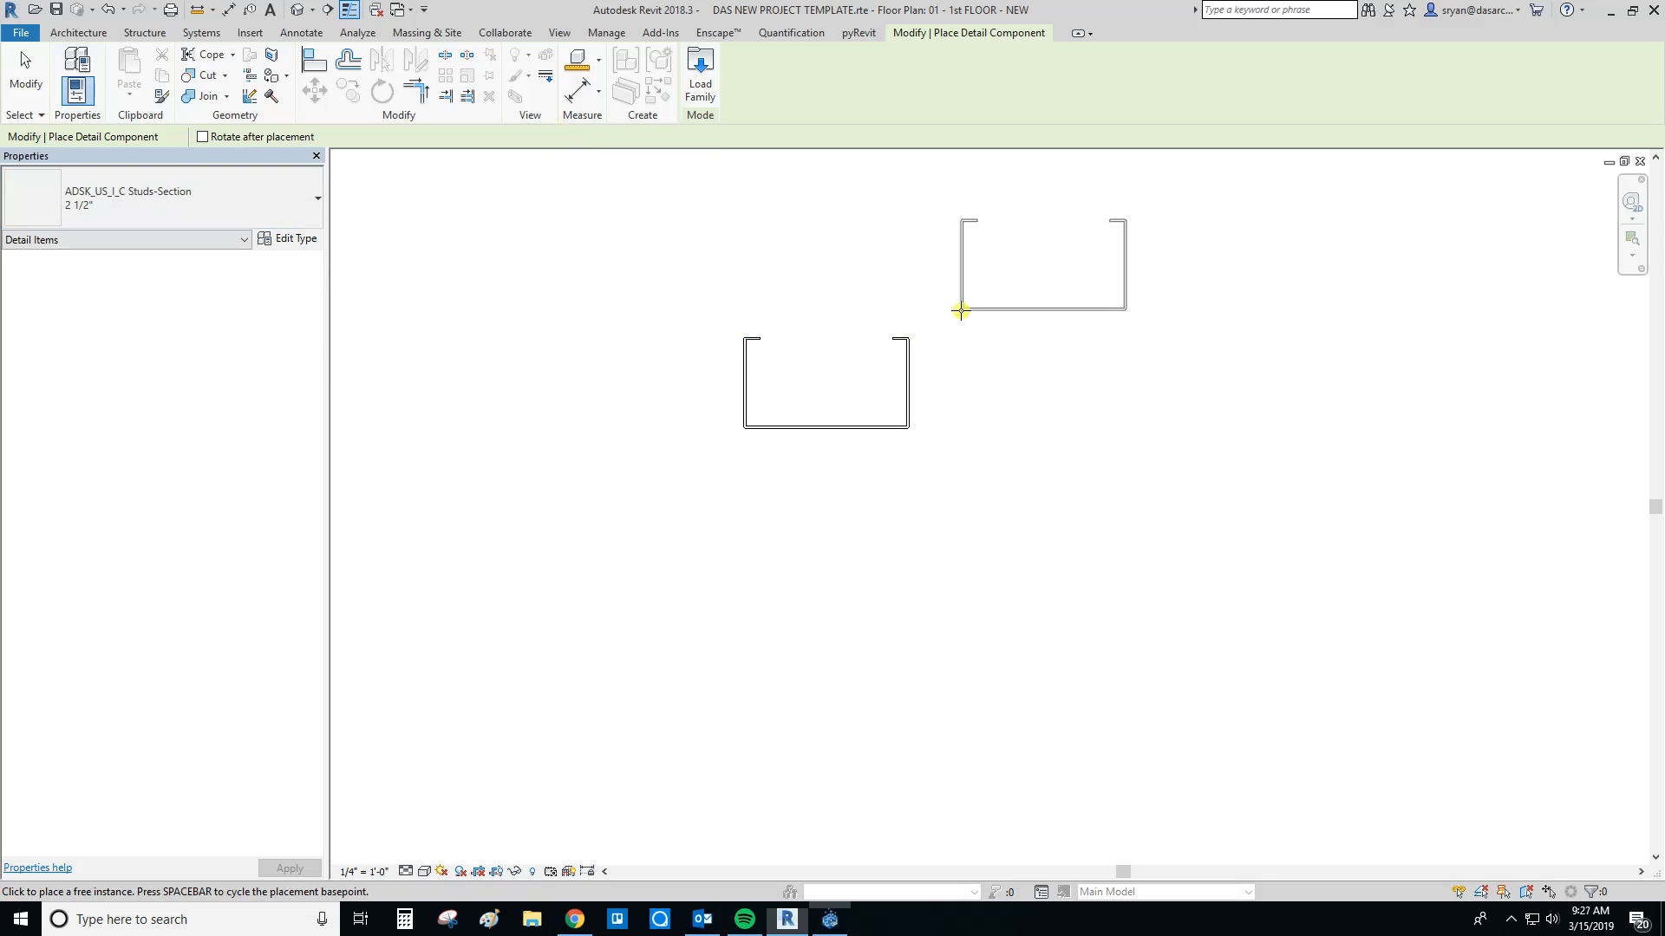
left_click(994, 330)
key("Escape")
Step: Delete both C stud sections from the floor plan
left_click_drag(1069, 279, 846, 411)
key("Delete")
Step: Switch to Unifi, reposition its window over the floor plan and go back out of the Detail Items category
left_click(830, 919)
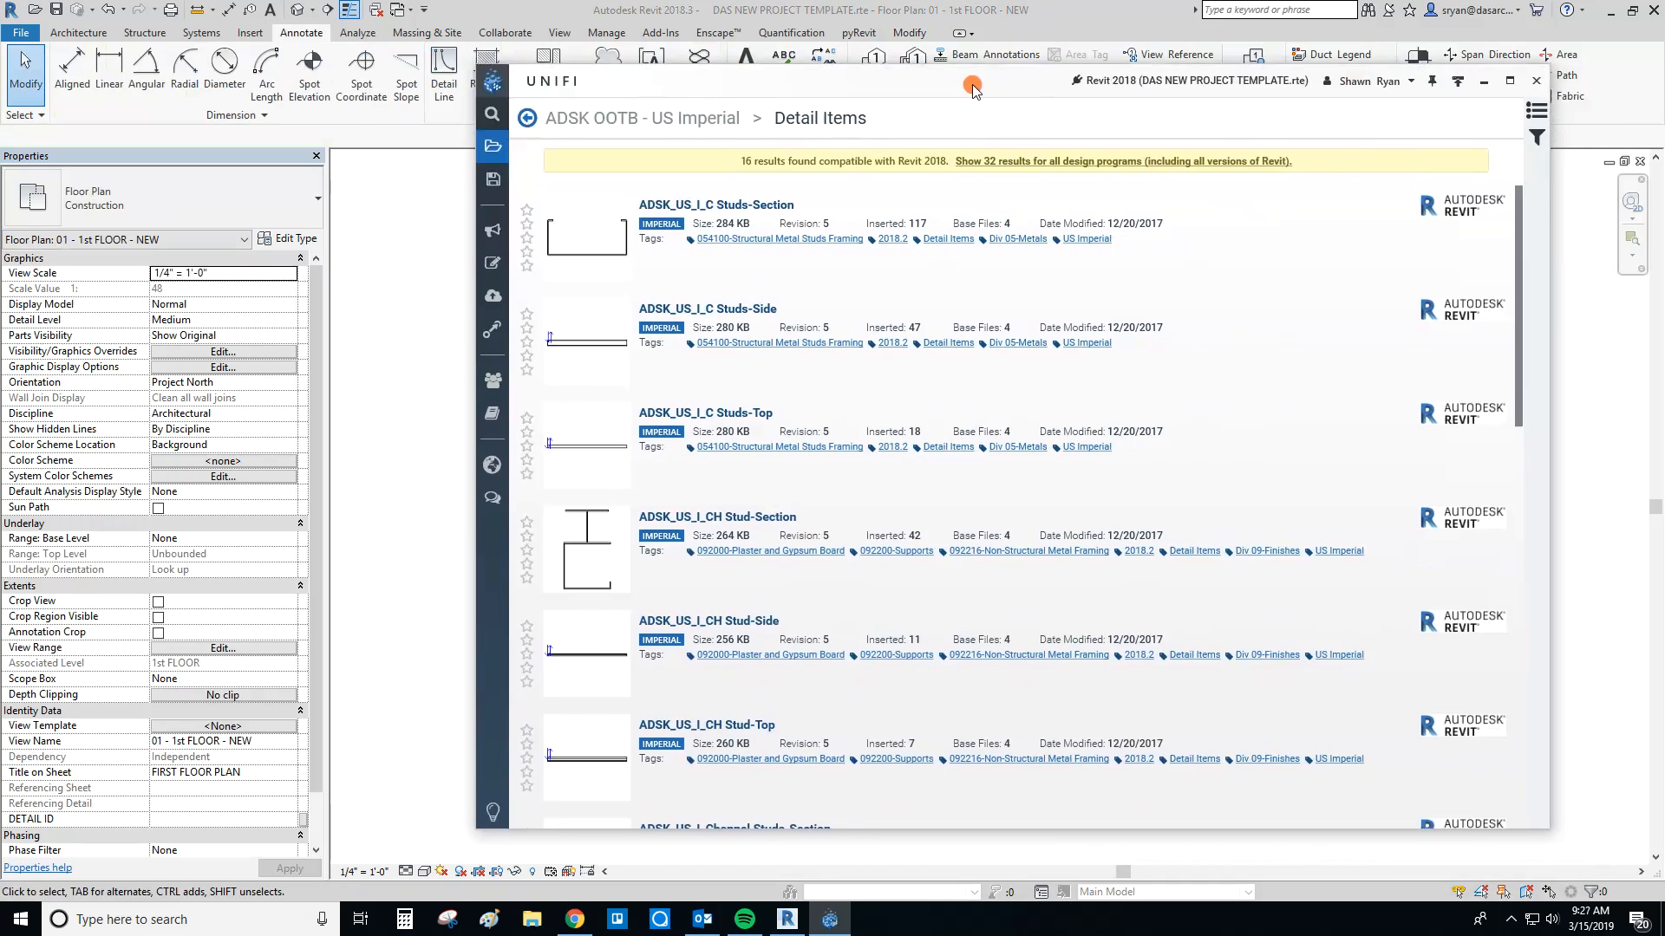
left_click_drag(973, 85, 850, 50)
left_click(401, 80)
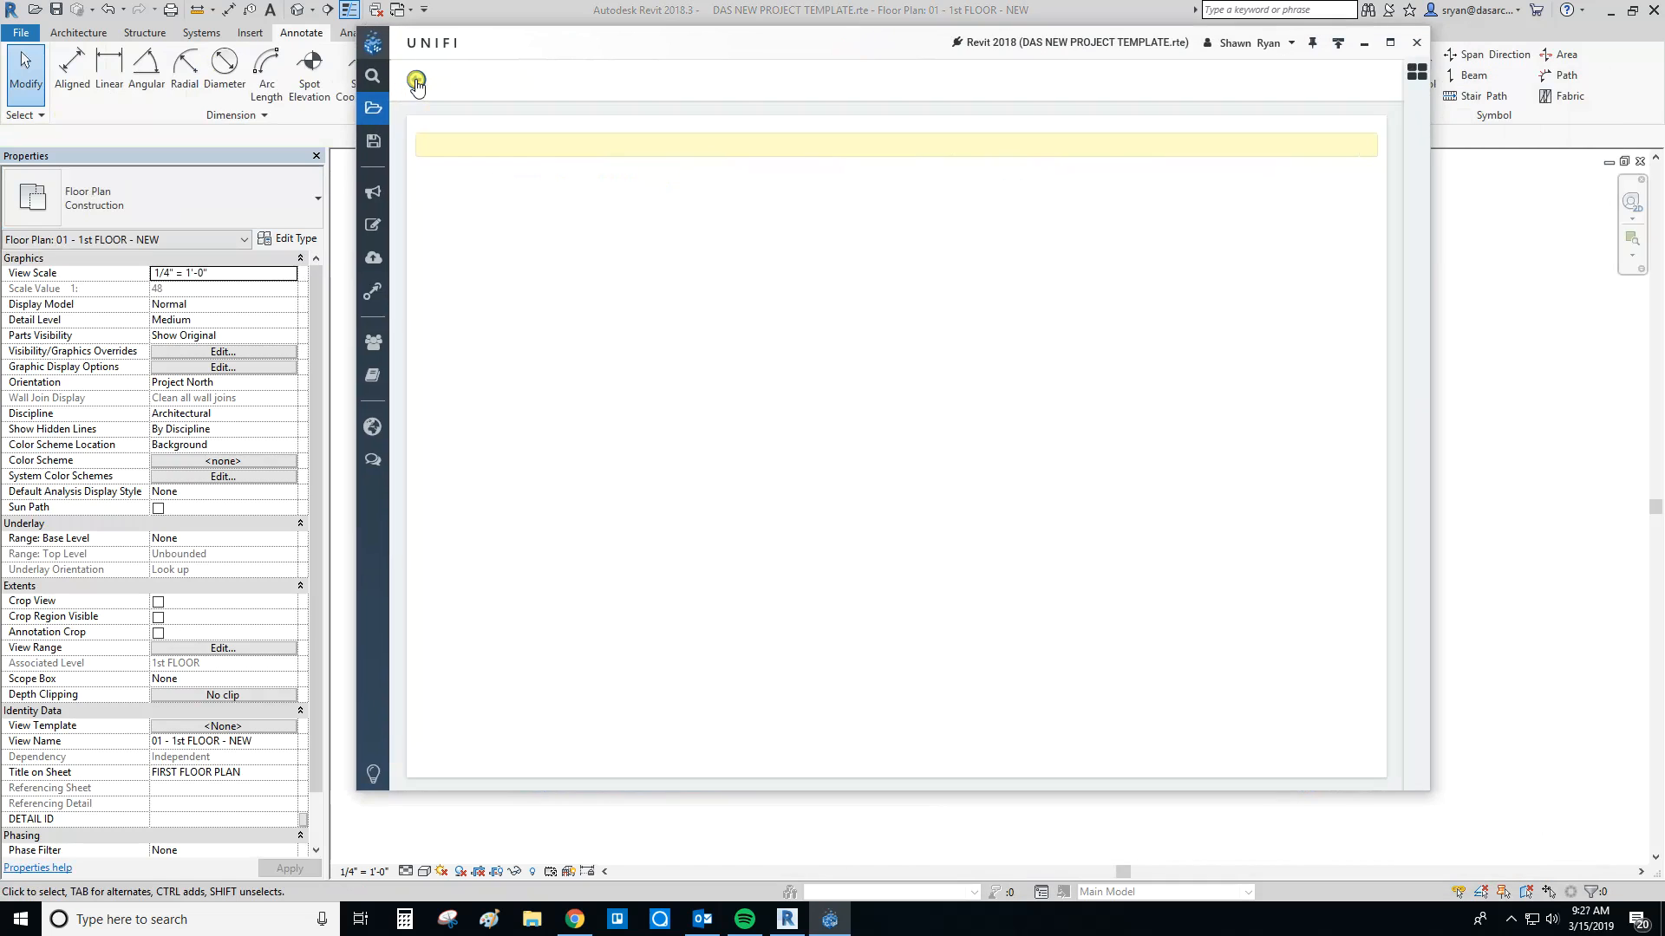